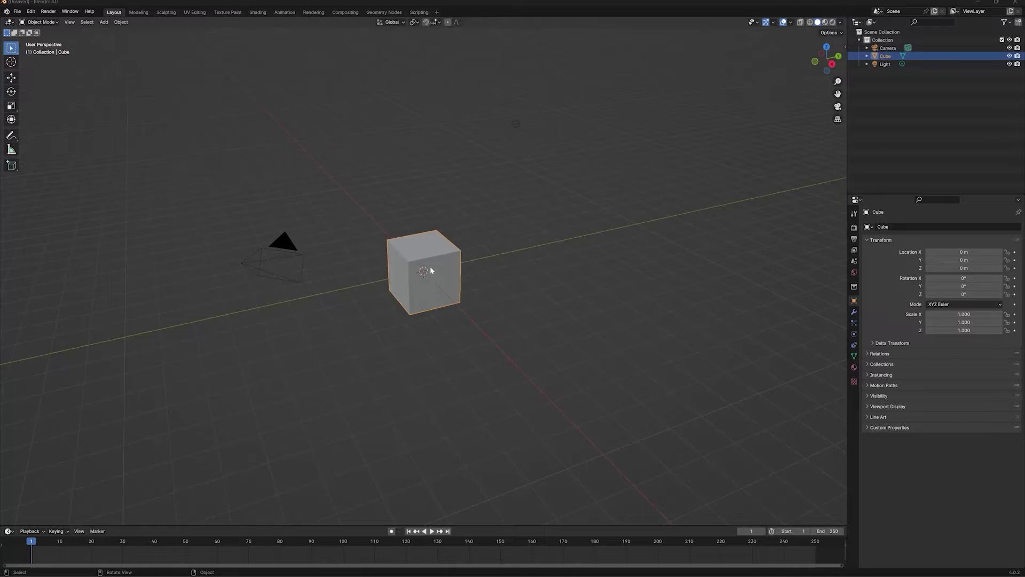
Step: Switch to the Geometry Nodes workspace and create a new geometry node group on the cube
{"action": "scroll", "coordinate": [431, 270], "scroll_direction": "up", "scroll_amount": 2}
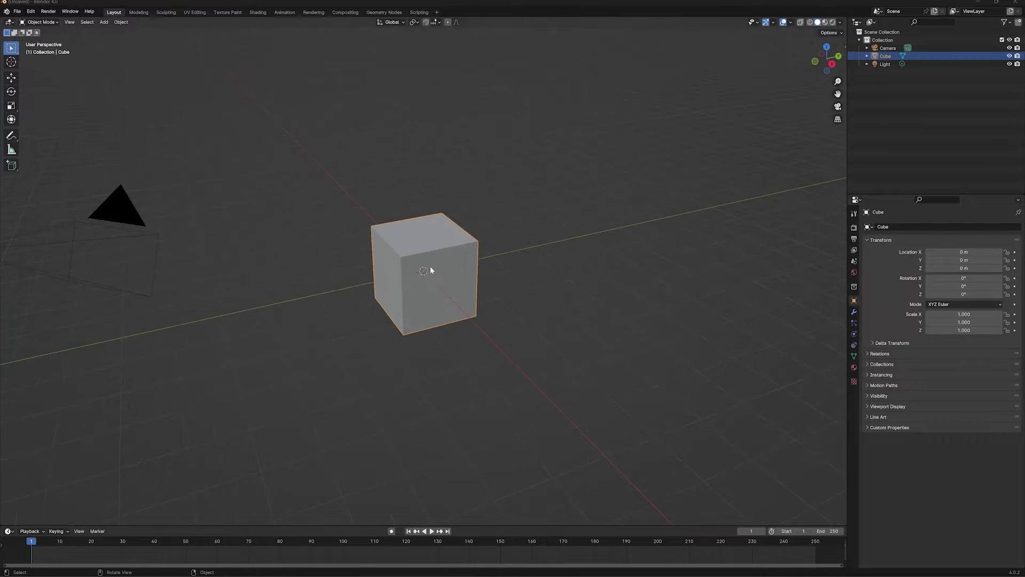
{"action": "left_click", "coordinate": [383, 16]}
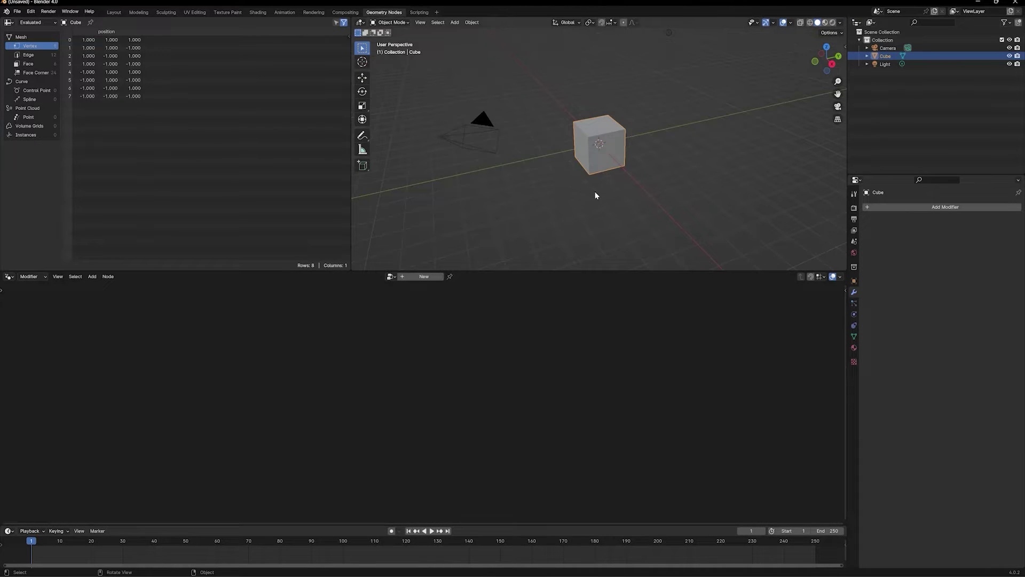
{"action": "scroll", "coordinate": [595, 191], "scroll_direction": "up", "scroll_amount": 2}
{"action": "left_click", "coordinate": [422, 276]}
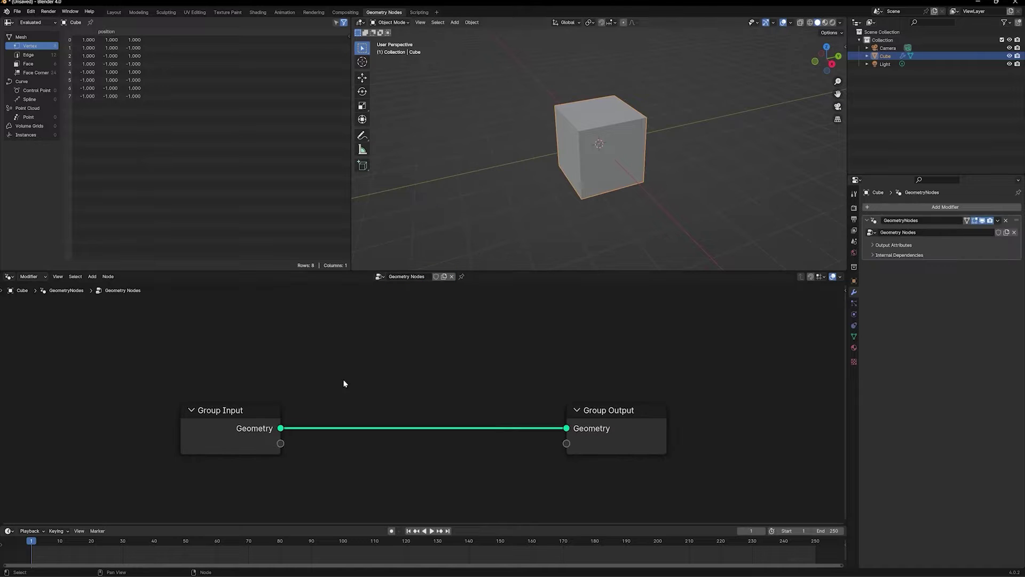
Step: Insert a Subdivide Mesh node between Group Input and Group Output and set its level to 6
{"action": "scroll", "coordinate": [338, 390], "scroll_direction": "down", "scroll_amount": 4}
{"action": "middle_click_drag", "start_coordinate": [367, 393], "coordinate": [316, 372]}
{"action": "left_click_drag", "start_coordinate": [535, 393], "coordinate": [586, 396]}
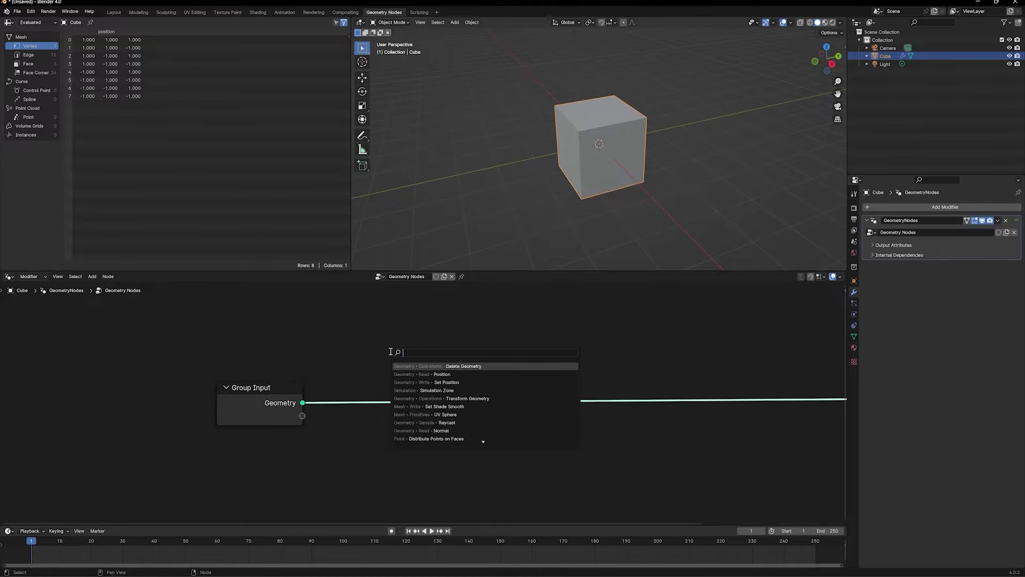
{"action": "type", "text": "sub"}
{"action": "key", "text": "Return"}
{"action": "left_click", "coordinate": [392, 353]}
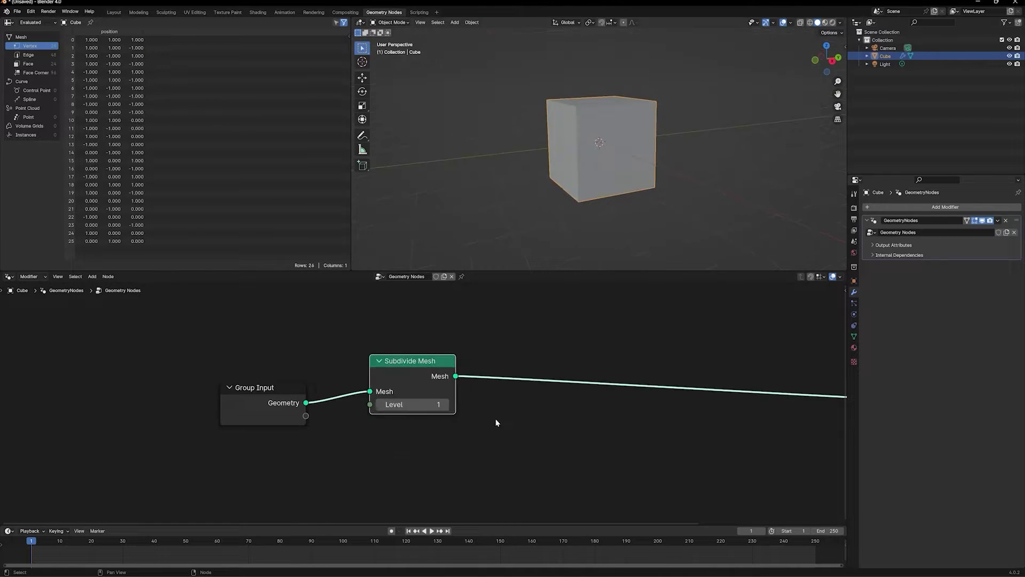
{"action": "left_click", "coordinate": [811, 23]}
{"action": "scroll", "coordinate": [422, 406], "scroll_direction": "up", "scroll_amount": 1}
{"action": "left_click_drag", "start_coordinate": [374, 402], "coordinate": [416, 401]}
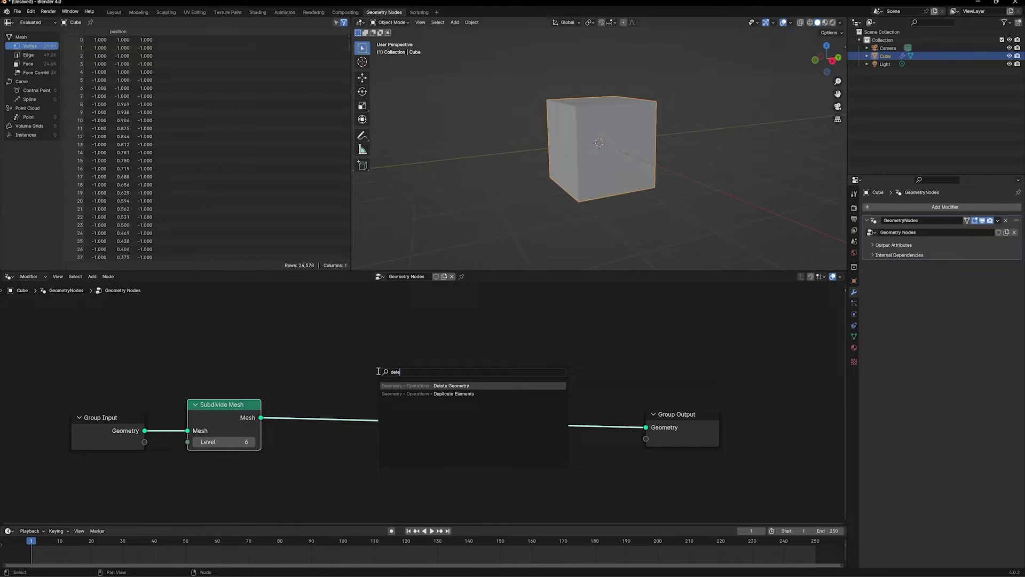
Step: Insert a Delete Geometry node after Subdivide Mesh and set its domain to Face
{"action": "key", "text": "Return"}
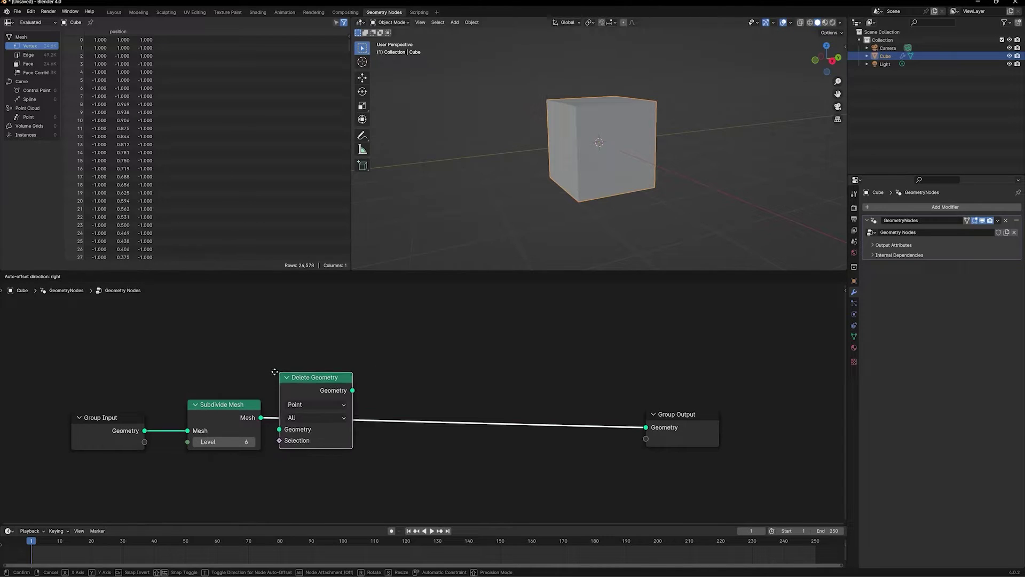
{"action": "left_click", "coordinate": [305, 490]}
{"action": "middle_click_drag", "start_coordinate": [304, 492], "coordinate": [364, 458]}
{"action": "scroll", "coordinate": [363, 458], "scroll_direction": "down", "scroll_amount": 2}
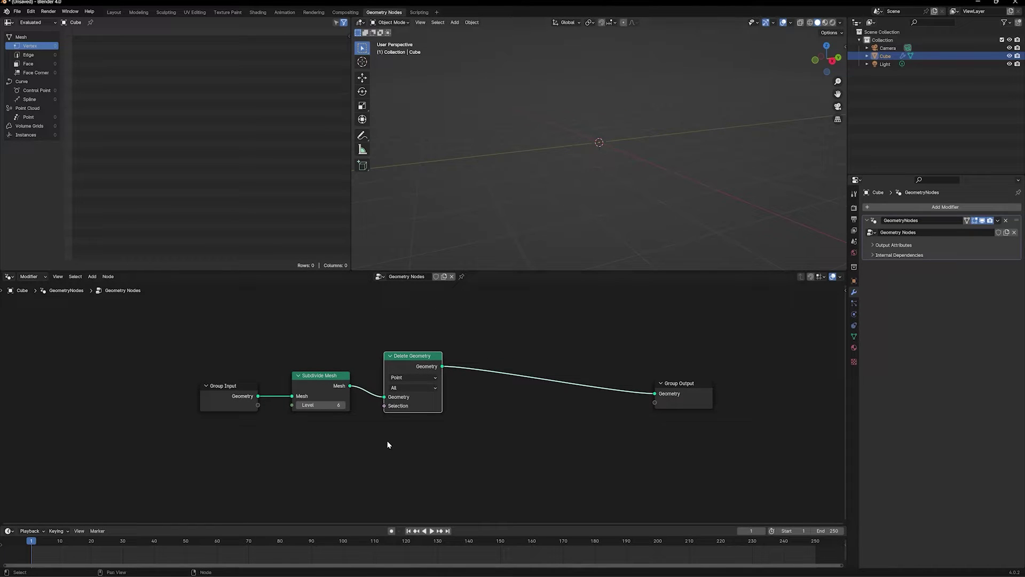
{"action": "scroll", "coordinate": [383, 438], "scroll_direction": "down", "scroll_amount": 3}
{"action": "scroll", "coordinate": [383, 438], "scroll_direction": "up", "scroll_amount": 2}
{"action": "scroll", "coordinate": [383, 443], "scroll_direction": "up", "scroll_amount": 2}
{"action": "left_click", "coordinate": [411, 367]}
{"action": "left_click", "coordinate": [398, 419]}
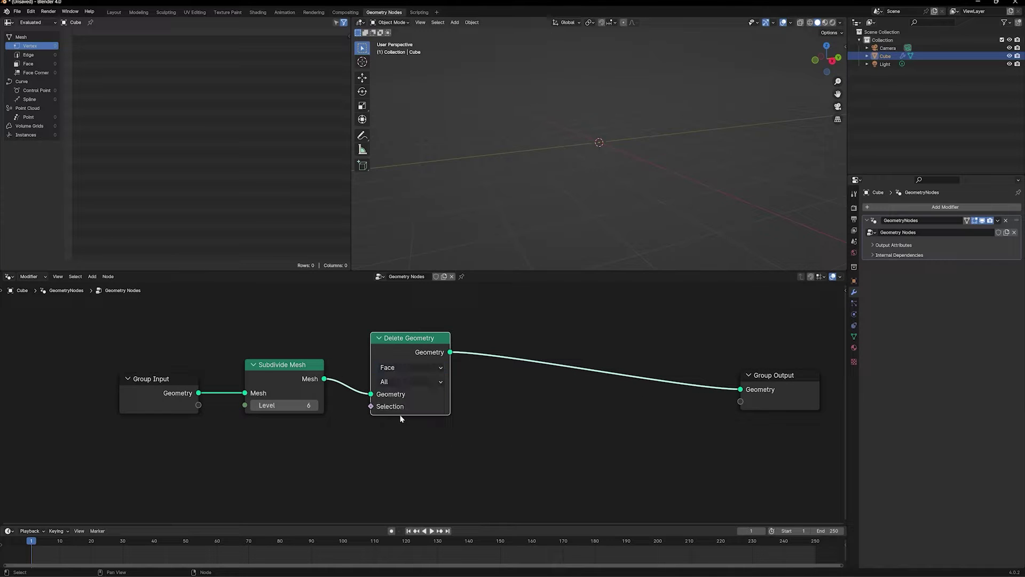
Step: Mute the Delete Geometry node
{"action": "scroll", "coordinate": [400, 415], "scroll_direction": "down", "scroll_amount": 3}
{"action": "middle_click_drag", "start_coordinate": [538, 262], "coordinate": [549, 229]}
{"action": "key", "text": "m"}
Step: Add a UV sphere to the scene and move it outside the cube, up beside one of its upper edges
{"action": "key", "text": "shift+a"}
{"action": "mouse_move", "coordinate": [533, 162]}
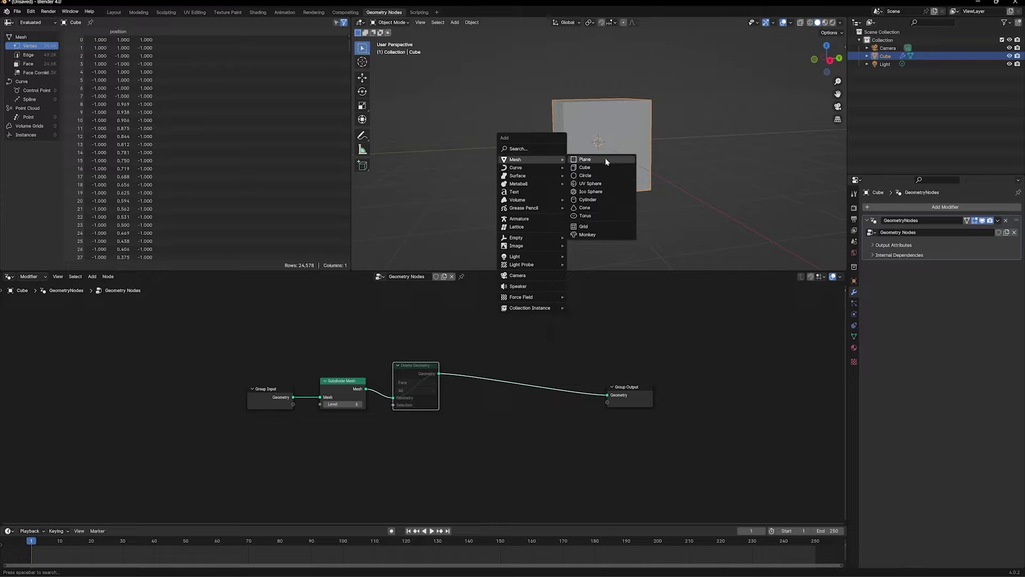
{"action": "left_click", "coordinate": [590, 183]}
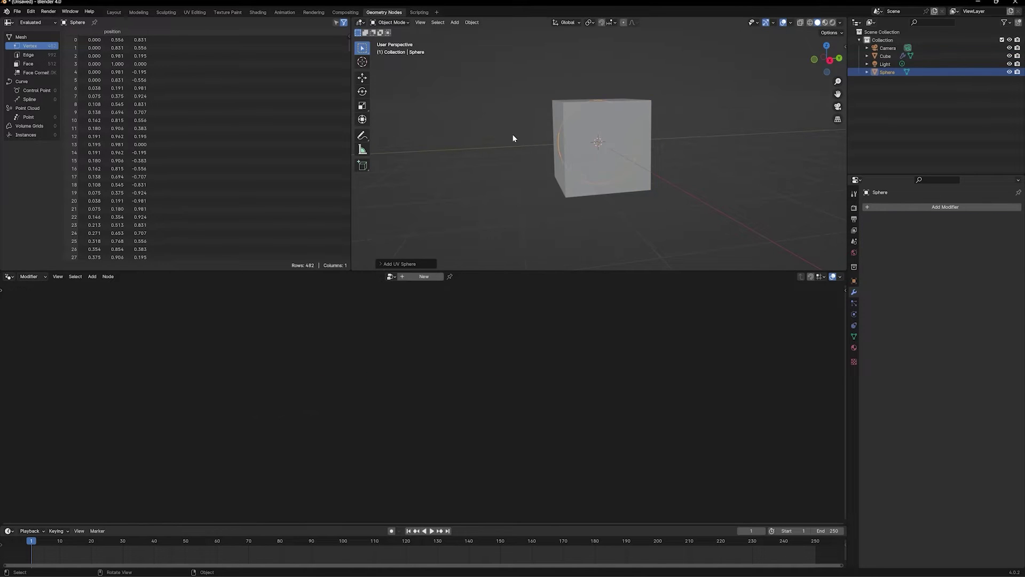
{"action": "key", "text": "g"}
{"action": "left_click", "coordinate": [432, 80]}
{"action": "right_click", "coordinate": [505, 92]}
{"action": "left_click", "coordinate": [505, 93]}
{"action": "middle_click_drag", "start_coordinate": [562, 152], "coordinate": [635, 101]}
{"action": "middle_click_drag", "start_coordinate": [530, 113], "coordinate": [515, 176]}
{"action": "key", "text": "g"}
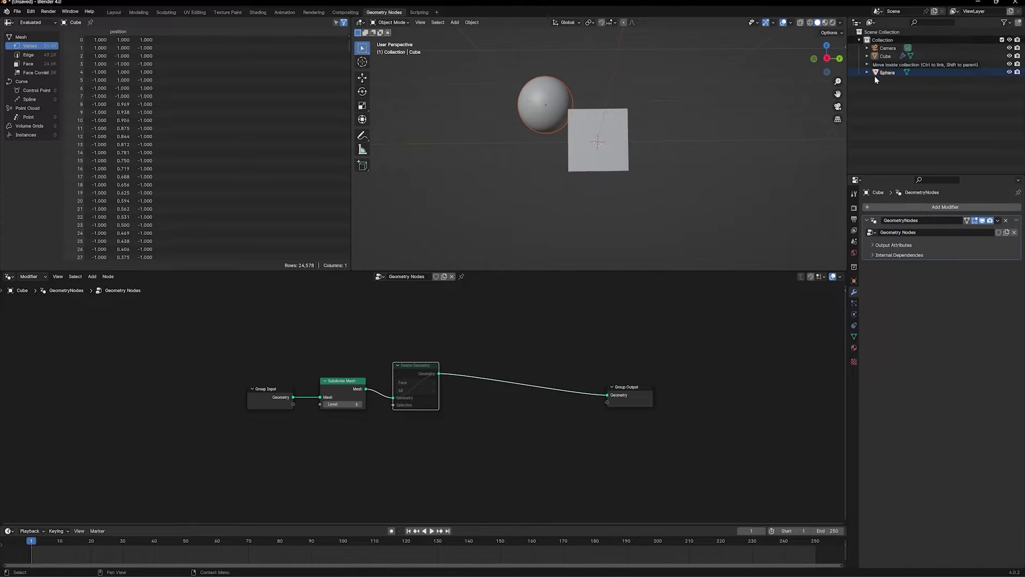
Step: Bring the sphere into the cube's node tree as an Object Info node set to Relative
{"action": "left_click_drag", "start_coordinate": [874, 75], "coordinate": [264, 470]}
{"action": "middle_click_drag", "start_coordinate": [388, 456], "coordinate": [431, 368]}
{"action": "scroll", "coordinate": [409, 410], "scroll_direction": "up", "scroll_amount": 4}
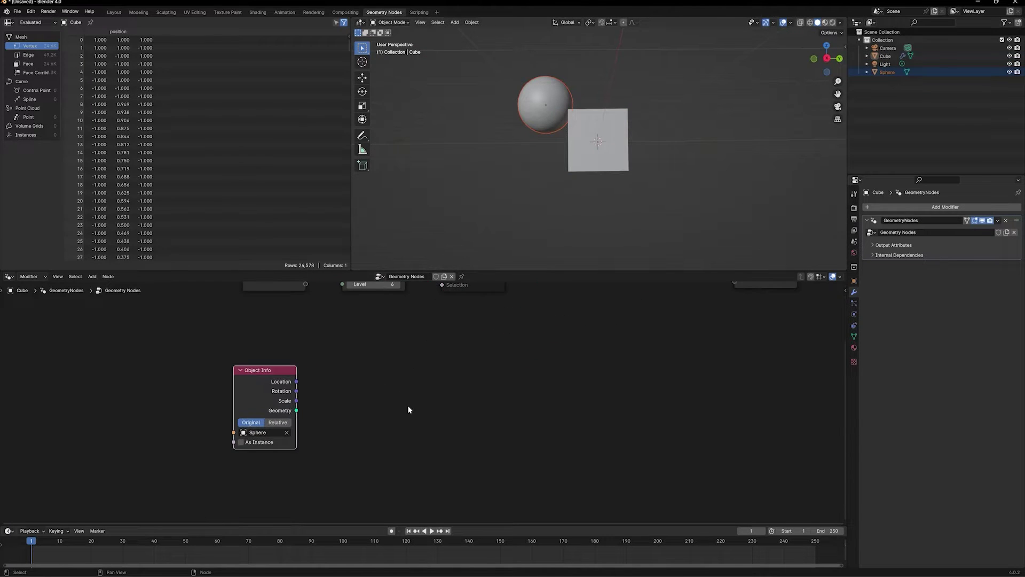
{"action": "left_click", "coordinate": [278, 423]}
{"action": "scroll", "coordinate": [369, 390], "scroll_direction": "up", "scroll_amount": 1}
{"action": "middle_click_drag", "start_coordinate": [338, 419], "coordinate": [339, 448]}
Step: Connect the sphere's Geometry output to the Target of a new Geometry Proximity node
{"action": "left_click_drag", "start_coordinate": [293, 445], "coordinate": [372, 433]}
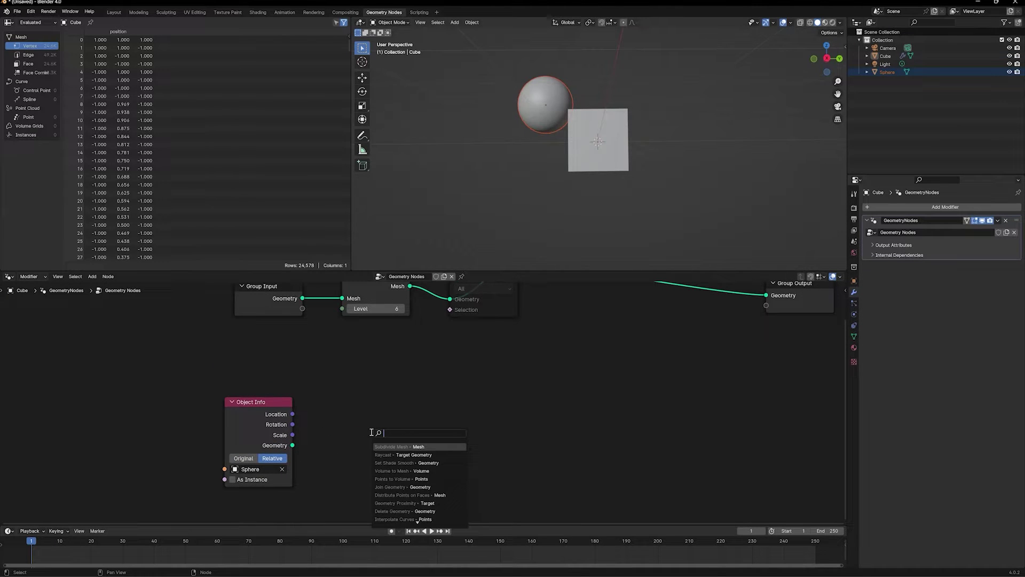
{"action": "type", "text": "prox"}
{"action": "key", "text": "Return"}
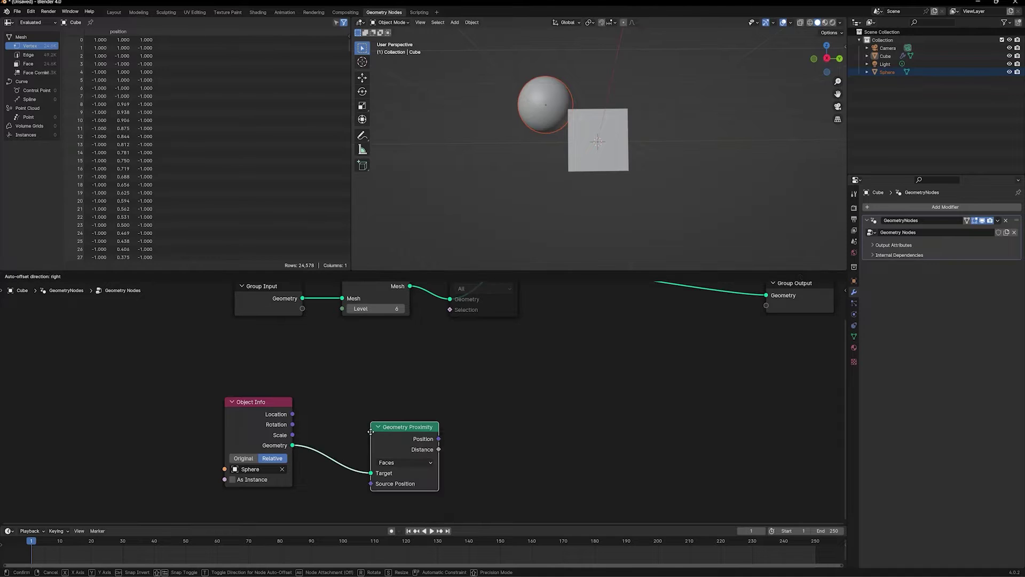
{"action": "left_click", "coordinate": [344, 402]}
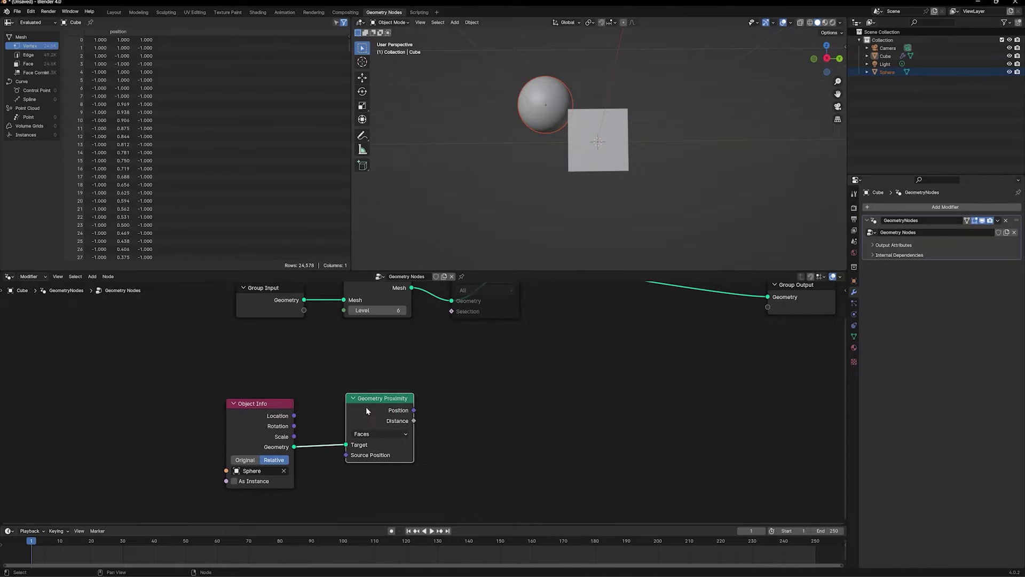
Step: Feed the proximity Distance into a new Less Than or Equal compare node and set its B value to 1
{"action": "left_click_drag", "start_coordinate": [414, 421], "coordinate": [436, 401]}
{"action": "left_click_drag", "start_coordinate": [445, 399], "coordinate": [445, 401]}
{"action": "type", "text": "ler"}
{"action": "key", "text": "BackSpace"}
{"action": "type", "text": "s"}
{"action": "key", "text": "Down"}
{"action": "key", "text": "Return"}
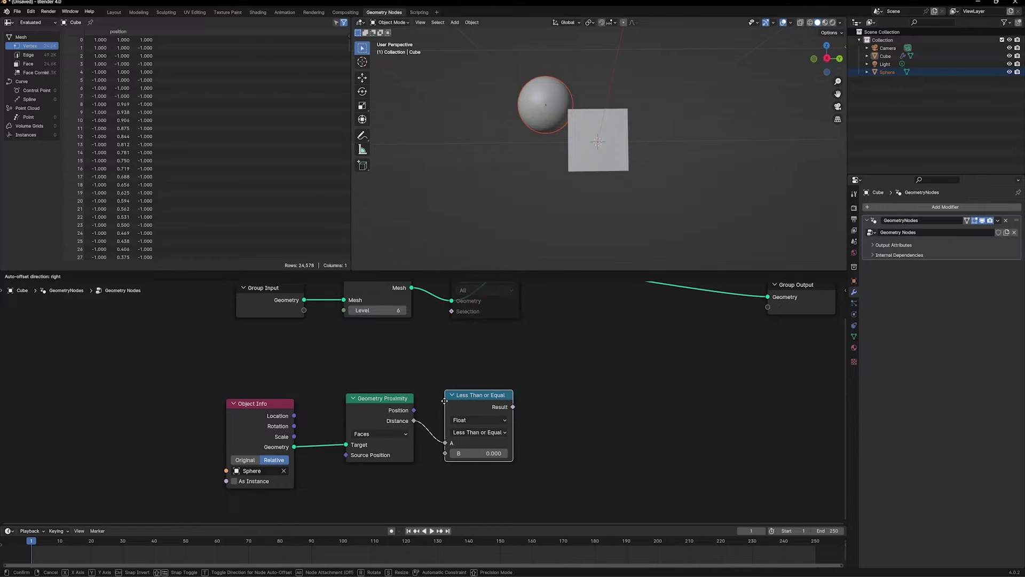
{"action": "left_click", "coordinate": [445, 401]}
{"action": "left_click", "coordinate": [483, 458]}
{"action": "type", "text": "1"}
{"action": "key", "text": "Return"}
Step: Connect the comparison result to the Delete Geometry node's Selection and unmute that node
{"action": "middle_click_drag", "start_coordinate": [516, 405], "coordinate": [499, 449]}
{"action": "left_click_drag", "start_coordinate": [496, 457], "coordinate": [433, 357]}
{"action": "left_click_drag", "start_coordinate": [477, 307], "coordinate": [511, 308]}
{"action": "key", "text": "m"}
{"action": "scroll", "coordinate": [600, 165], "scroll_direction": "up", "scroll_amount": 2}
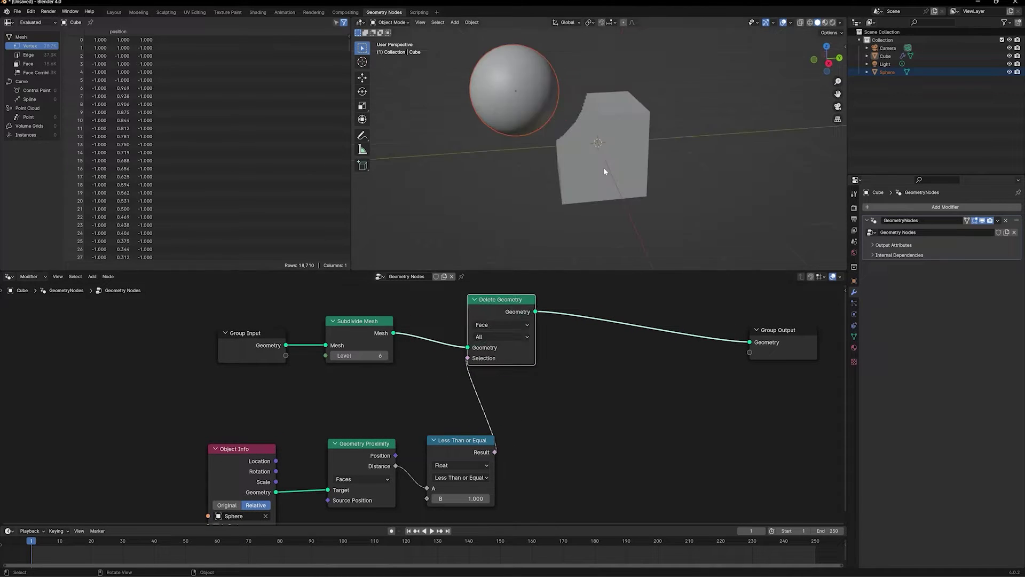
Step: Try moving the sphere around the cube to test how the cut follows it
{"action": "left_click", "coordinate": [525, 84]}
{"action": "key", "text": "g"}
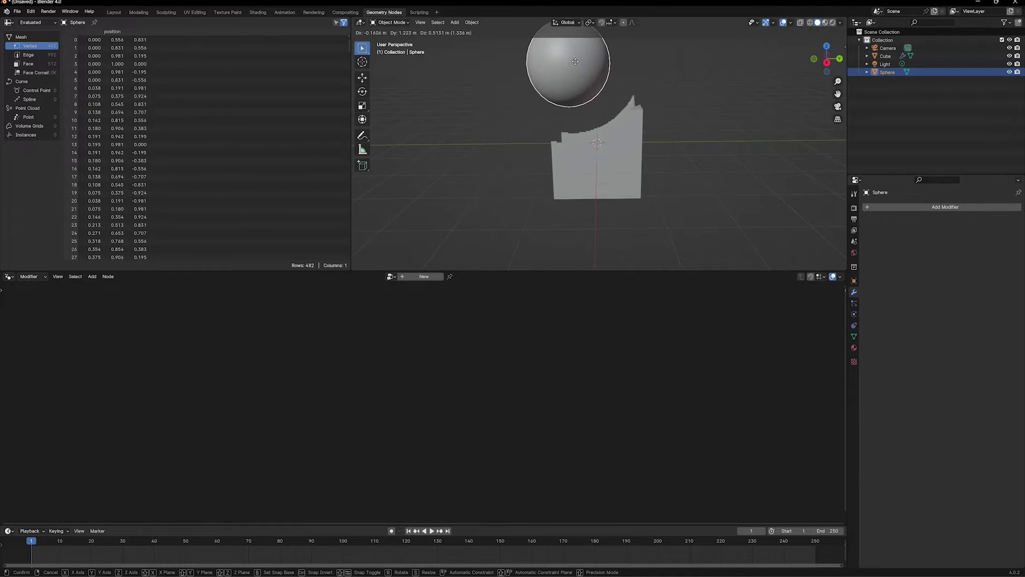
{"action": "left_click", "coordinate": [523, 83]}
{"action": "left_click", "coordinate": [614, 152]}
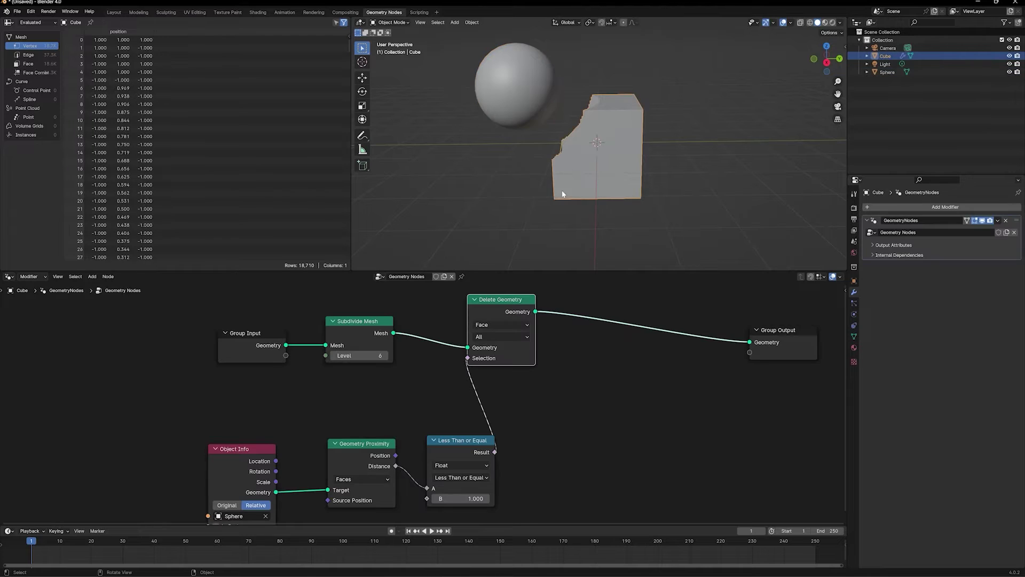
Step: Try circling the cut area of the cube with a freehand annotation
{"action": "mouse_move", "coordinate": [593, 161]}
{"action": "middle_mouse_down"}
{"action": "mouse_move", "coordinate": [606, 163]}
{"action": "mouse_move", "coordinate": [578, 155]}
{"action": "mouse_move", "coordinate": [630, 164]}
{"action": "mouse_move", "coordinate": [582, 148]}
{"action": "middle_mouse_up"}
{"action": "scroll", "coordinate": [581, 156], "scroll_direction": "up", "scroll_amount": 4}
{"action": "scroll", "coordinate": [582, 147], "scroll_direction": "down", "scroll_amount": 4}
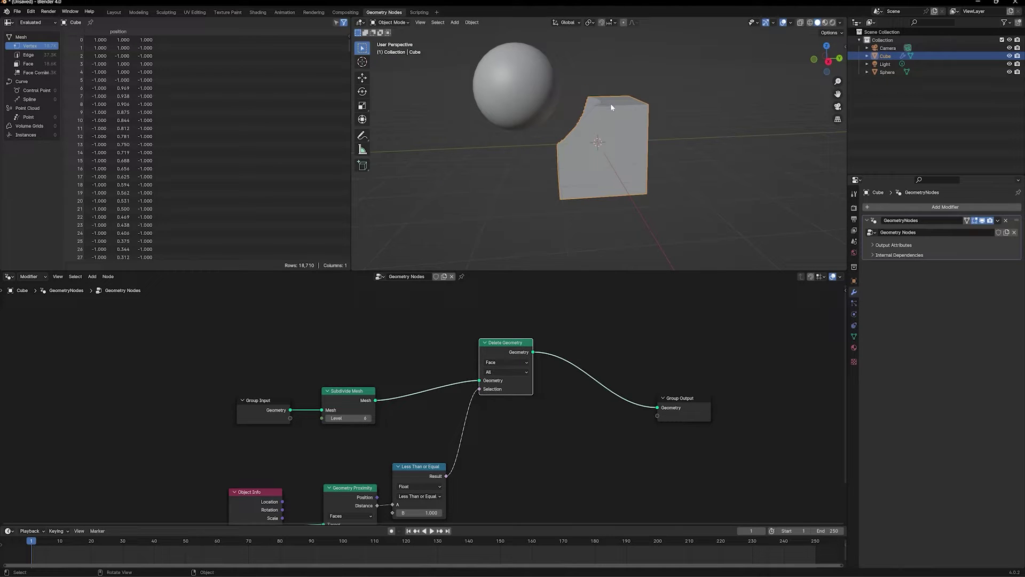
{"action": "middle_click_drag", "start_coordinate": [612, 108], "coordinate": [614, 108]}
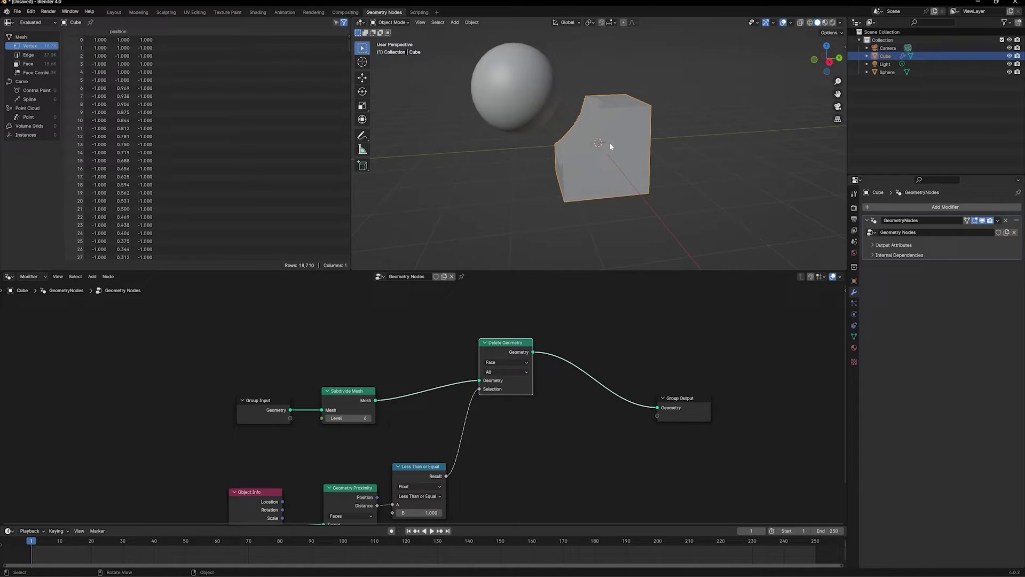
{"action": "scroll", "coordinate": [613, 143], "scroll_direction": "up", "scroll_amount": 2}
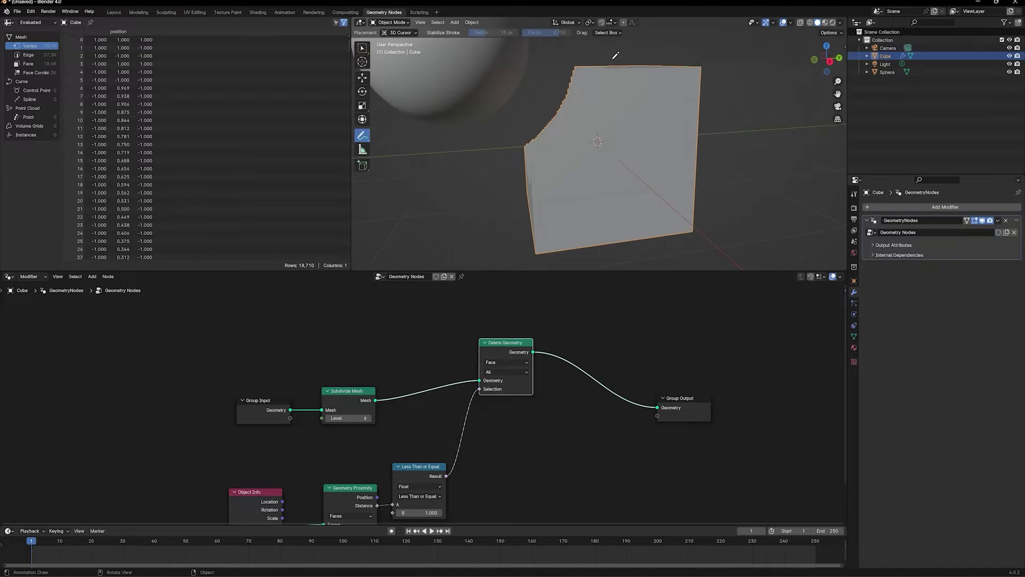
{"action": "mouse_move", "coordinate": [612, 60]}
{"action": "left_mouse_down"}
{"action": "mouse_move", "coordinate": [581, 150]}
{"action": "mouse_move", "coordinate": [515, 133]}
{"action": "mouse_move", "coordinate": [578, 61]}
{"action": "mouse_move", "coordinate": [615, 68]}
{"action": "left_mouse_up"}
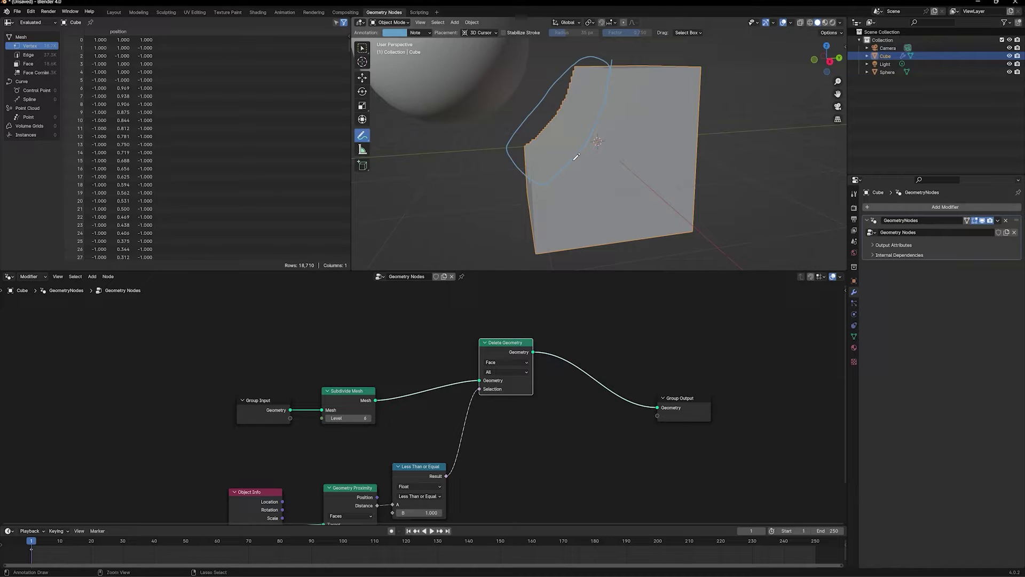
{"action": "key", "text": "ctrl+z"}
{"action": "scroll", "coordinate": [454, 90], "scroll_direction": "down", "scroll_amount": 3}
{"action": "left_click", "coordinate": [365, 48]}
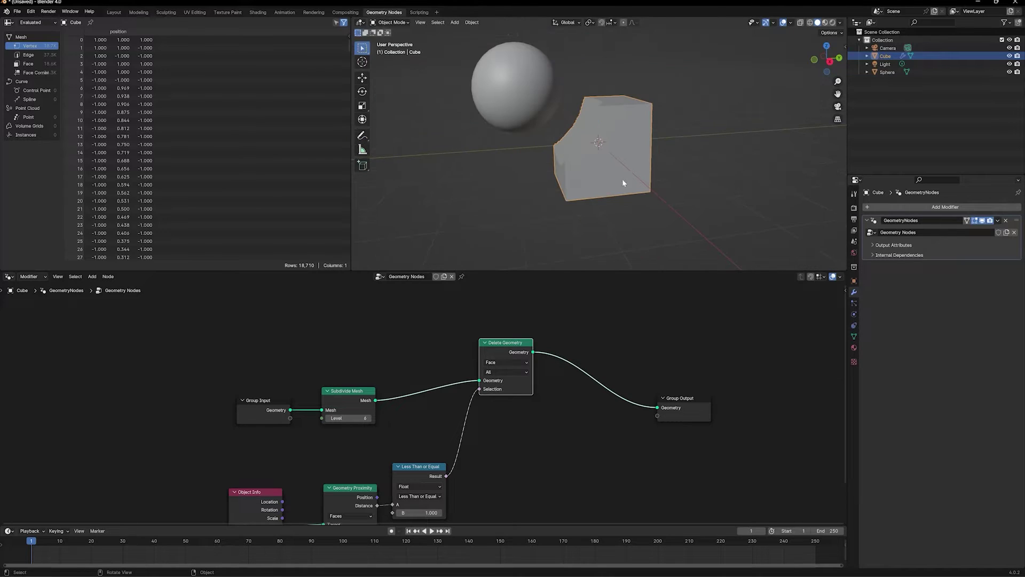
Step: Duplicate the Delete Geometry node below the original and connect the Subdivide Mesh output to the copy
{"action": "middle_click_drag", "start_coordinate": [624, 179], "coordinate": [611, 181]}
{"action": "scroll", "coordinate": [289, 343], "scroll_direction": "down", "scroll_amount": 2}
{"action": "left_click_drag", "start_coordinate": [460, 344], "coordinate": [456, 303]}
{"action": "key", "text": "shift+d"}
{"action": "left_click", "coordinate": [465, 376]}
{"action": "left_click_drag", "start_coordinate": [357, 388], "coordinate": [451, 402]}
Step: Preview the duplicated Delete Geometry through a Viewer node and connect the Less Than or Equal result to its Selection
{"action": "left_click", "coordinate": [462, 390], "text": "ctrl+shift"}
{"action": "left_click_drag", "start_coordinate": [526, 383], "coordinate": [629, 435]}
{"action": "scroll", "coordinate": [515, 428], "scroll_direction": "up", "scroll_amount": 2}
{"action": "left_click_drag", "start_coordinate": [417, 445], "coordinate": [457, 389]}
{"action": "left_click_drag", "start_coordinate": [502, 339], "coordinate": [508, 341]}
Step: Try sketching an annotation stroke inside the cube alongside the cut edge
{"action": "middle_click_drag", "start_coordinate": [584, 114], "coordinate": [600, 105]}
{"action": "scroll", "coordinate": [586, 140], "scroll_direction": "up", "scroll_amount": 2}
{"action": "middle_click_drag", "start_coordinate": [586, 140], "coordinate": [524, 144]}
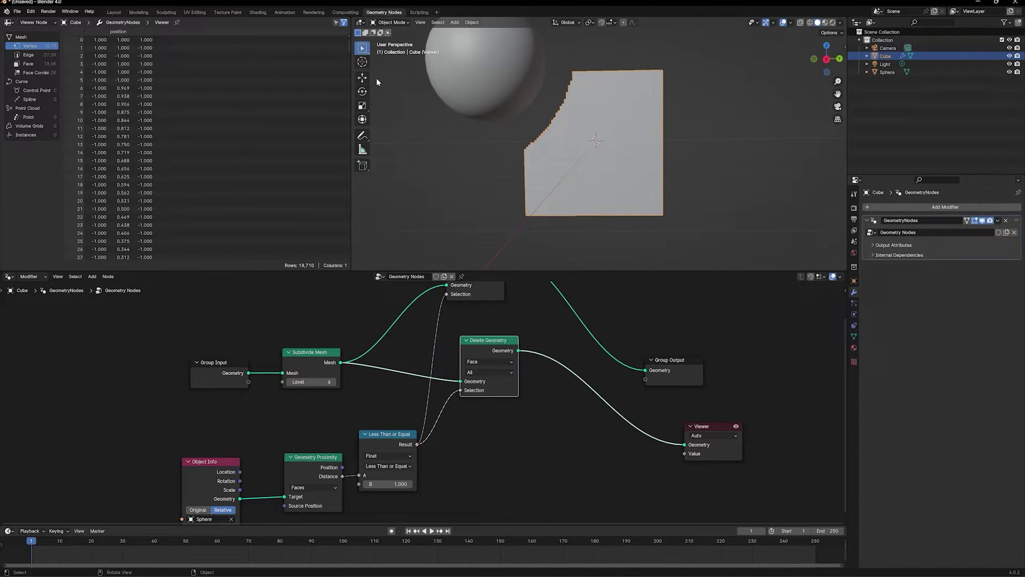
{"action": "left_click", "coordinate": [363, 136]}
{"action": "left_click_drag", "start_coordinate": [588, 63], "coordinate": [576, 106]}
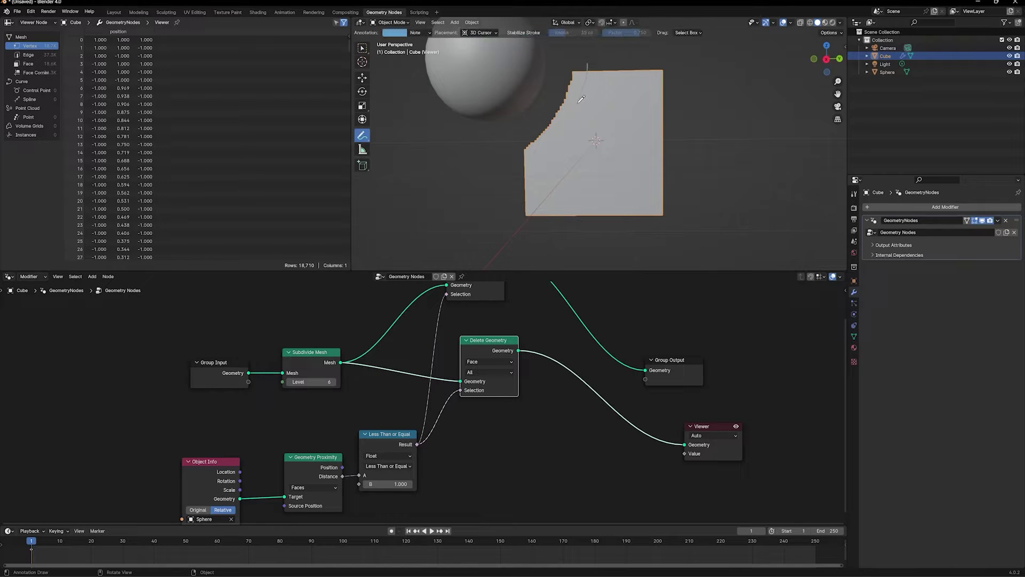
{"action": "key", "text": "ctrl+z"}
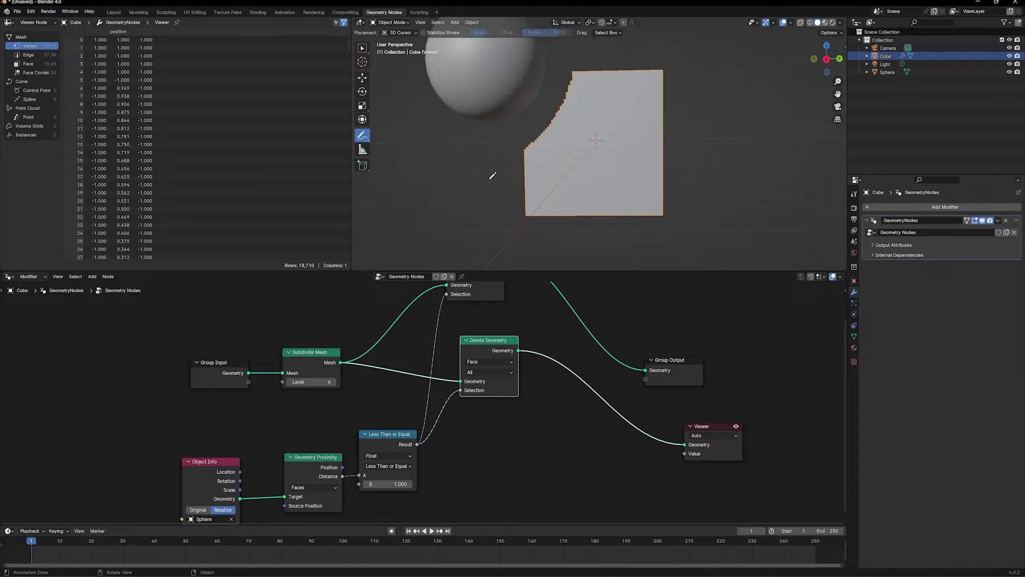
{"action": "key", "text": "w"}
Step: Duplicate the Less Than or Equal node below the original and connect the proximity Distance to its A input
{"action": "scroll", "coordinate": [486, 469], "scroll_direction": "down", "scroll_amount": 1}
{"action": "middle_click_drag", "start_coordinate": [486, 469], "coordinate": [481, 451]}
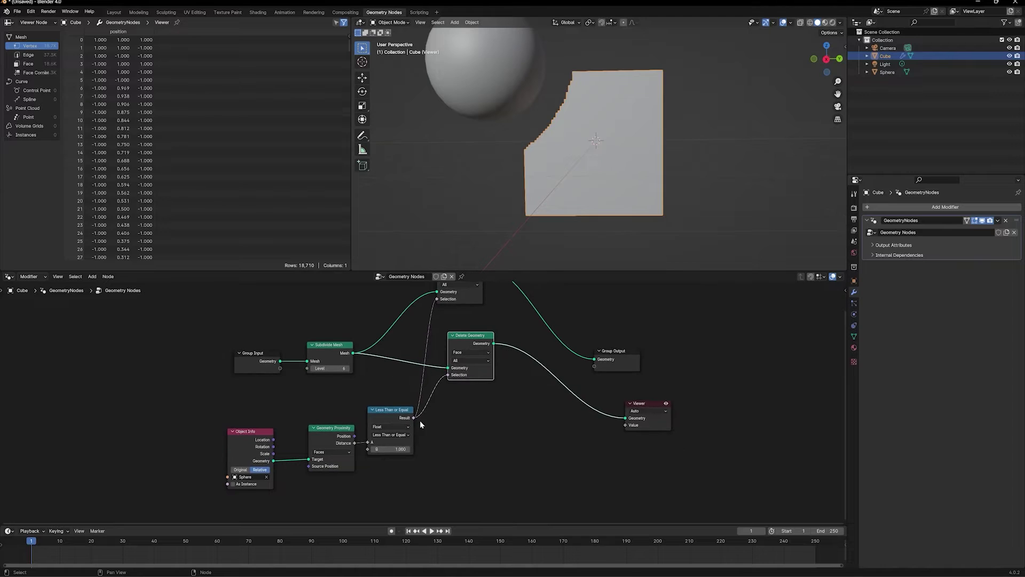
{"action": "left_click", "coordinate": [390, 411]}
{"action": "key", "text": "shift+d"}
{"action": "left_click", "coordinate": [388, 484]}
{"action": "scroll", "coordinate": [314, 450], "scroll_direction": "up", "scroll_amount": 4}
{"action": "middle_click_drag", "start_coordinate": [313, 450], "coordinate": [351, 390]}
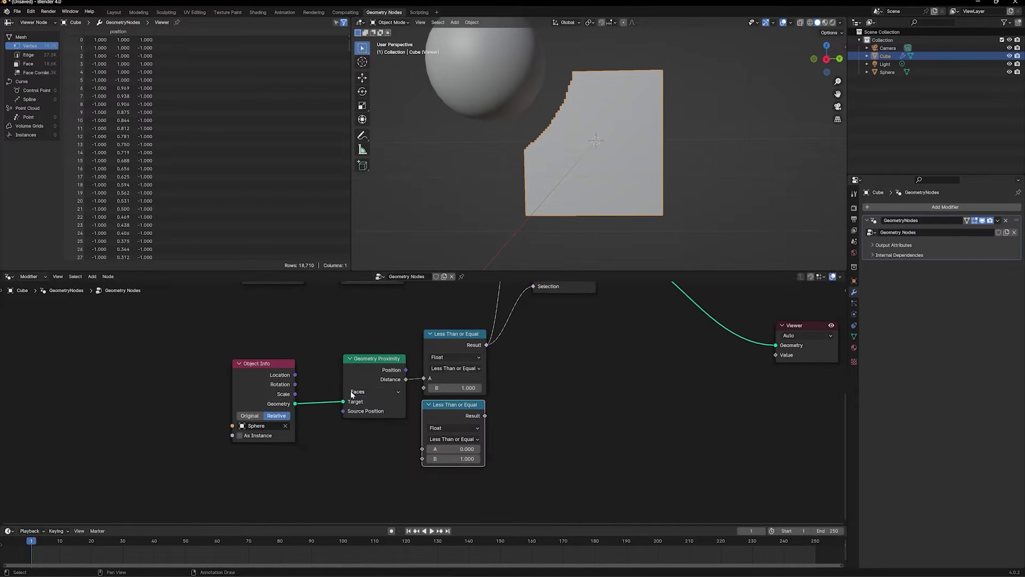
{"action": "left_click_drag", "start_coordinate": [366, 376], "coordinate": [426, 451]}
Step: Set the duplicated compare node to Greater Than or Equal with a B value of 1.2
{"action": "left_click", "coordinate": [454, 439]}
{"action": "left_click", "coordinate": [451, 495]}
{"action": "scroll", "coordinate": [525, 458], "scroll_direction": "up", "scroll_amount": 2}
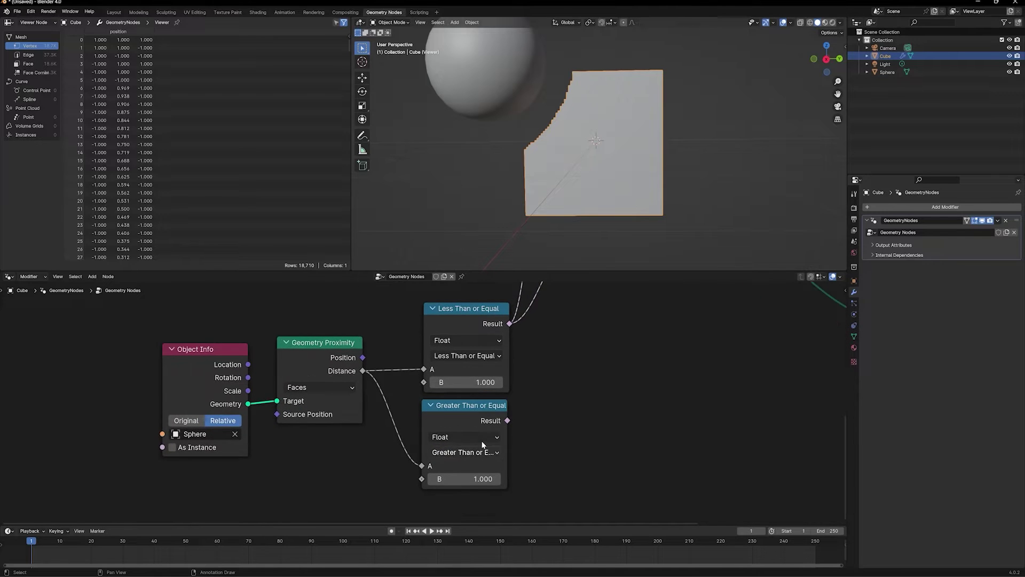
{"action": "left_click", "coordinate": [435, 442]}
{"action": "type", "text": "1.2"}
{"action": "key", "text": "Return"}
Step: Combine both comparison results in a Boolean Math And node and connect it to the duplicated Delete Geometry's Selection
{"action": "scroll", "coordinate": [529, 397], "scroll_direction": "down", "scroll_amount": 3}
{"action": "middle_click_drag", "start_coordinate": [517, 380], "coordinate": [466, 454]}
{"action": "left_click_drag", "start_coordinate": [414, 394], "coordinate": [446, 422]}
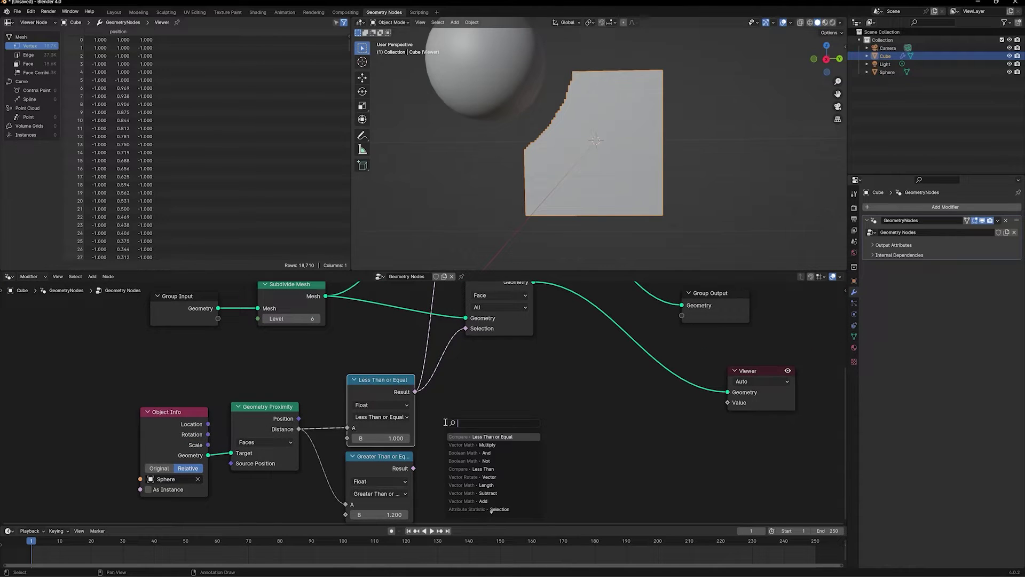
{"action": "type", "text": "and"}
{"action": "key", "text": "Return"}
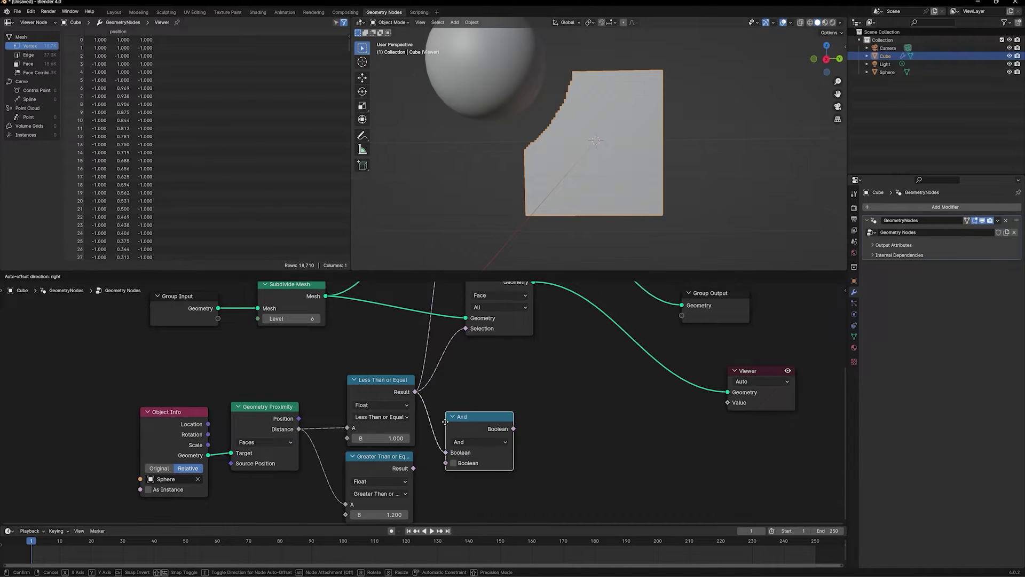
{"action": "left_click_drag", "start_coordinate": [414, 468], "coordinate": [446, 463]}
{"action": "left_click_drag", "start_coordinate": [513, 428], "coordinate": [467, 330]}
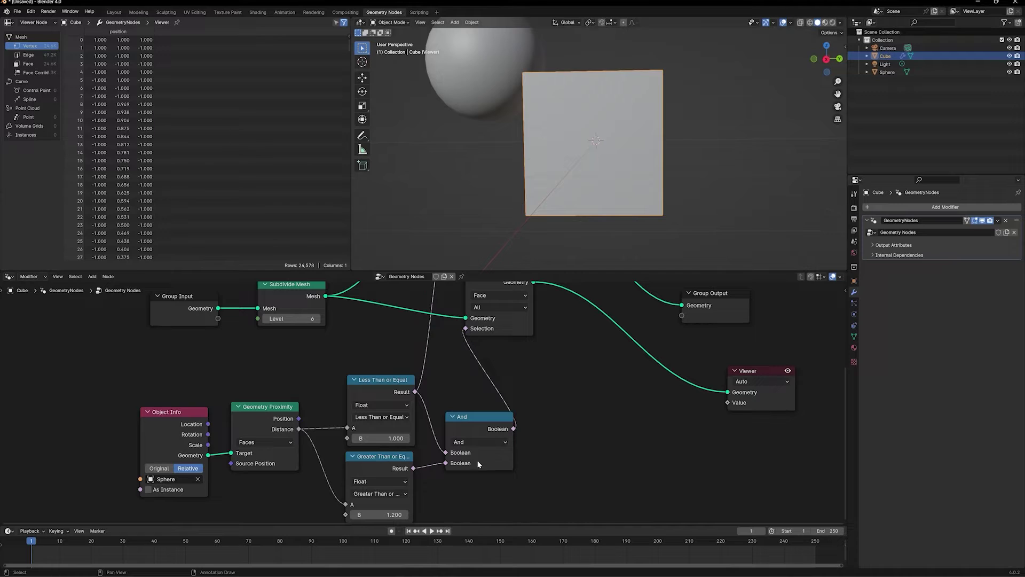
Step: Change the Boolean Math node's operation to Or
{"action": "left_click", "coordinate": [479, 443]}
{"action": "left_click", "coordinate": [469, 481]}
{"action": "scroll", "coordinate": [469, 481], "scroll_direction": "down", "scroll_amount": 2}
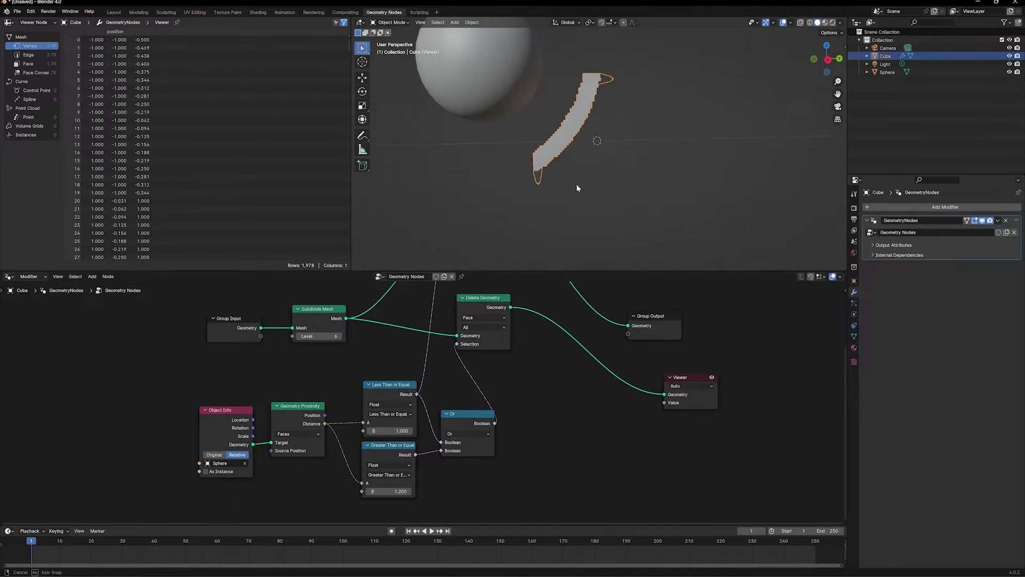
Step: Connect the duplicated Delete Geometry's output to the Group Output's Geometry input
{"action": "middle_click_drag", "start_coordinate": [431, 495], "coordinate": [442, 472]}
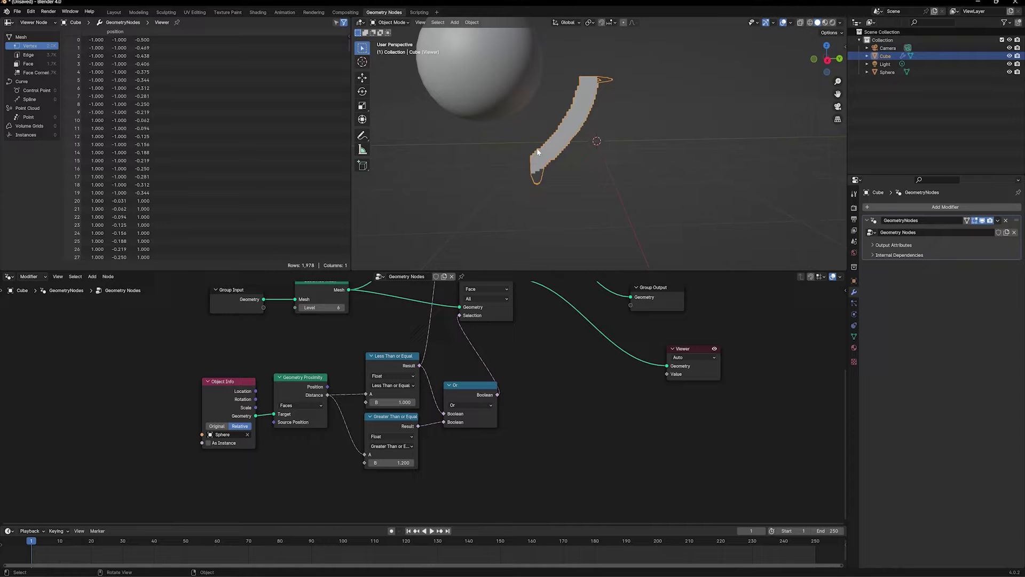
{"action": "scroll", "coordinate": [565, 146], "scroll_direction": "up", "scroll_amount": 2}
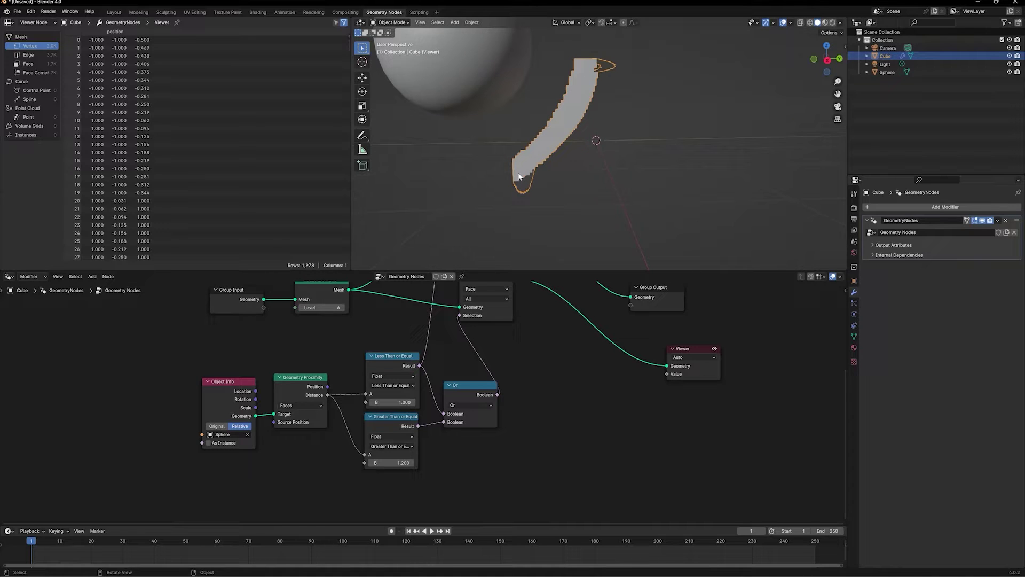
{"action": "middle_click_drag", "start_coordinate": [539, 220], "coordinate": [570, 139]}
{"action": "scroll", "coordinate": [575, 166], "scroll_direction": "down", "scroll_amount": 3}
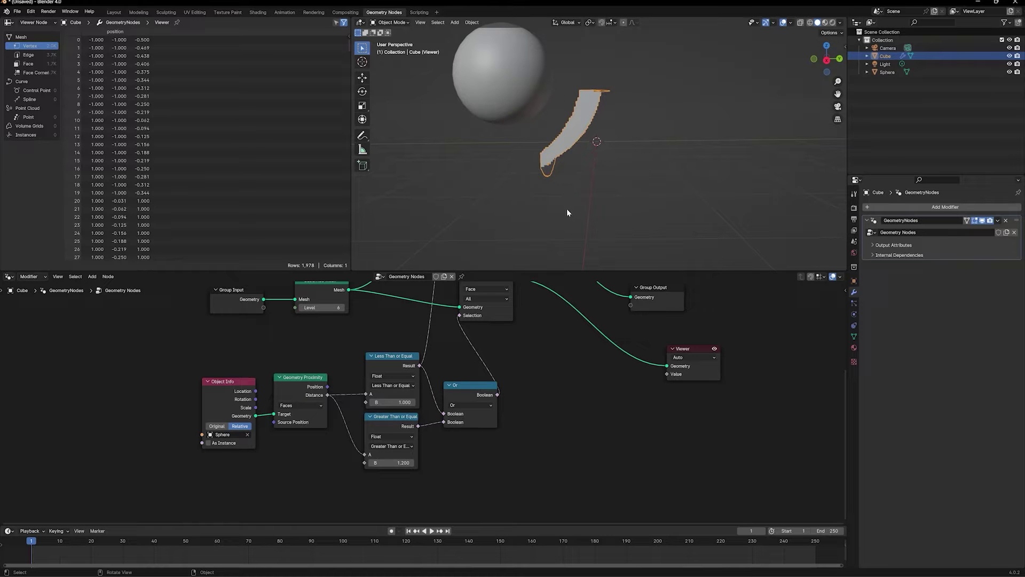
{"action": "middle_click_drag", "start_coordinate": [575, 204], "coordinate": [582, 171]}
{"action": "scroll", "coordinate": [565, 393], "scroll_direction": "down", "scroll_amount": 1}
{"action": "middle_click_drag", "start_coordinate": [565, 393], "coordinate": [442, 457]}
{"action": "left_click_drag", "start_coordinate": [481, 374], "coordinate": [633, 348]}
{"action": "scroll", "coordinate": [497, 200], "scroll_direction": "down", "scroll_amount": 2}
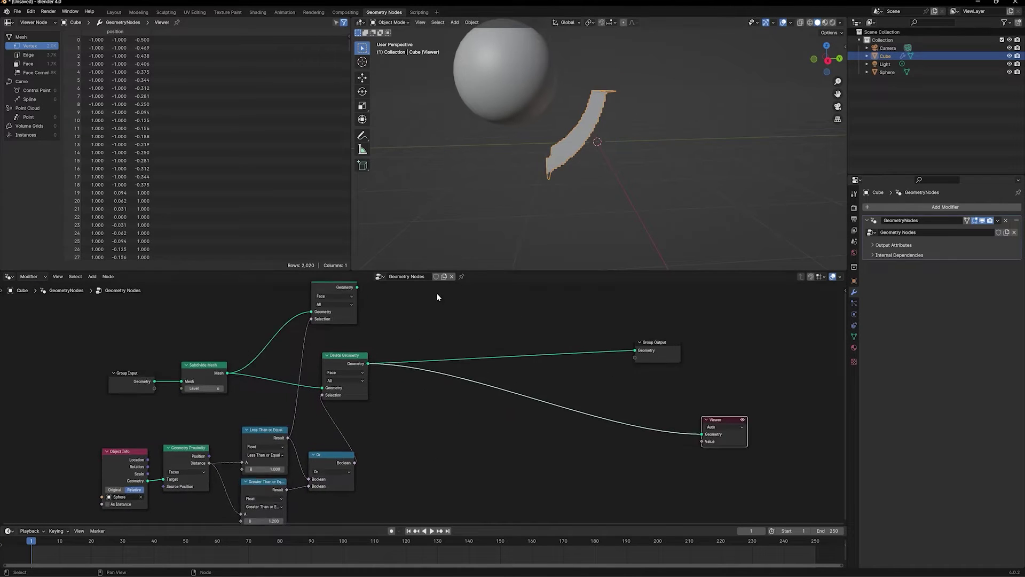
Step: Add a Distribute Points on Faces node fed by the duplicated Delete Geometry and connect its Points to the Group Output
{"action": "scroll", "coordinate": [441, 294], "scroll_direction": "up", "scroll_amount": 1}
{"action": "scroll", "coordinate": [599, 168], "scroll_direction": "up", "scroll_amount": 2}
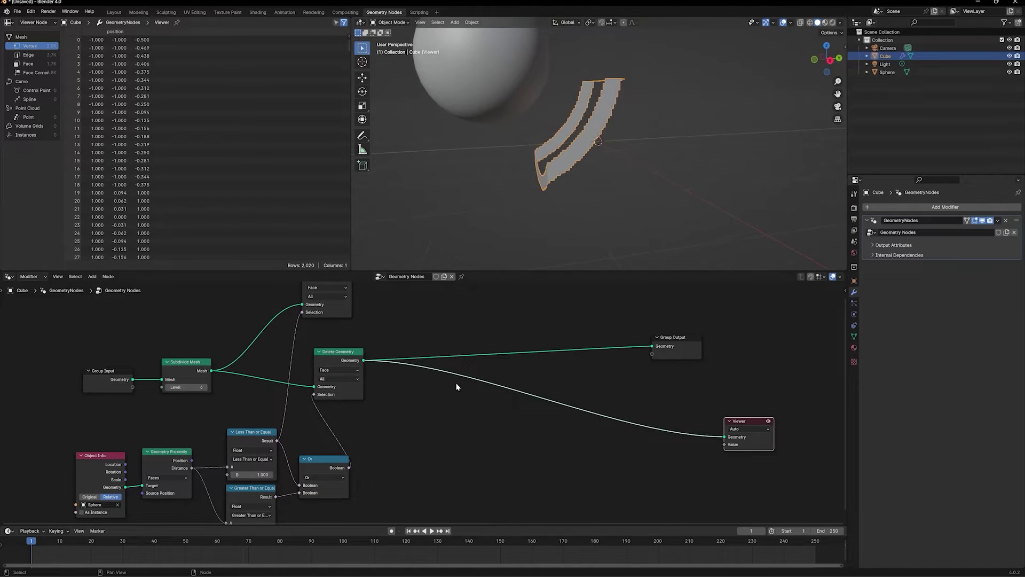
{"action": "scroll", "coordinate": [457, 387], "scroll_direction": "up", "scroll_amount": 1}
{"action": "scroll", "coordinate": [431, 409], "scroll_direction": "down", "scroll_amount": 1}
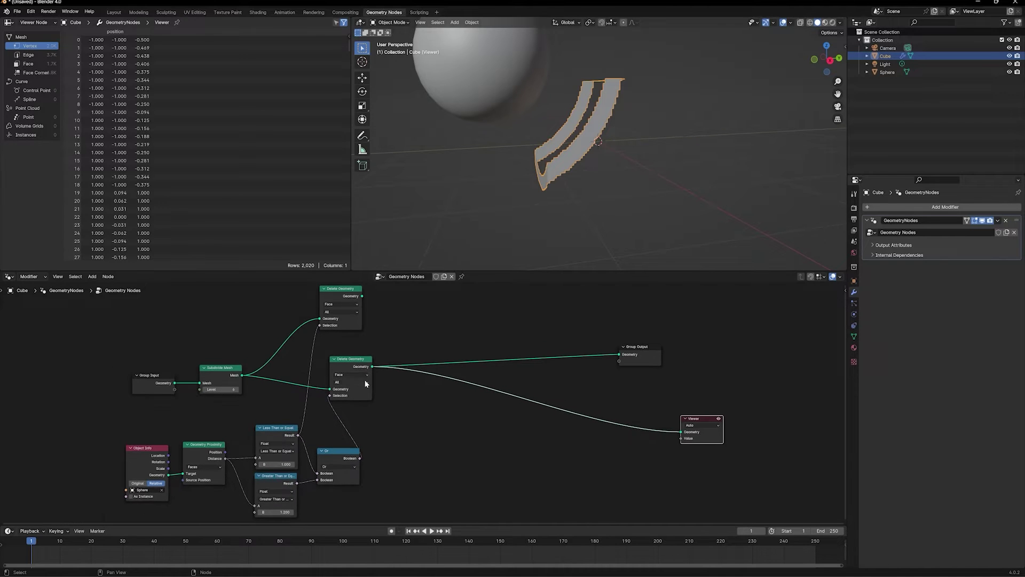
{"action": "left_click_drag", "start_coordinate": [373, 367], "coordinate": [410, 403]}
{"action": "type", "text": "dis"}
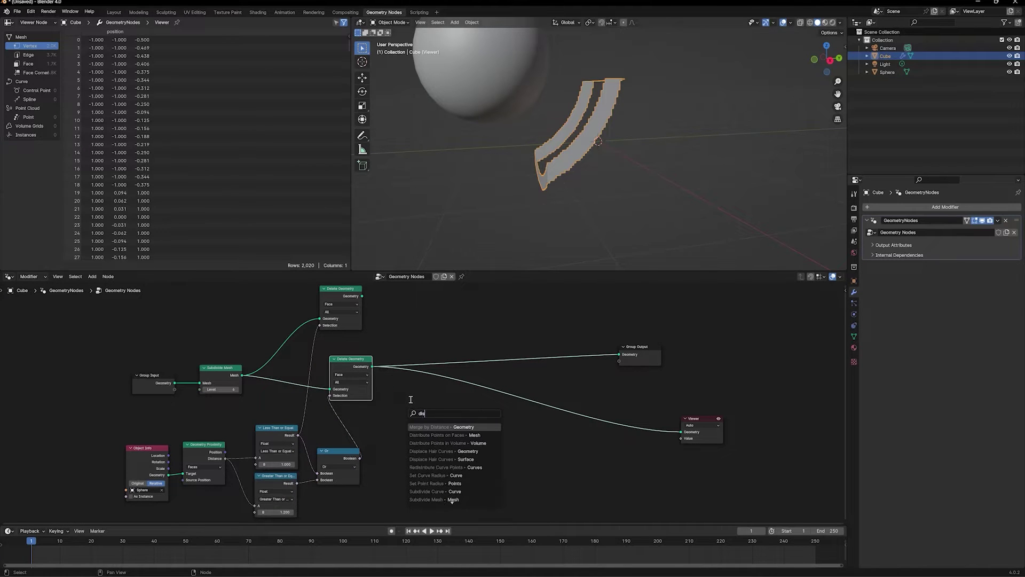
{"action": "left_click", "coordinate": [444, 435]}
{"action": "left_click", "coordinate": [441, 408]}
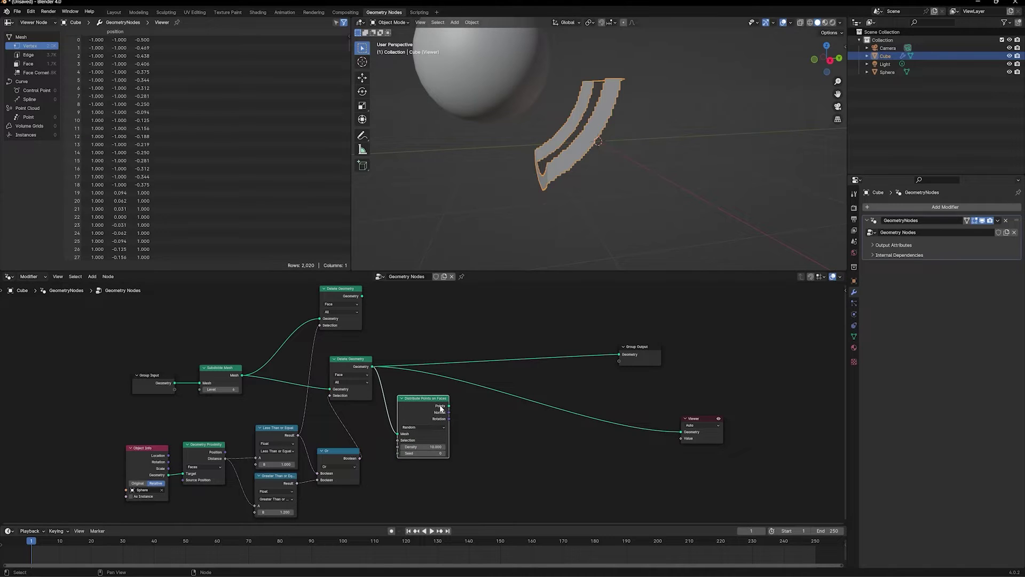
{"action": "left_click_drag", "start_coordinate": [449, 406], "coordinate": [623, 356]}
Step: Add a Scene Time node with its Frame output driving the Seed of Distribute Points on Faces
{"action": "left_click_drag", "start_coordinate": [405, 401], "coordinate": [384, 450]}
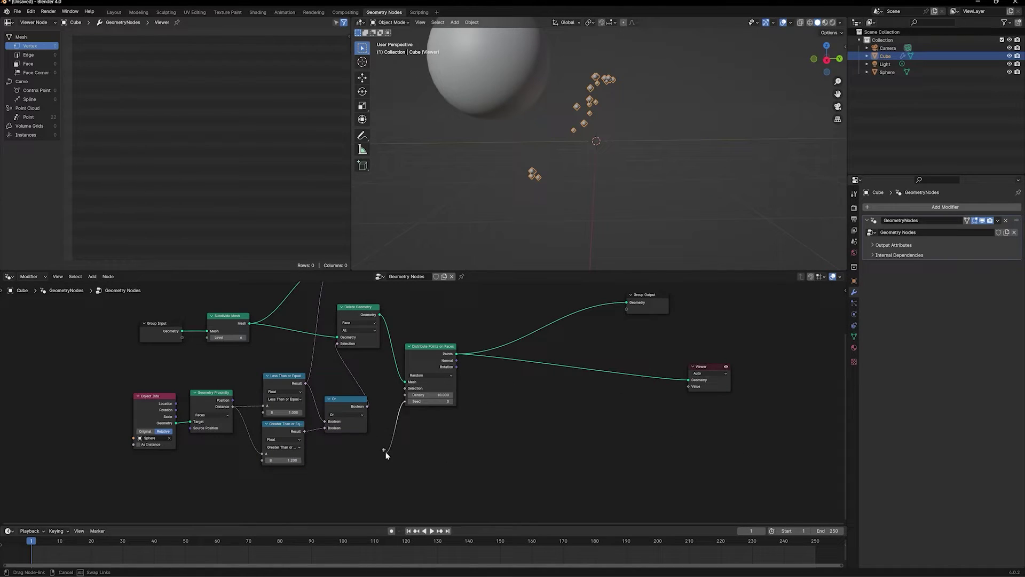
{"action": "type", "text": "frame"}
{"action": "key", "text": "Return"}
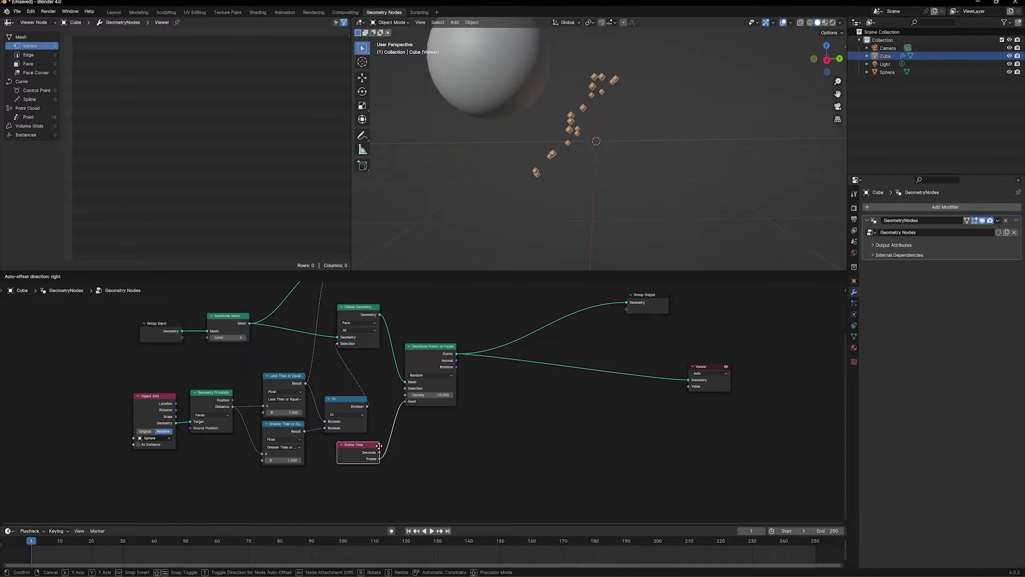
{"action": "left_click", "coordinate": [373, 445]}
{"action": "scroll", "coordinate": [395, 465], "scroll_direction": "up", "scroll_amount": 2}
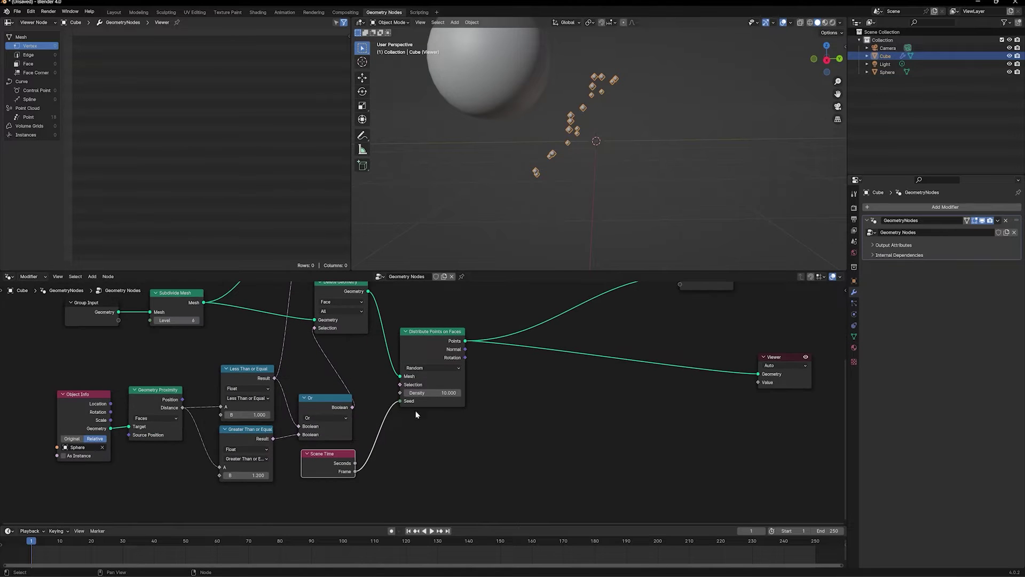
Step: Move the Viewer closer to the Group Output and add a simulation zone after Distribute Points on Faces
{"action": "scroll", "coordinate": [551, 185], "scroll_direction": "down", "scroll_amount": 2}
{"action": "middle_click_drag", "start_coordinate": [552, 184], "coordinate": [547, 199]}
{"action": "left_click_drag", "start_coordinate": [624, 398], "coordinate": [707, 362]}
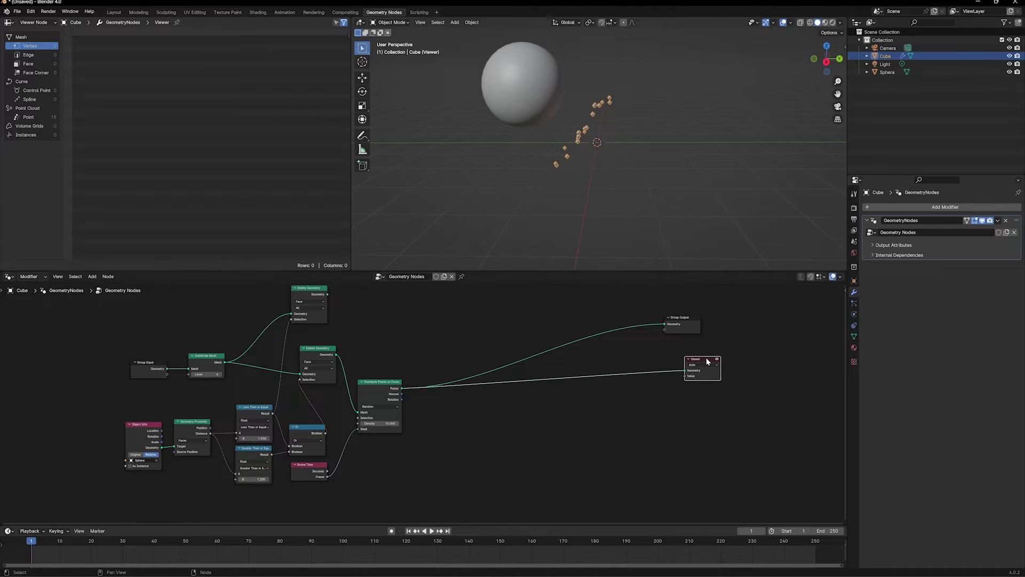
{"action": "key", "text": "shift+a"}
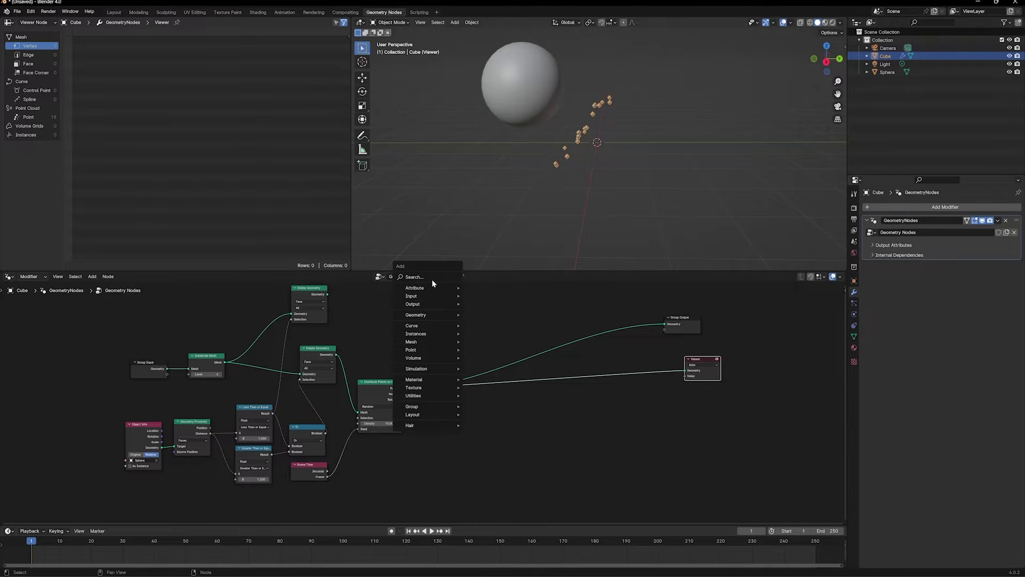
{"action": "type", "text": "simul"}
{"action": "key", "text": "Return"}
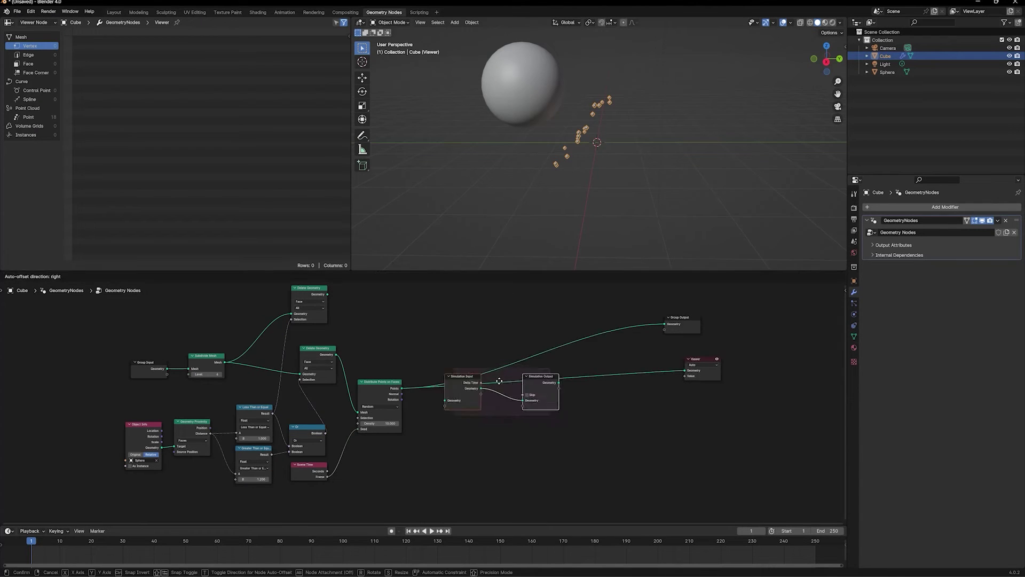
{"action": "left_click", "coordinate": [511, 386]}
{"action": "scroll", "coordinate": [425, 407], "scroll_direction": "up", "scroll_amount": 3}
Step: Route the distributed Points through the simulation zone to the Group Output and delete the Viewer node
{"action": "left_click_drag", "start_coordinate": [397, 384], "coordinate": [444, 405]}
{"action": "left_click_drag", "start_coordinate": [629, 391], "coordinate": [728, 304]}
{"action": "left_click", "coordinate": [784, 349]}
{"action": "key", "text": "x"}
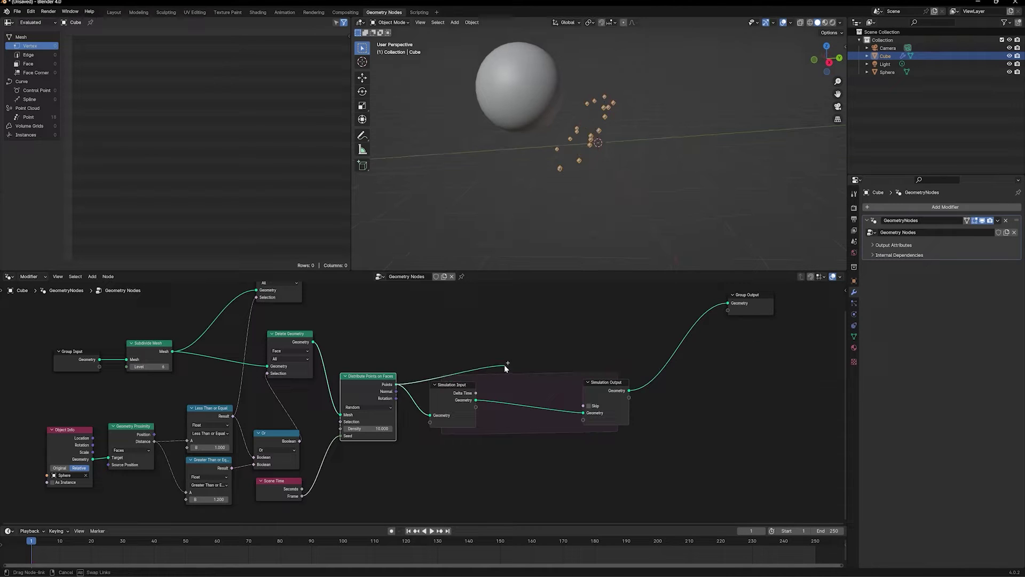
Step: Inside the simulation zone, join the distributed Points with the Simulation Input geometry using Join Geometry and feed the Simulation Output
{"action": "left_click_drag", "start_coordinate": [396, 384], "coordinate": [506, 366]}
{"action": "type", "text": "join"}
{"action": "key", "text": "Return"}
{"action": "left_click", "coordinate": [505, 381]}
{"action": "left_click_drag", "start_coordinate": [476, 400], "coordinate": [689, 373]}
{"action": "left_click", "coordinate": [554, 386]}
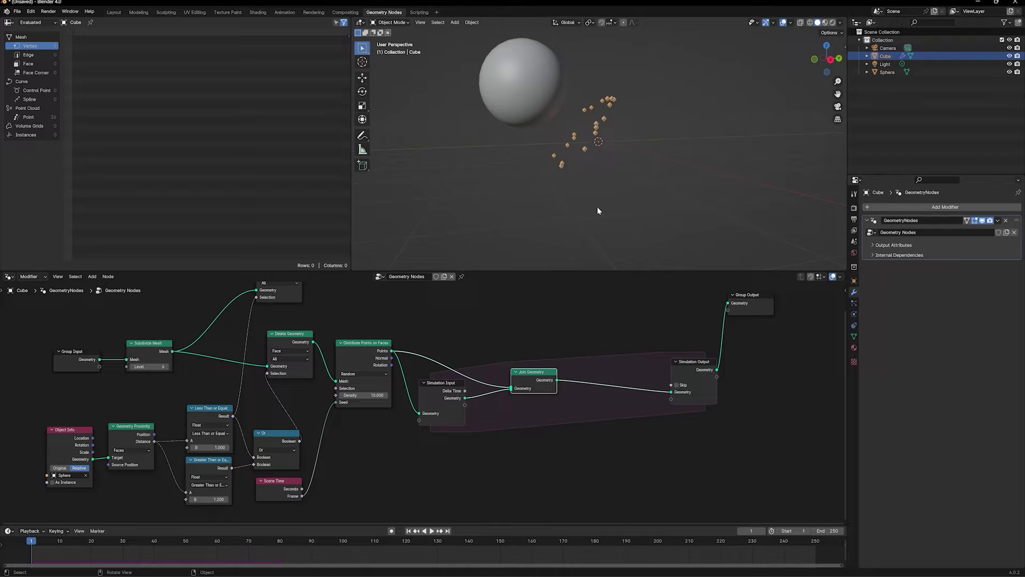
Step: Insert a Set Position node between Join Geometry and the Simulation Output
{"action": "scroll", "coordinate": [565, 415], "scroll_direction": "up", "scroll_amount": 3}
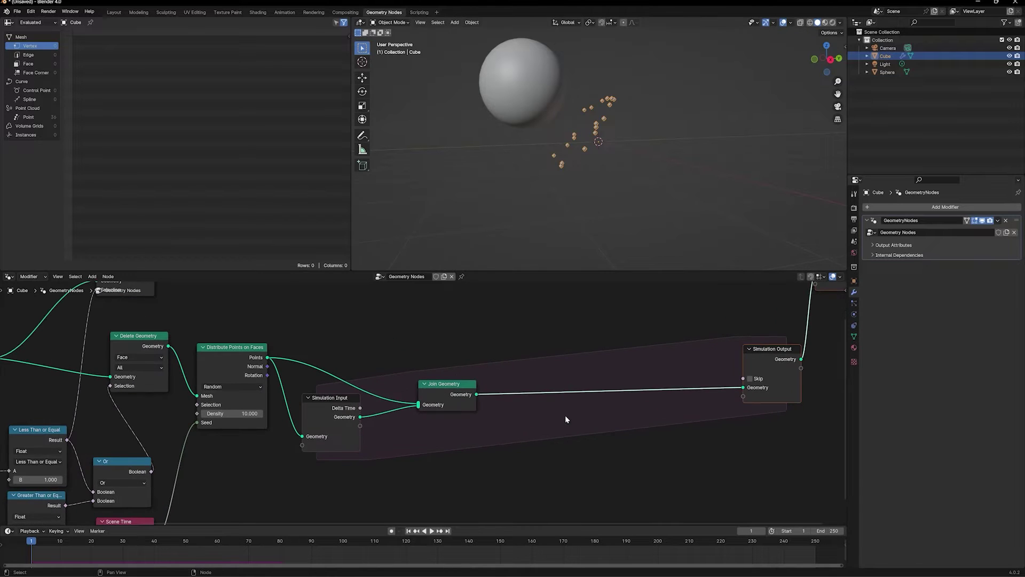
{"action": "left_click", "coordinate": [534, 350]}
{"action": "key", "text": "shift+a"}
{"action": "type", "text": "set"}
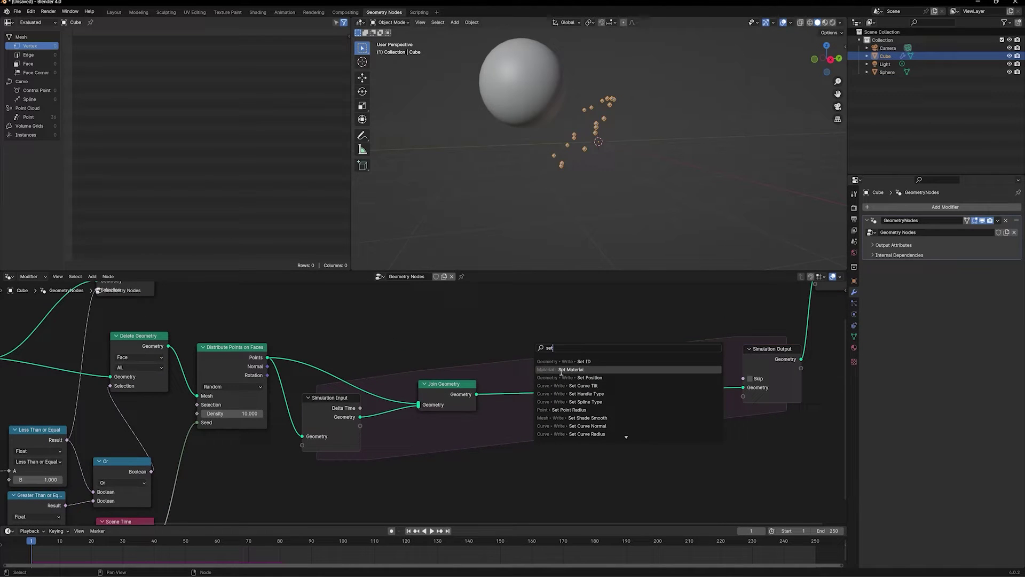
{"action": "left_click", "coordinate": [564, 376]}
{"action": "left_click", "coordinate": [542, 368]}
Step: Add a Noise Texture with its Color output connected to the Set Position Offset
{"action": "left_click_drag", "start_coordinate": [564, 348], "coordinate": [494, 424]}
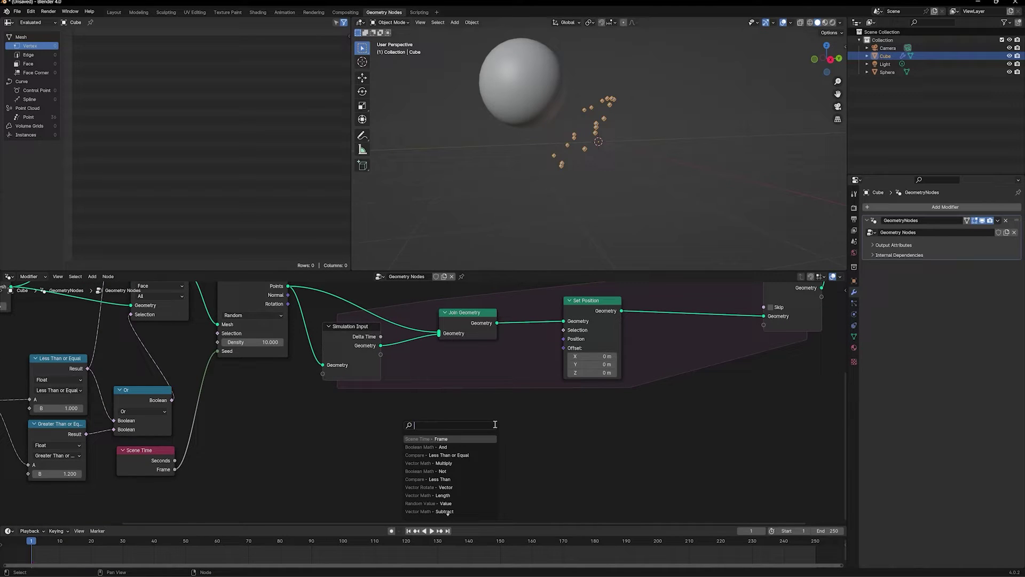
{"action": "type", "text": "noi"}
{"action": "key", "text": "Down"}
{"action": "key", "text": "Down"}
{"action": "key", "text": "Return"}
{"action": "key", "text": "Escape"}
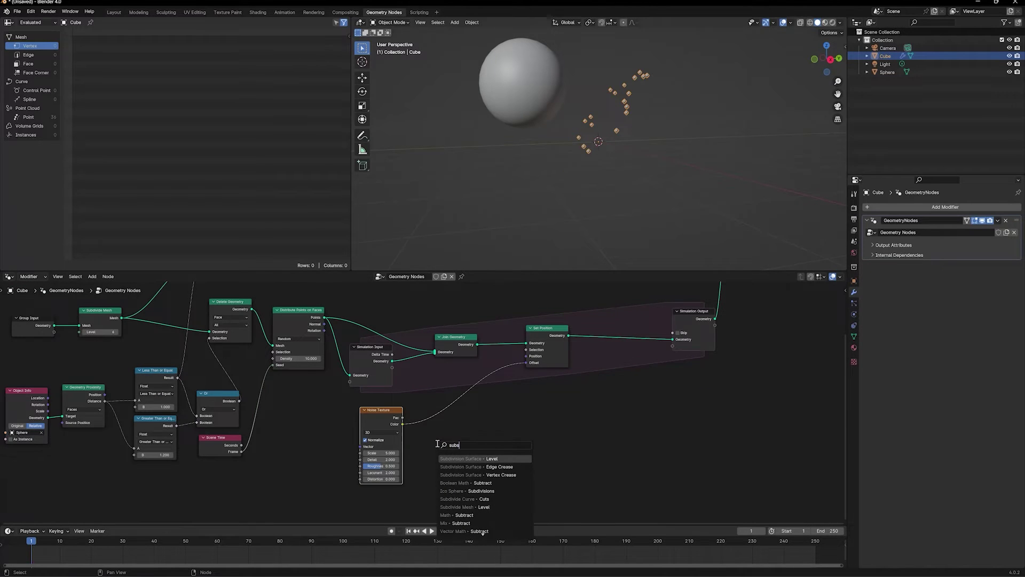
Step: Insert a Vector Math Subtract node with 0.5 on every axis between the Noise Texture Color and the Set Position Offset
{"action": "left_click", "coordinate": [480, 531]}
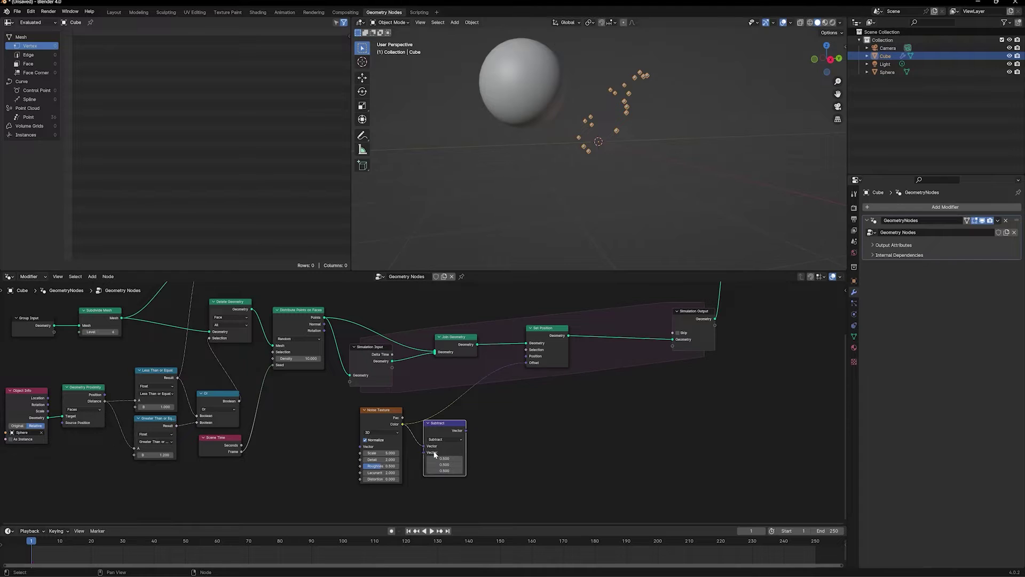
{"action": "scroll", "coordinate": [482, 422], "scroll_direction": "up", "scroll_amount": 2}
{"action": "left_click_drag", "start_coordinate": [473, 435], "coordinate": [543, 357]}
{"action": "scroll", "coordinate": [525, 428], "scroll_direction": "down", "scroll_amount": 2}
{"action": "middle_click_drag", "start_coordinate": [520, 431], "coordinate": [544, 392]}
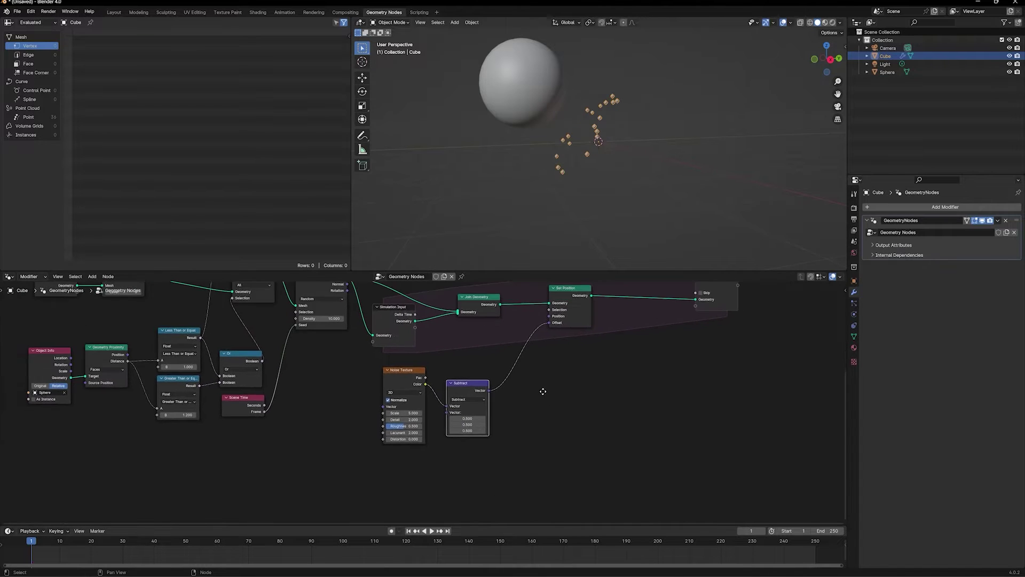
Step: Set the Subtract node's Z value to 0.6 and play the simulation to check the point motion
{"action": "scroll", "coordinate": [543, 391], "scroll_direction": "up", "scroll_amount": 3}
{"action": "left_click", "coordinate": [507, 446]}
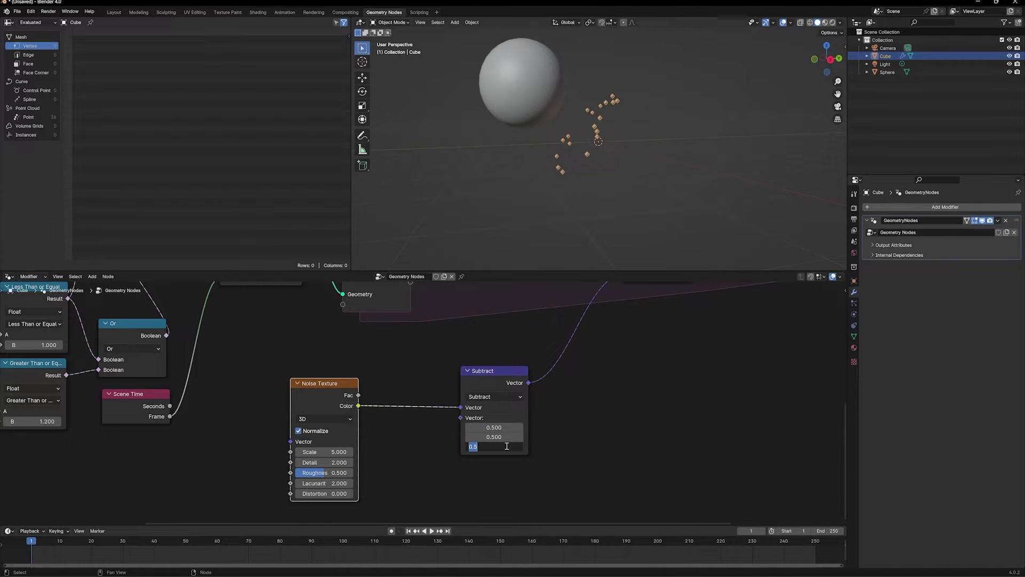
{"action": "type", "text": "0.6"}
{"action": "key", "text": "Return"}
{"action": "key", "text": "space"}
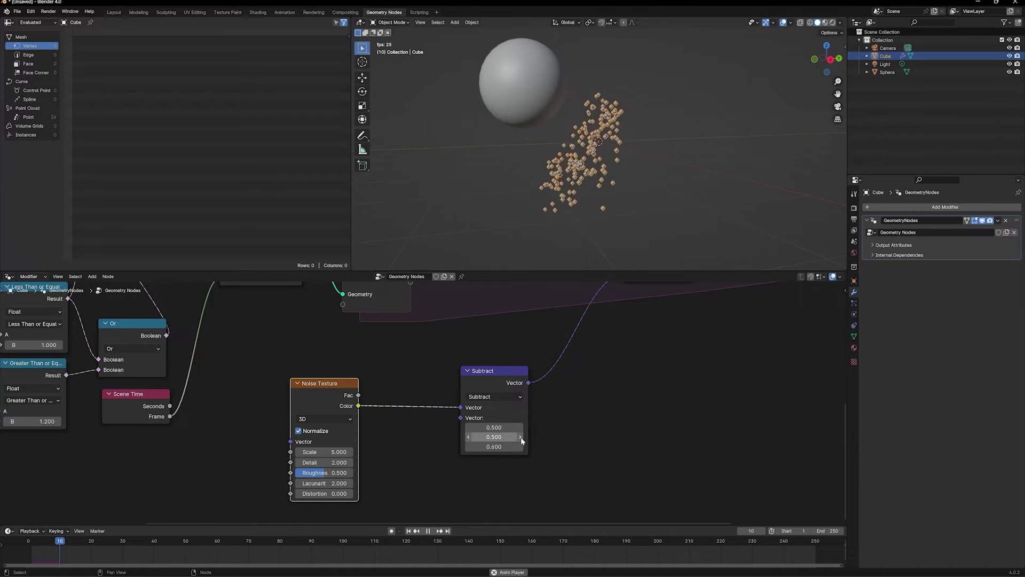
{"action": "mouse_move", "coordinate": [548, 177]}
{"action": "middle_mouse_down"}
{"action": "mouse_move", "coordinate": [592, 167]}
{"action": "mouse_move", "coordinate": [560, 170]}
{"action": "middle_mouse_up"}
{"action": "key", "text": "space"}
Step: Switch the Noise Texture to 4D and drive its W input with the Scene Time Seconds
{"action": "scroll", "coordinate": [422, 401], "scroll_direction": "down", "scroll_amount": 4}
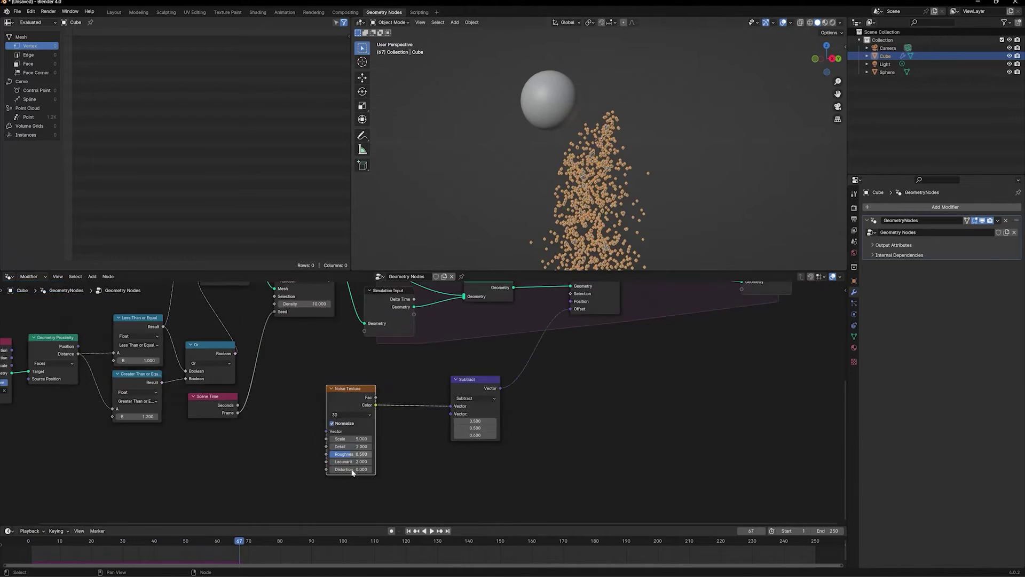
{"action": "middle_click_drag", "start_coordinate": [355, 470], "coordinate": [385, 462]}
{"action": "scroll", "coordinate": [384, 427], "scroll_direction": "up", "scroll_amount": 2}
{"action": "left_click", "coordinate": [385, 405]}
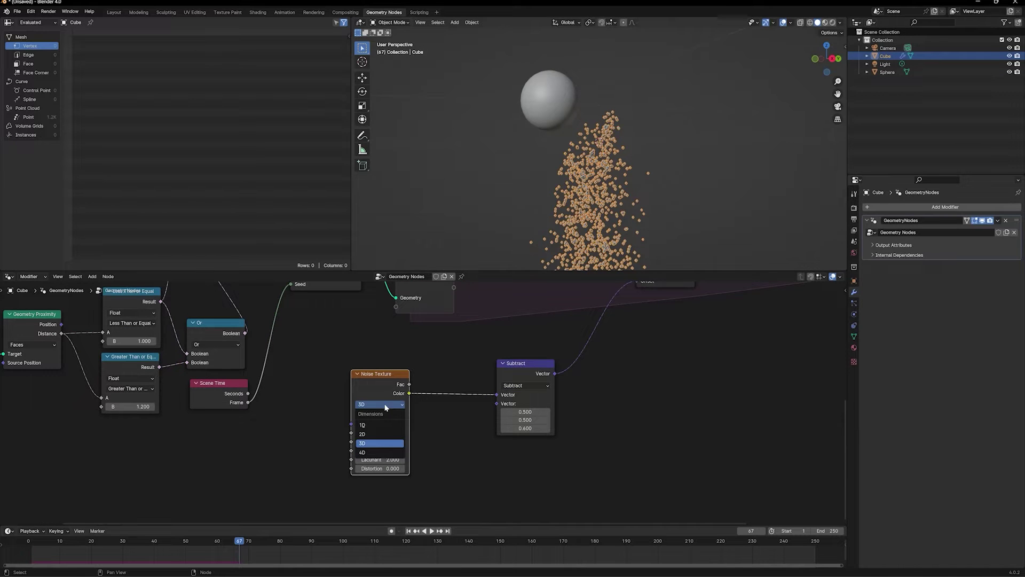
{"action": "left_click", "coordinate": [376, 453]}
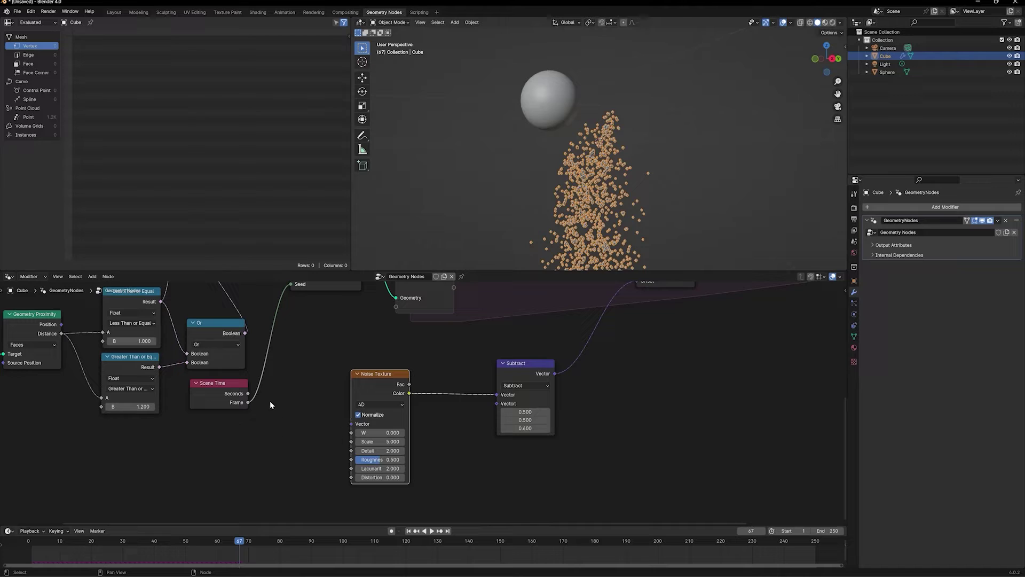
{"action": "left_click_drag", "start_coordinate": [248, 393], "coordinate": [353, 433]}
Step: Set the Noise Texture's Scale to 2, Detail to 5 and Distortion to 0.1
{"action": "scroll", "coordinate": [433, 420], "scroll_direction": "up", "scroll_amount": 1}
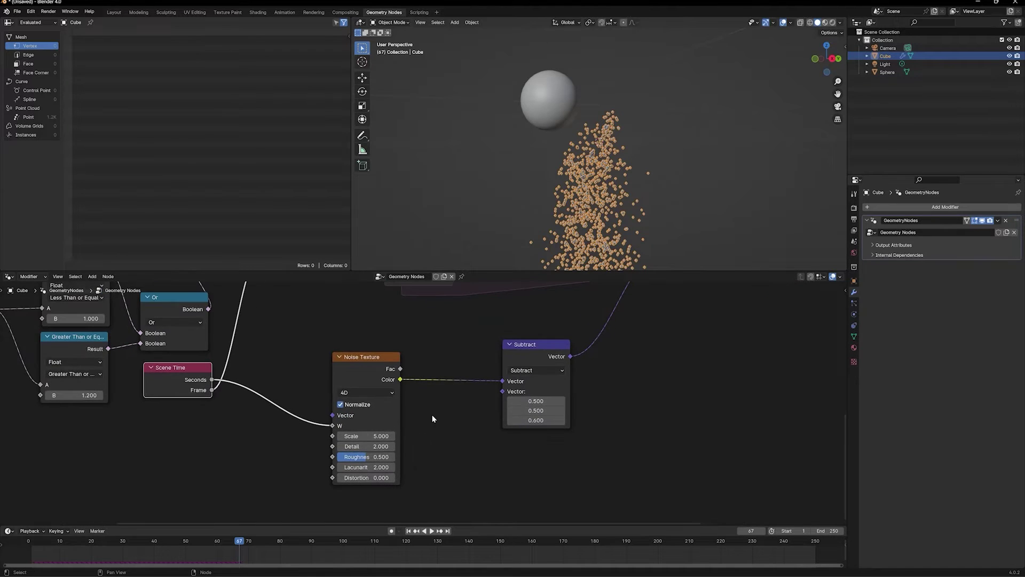
{"action": "left_click", "coordinate": [379, 435]}
{"action": "type", "text": "1"}
{"action": "key", "text": "Return"}
{"action": "left_click", "coordinate": [374, 446]}
{"action": "type", "text": "5"}
{"action": "key", "text": "Return"}
{"action": "scroll", "coordinate": [418, 419], "scroll_direction": "down", "scroll_amount": 1}
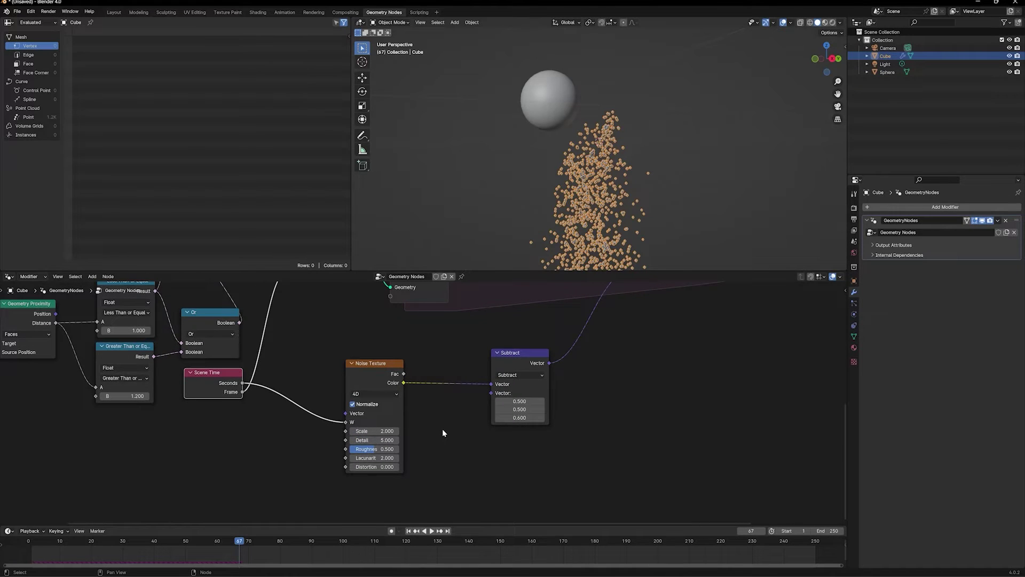
{"action": "left_click", "coordinate": [384, 466]}
{"action": "type", "text": "0.1"}
{"action": "key", "text": "Return"}
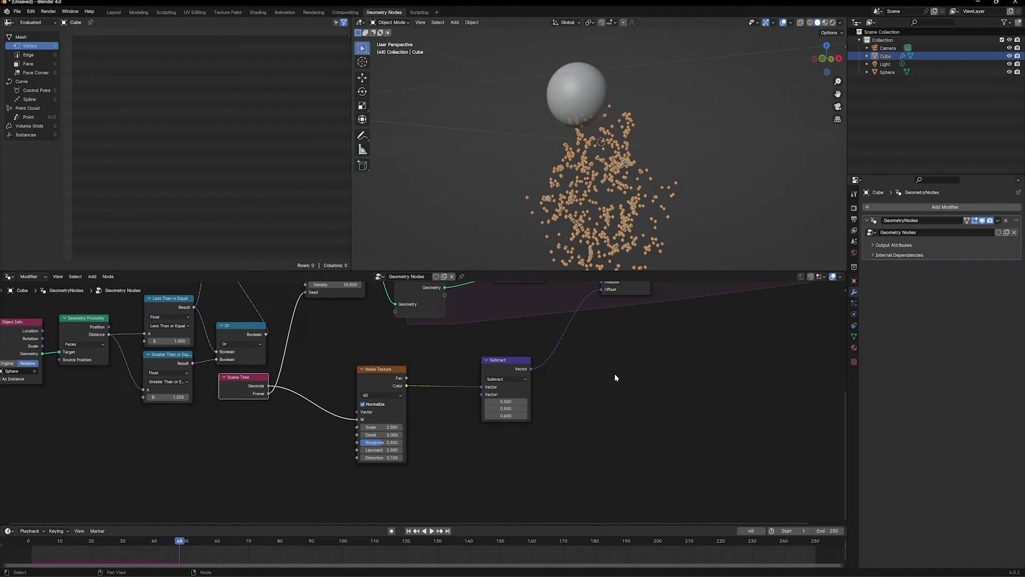
Step: Duplicate the Subtract node in front of the Set Position Offset, changing its operation to Scale with a factor of 0.05
{"action": "middle_click_drag", "start_coordinate": [616, 377], "coordinate": [593, 387]}
{"action": "left_click_drag", "start_coordinate": [480, 372], "coordinate": [440, 375]}
{"action": "key", "text": "shift+d"}
{"action": "left_click", "coordinate": [516, 368]}
{"action": "left_click", "coordinate": [516, 368]}
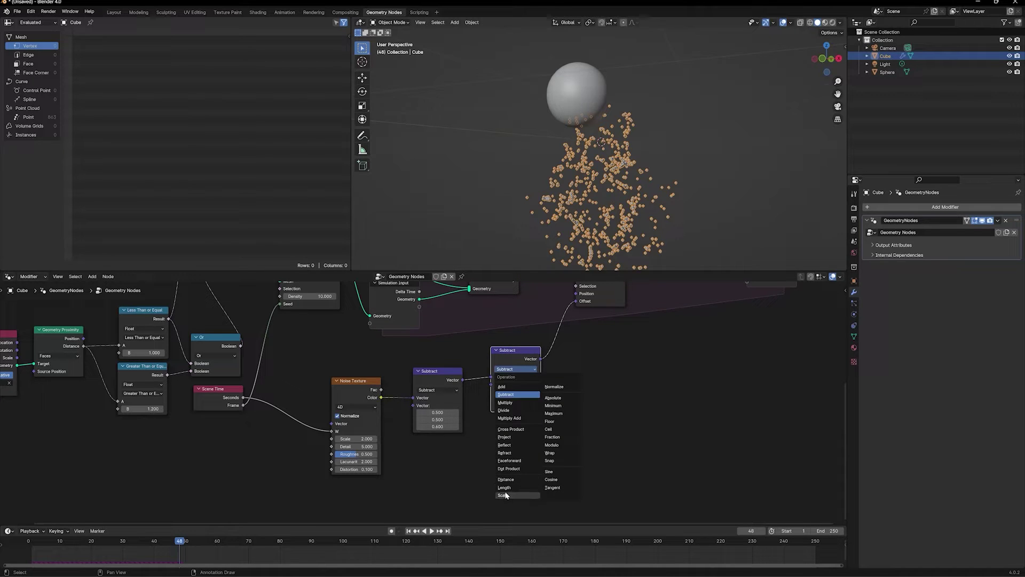
{"action": "left_click", "coordinate": [508, 491]}
{"action": "left_click", "coordinate": [522, 384]}
{"action": "type", "text": "0.050"}
{"action": "key", "text": "Return"}
Step: Add a Random Value node feeding the Subtract node's second Vector input and place it below the Noise Texture
{"action": "scroll", "coordinate": [491, 443], "scroll_direction": "down", "scroll_amount": 2}
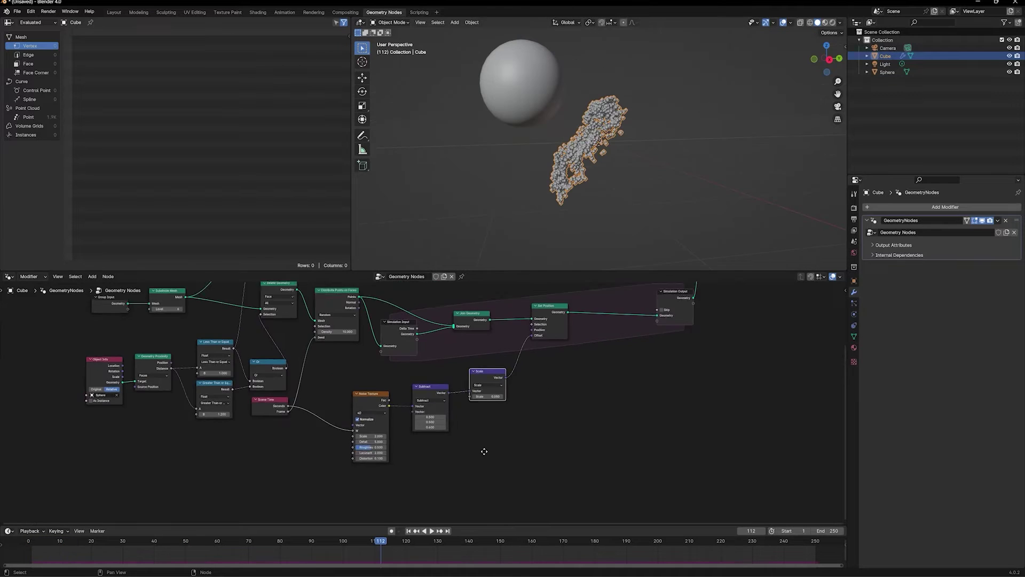
{"action": "scroll", "coordinate": [491, 444], "scroll_direction": "up", "scroll_amount": 3}
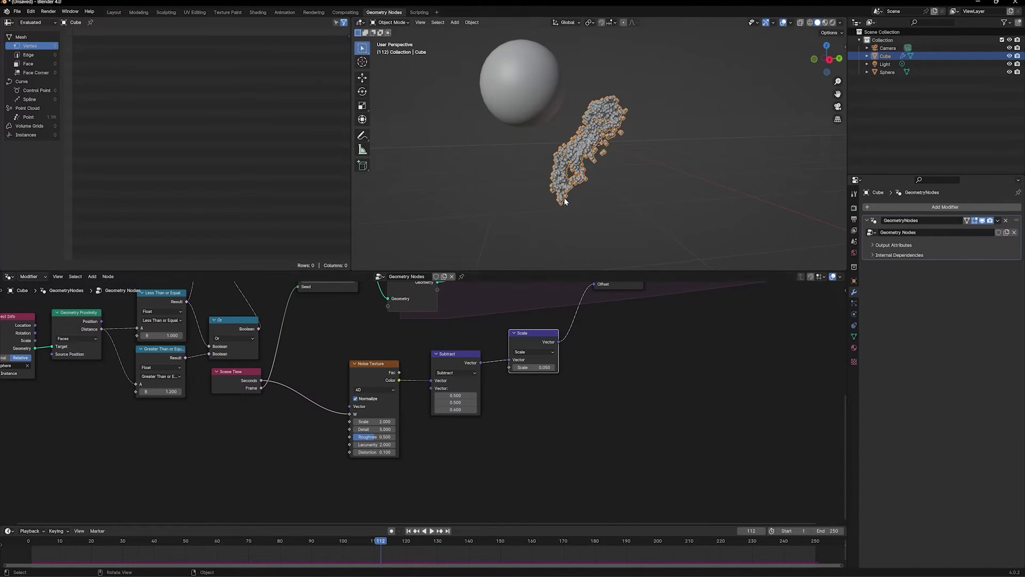
{"action": "middle_click_drag", "start_coordinate": [565, 201], "coordinate": [594, 195]}
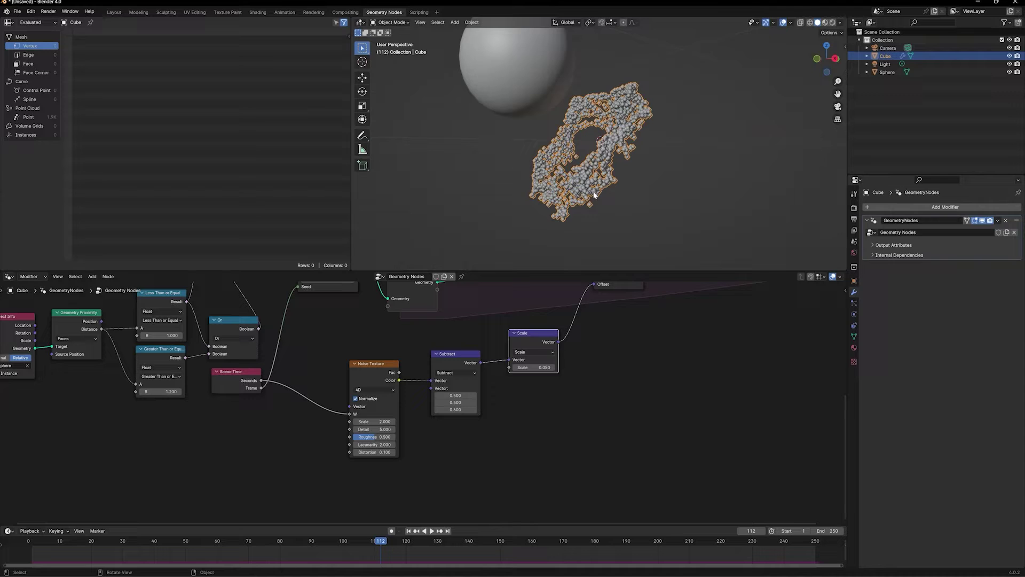
{"action": "left_click_drag", "start_coordinate": [431, 388], "coordinate": [399, 480]}
{"action": "type", "text": "rand"}
{"action": "key", "text": "Return"}
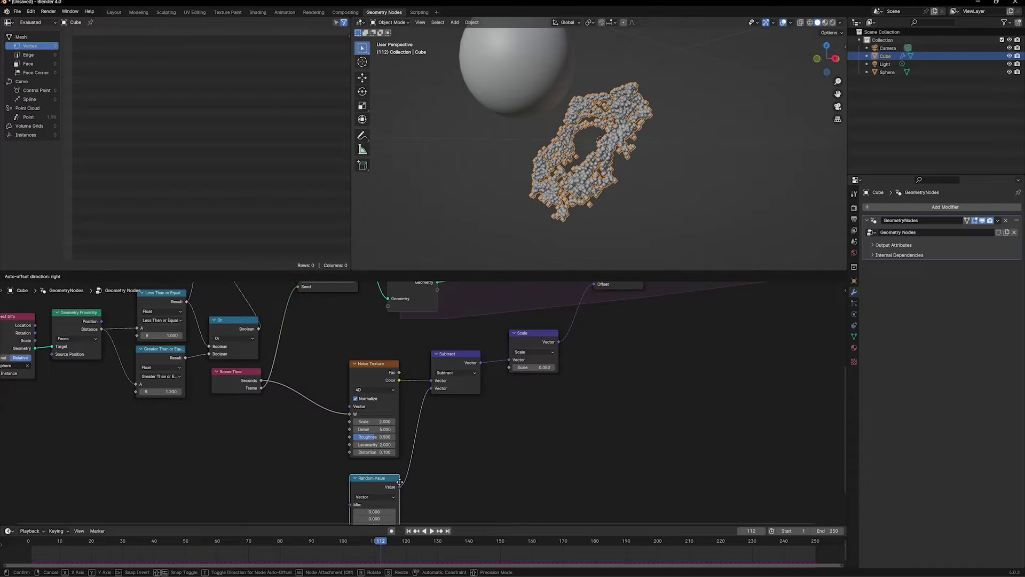
{"action": "left_click", "coordinate": [399, 482]}
{"action": "middle_click_drag", "start_coordinate": [399, 482], "coordinate": [448, 398]}
Step: Set all Min and Max components of the vector Random Value node to 0.5
{"action": "left_click_drag", "start_coordinate": [433, 428], "coordinate": [423, 470]}
{"action": "type", "text": "0.5"}
{"action": "key", "text": "Return"}
{"action": "type", "text": "0.5"}
{"action": "key", "text": "Return"}
Step: Drive the vector Random Value node's Seed with the Scene Time Frame output
{"action": "scroll", "coordinate": [314, 369], "scroll_direction": "down", "scroll_amount": 2}
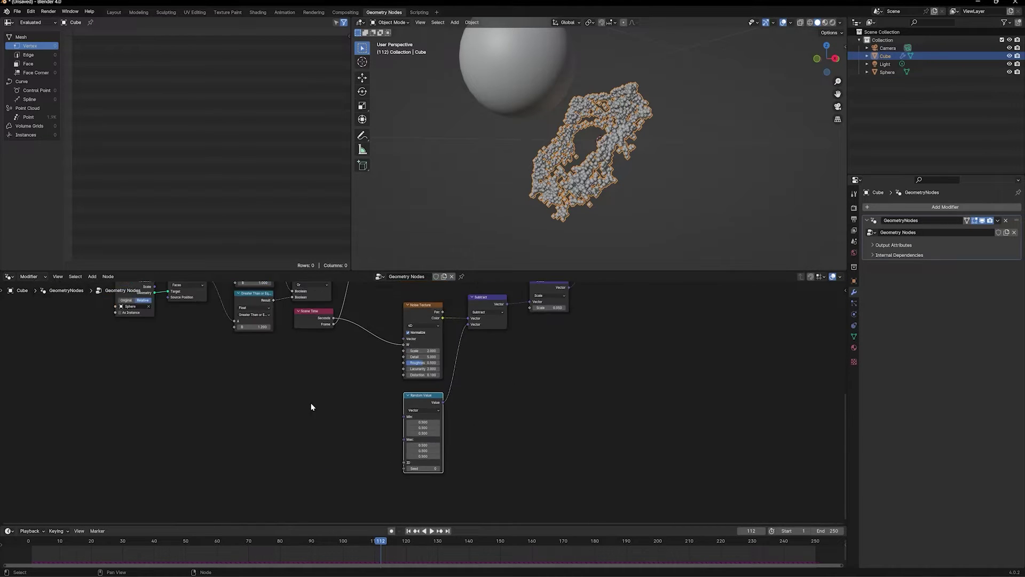
{"action": "left_click_drag", "start_coordinate": [334, 324], "coordinate": [335, 435]}
{"action": "left_click_drag", "start_coordinate": [336, 327], "coordinate": [403, 468]}
{"action": "scroll", "coordinate": [495, 454], "scroll_direction": "up", "scroll_amount": 2}
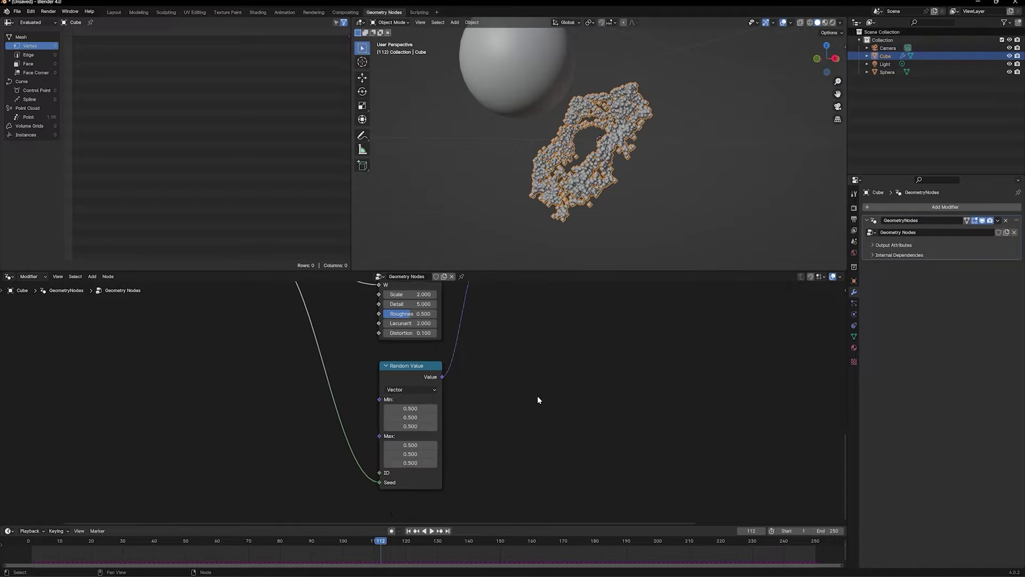
Step: Set the vector Random Value's Z component to 0.65 for Min and 0.95 for Max
{"action": "scroll", "coordinate": [538, 396], "scroll_direction": "up", "scroll_amount": 2}
{"action": "left_click", "coordinate": [410, 437]}
{"action": "type", "text": "0.65"}
{"action": "key", "text": "Return"}
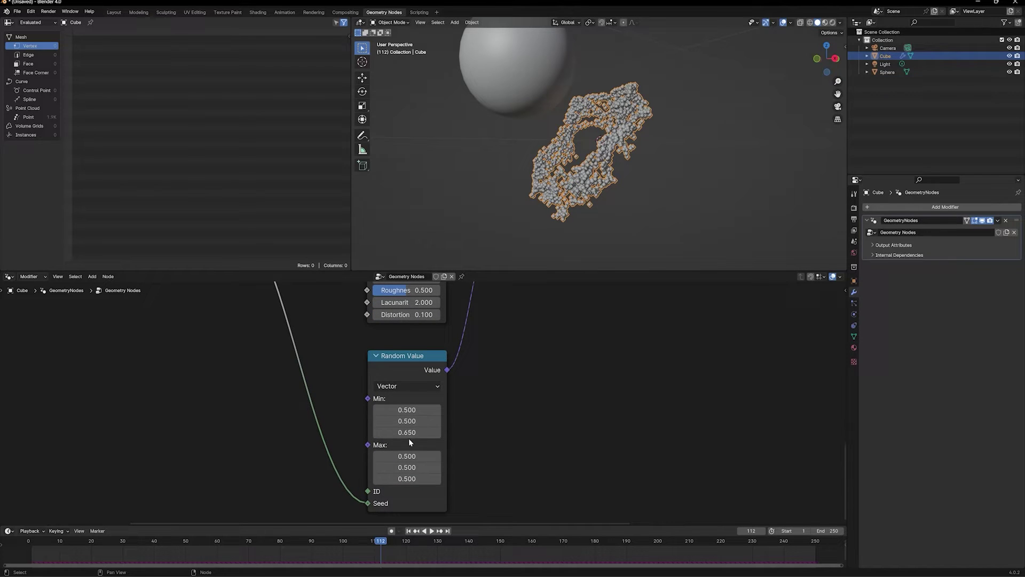
{"action": "left_click", "coordinate": [412, 479]}
{"action": "type", "text": "0.95"}
{"action": "key", "text": "Return"}
Step: Set the vector Random Value's Max Z to 0.9 and Min Z to 0.6, and replay the simulation from the start
{"action": "left_click", "coordinate": [410, 479]}
{"action": "type", "text": "0.9"}
{"action": "key", "text": "Return"}
{"action": "left_click", "coordinate": [411, 433]}
{"action": "type", "text": "0.6"}
{"action": "key", "text": "Return"}
{"action": "key", "text": "shift+Left"}
{"action": "key", "text": "space"}
{"action": "middle_click_drag", "start_coordinate": [507, 158], "coordinate": [584, 215]}
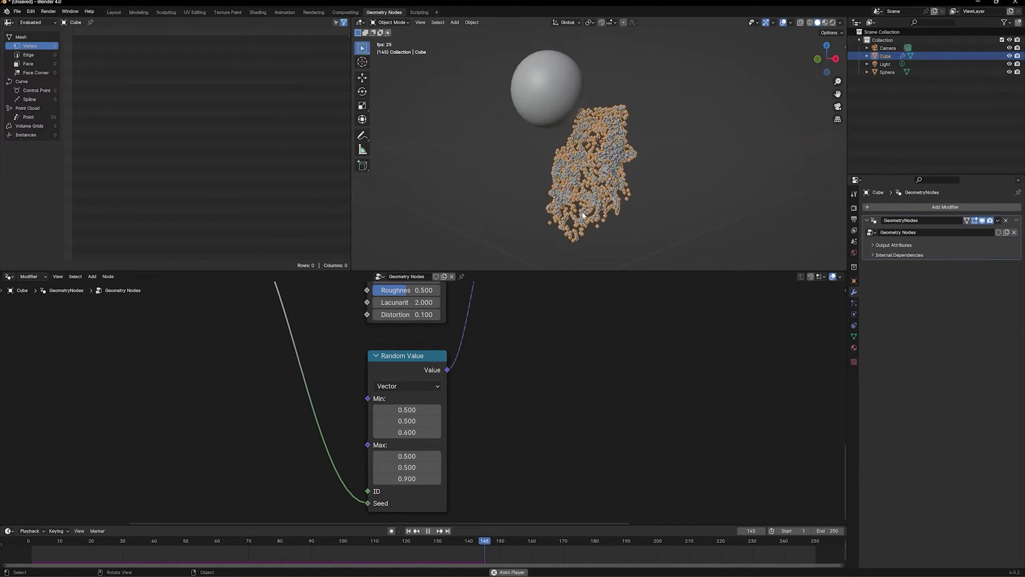
{"action": "key", "text": "space"}
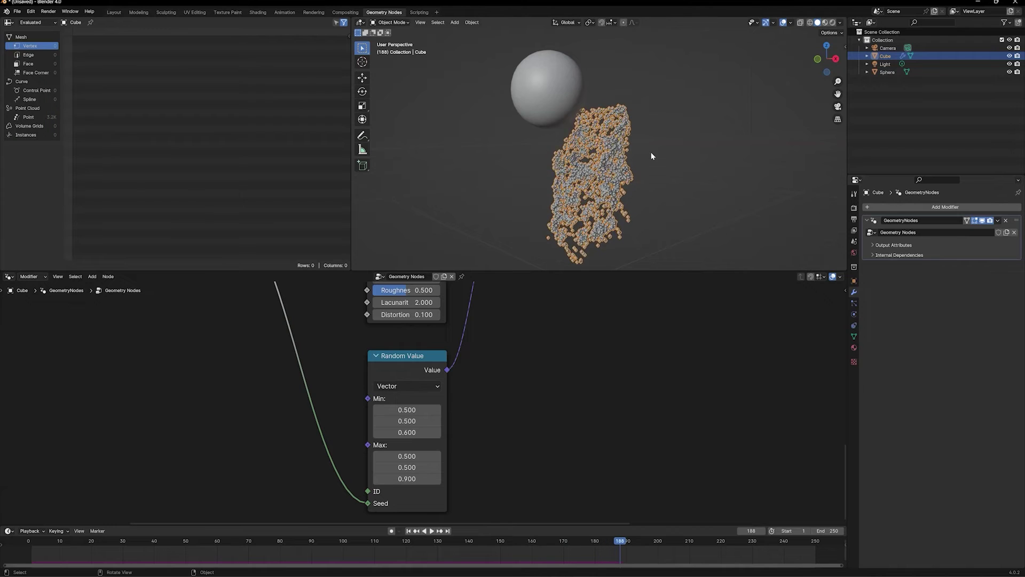
{"action": "middle_click_drag", "start_coordinate": [650, 154], "coordinate": [597, 165]}
Step: Add a float Random Value node driving the Scale node's Scale input and place it below the Subtract node
{"action": "scroll", "coordinate": [555, 395], "scroll_direction": "down", "scroll_amount": 5}
{"action": "middle_click_drag", "start_coordinate": [555, 395], "coordinate": [488, 452]}
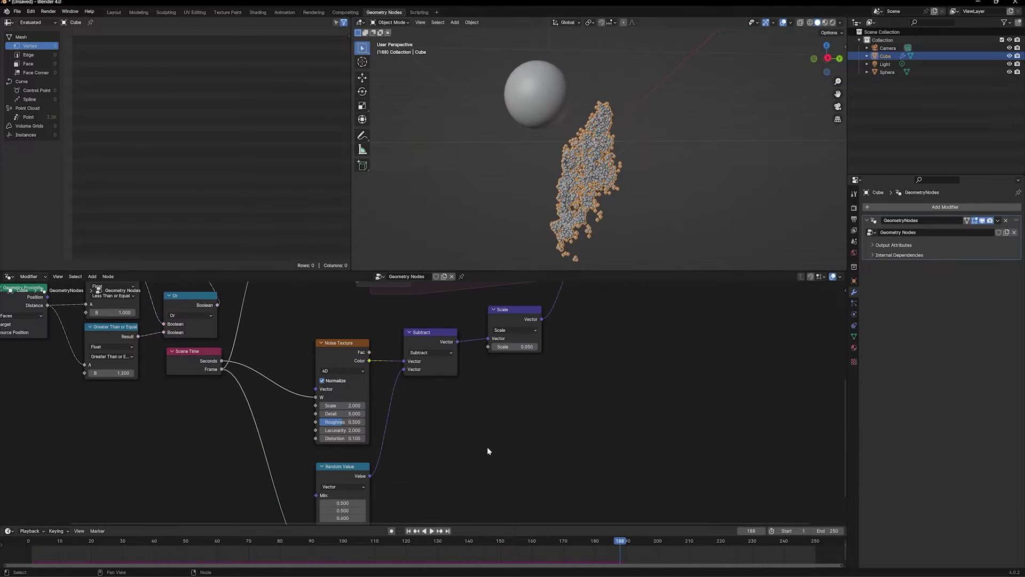
{"action": "scroll", "coordinate": [561, 406], "scroll_direction": "up", "scroll_amount": 1}
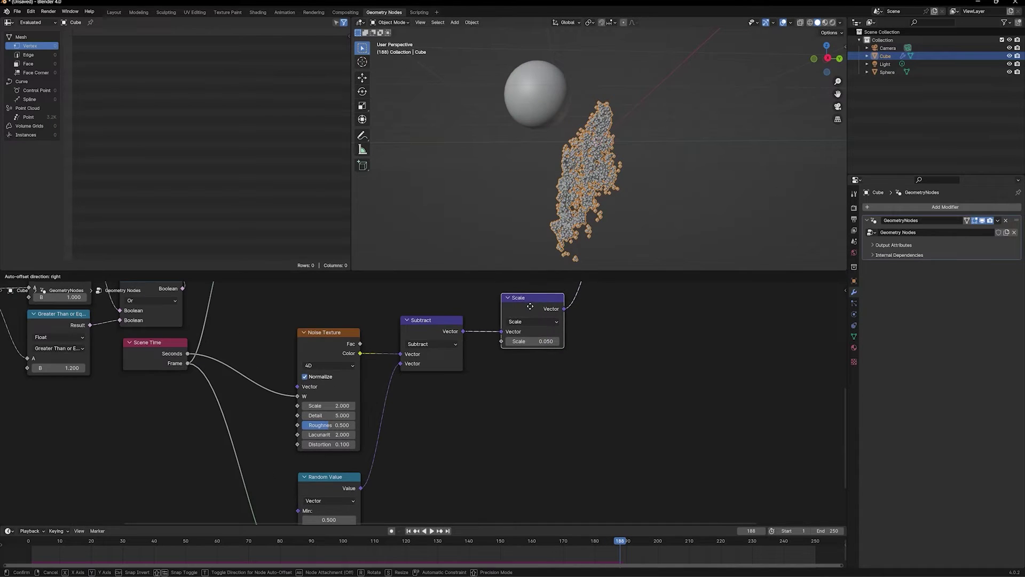
{"action": "scroll", "coordinate": [585, 386], "scroll_direction": "up", "scroll_amount": 1}
{"action": "middle_click_drag", "start_coordinate": [585, 388], "coordinate": [579, 407]}
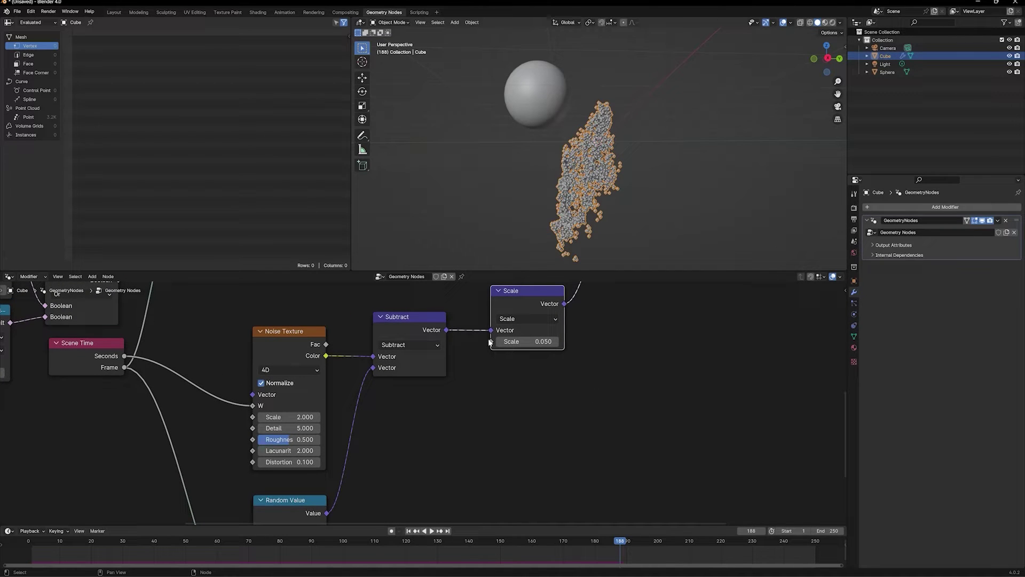
{"action": "left_click_drag", "start_coordinate": [490, 341], "coordinate": [476, 407]}
{"action": "type", "text": "rand"}
{"action": "key", "text": "Return"}
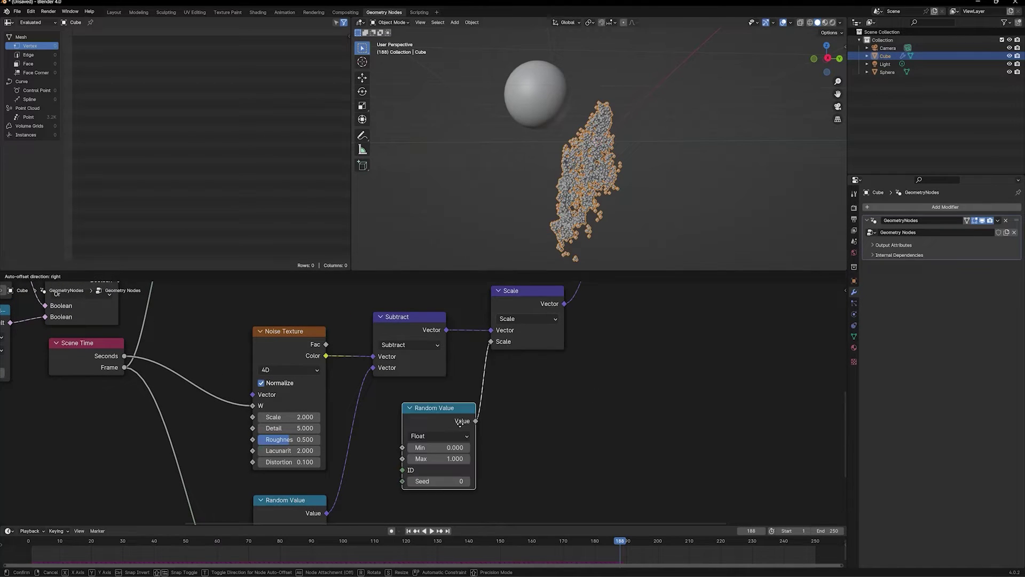
{"action": "left_click", "coordinate": [428, 414]}
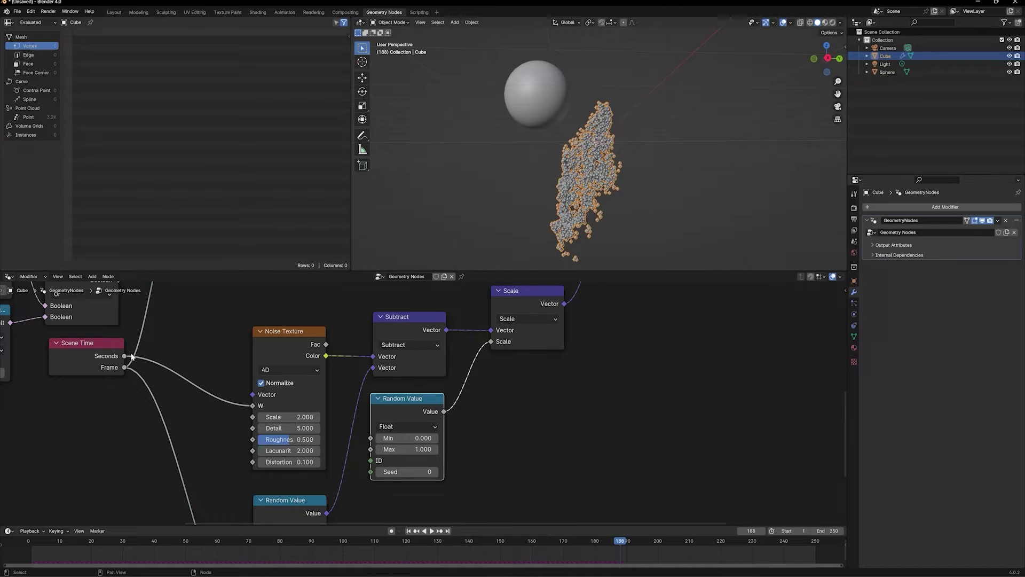
Step: Drive the float Random Value's Seed with Scene Time Seconds, and set its Min to 0.05 and Max to 0.1
{"action": "left_click_drag", "start_coordinate": [125, 356], "coordinate": [374, 471]}
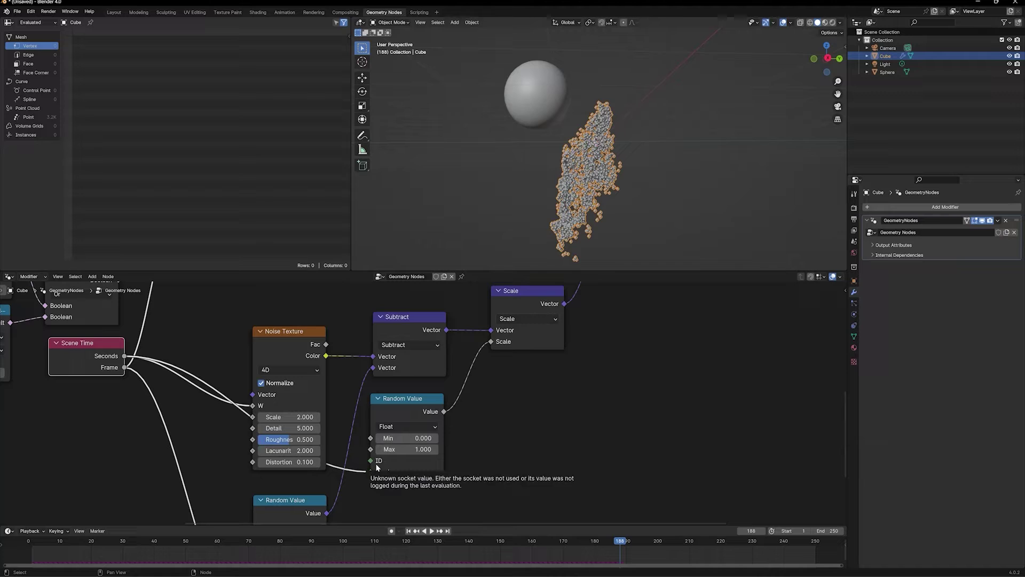
{"action": "left_click", "coordinate": [406, 438]}
{"action": "type", "text": "0.05"}
{"action": "key", "text": "Return"}
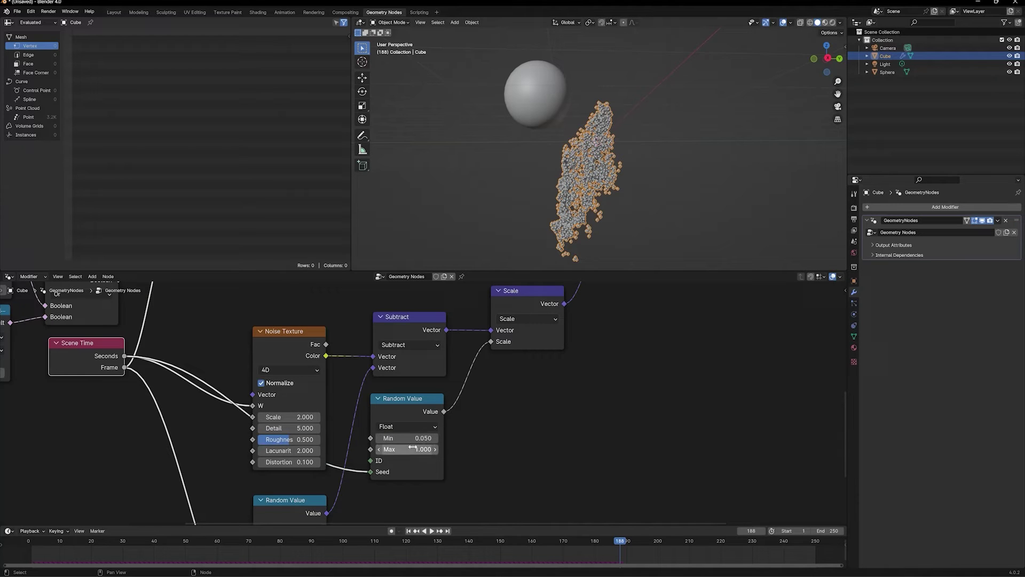
{"action": "left_click", "coordinate": [413, 448]}
{"action": "type", "text": "0.1"}
{"action": "key", "text": "Return"}
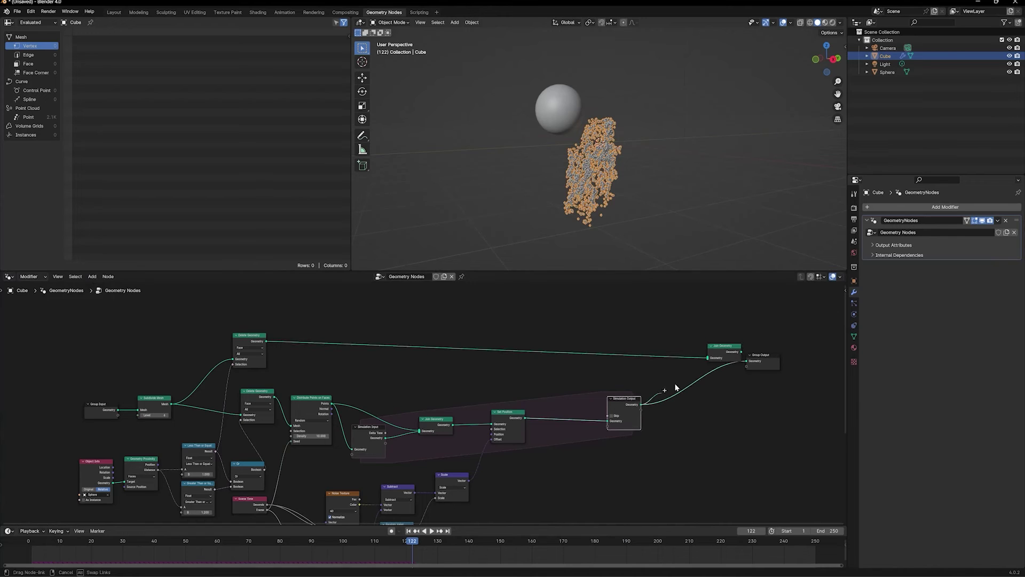
Step: Route the Simulation Output into the final Join Geometry so the points and the remaining cube both reach the Group Output
{"action": "left_click_drag", "start_coordinate": [641, 405], "coordinate": [747, 361]}
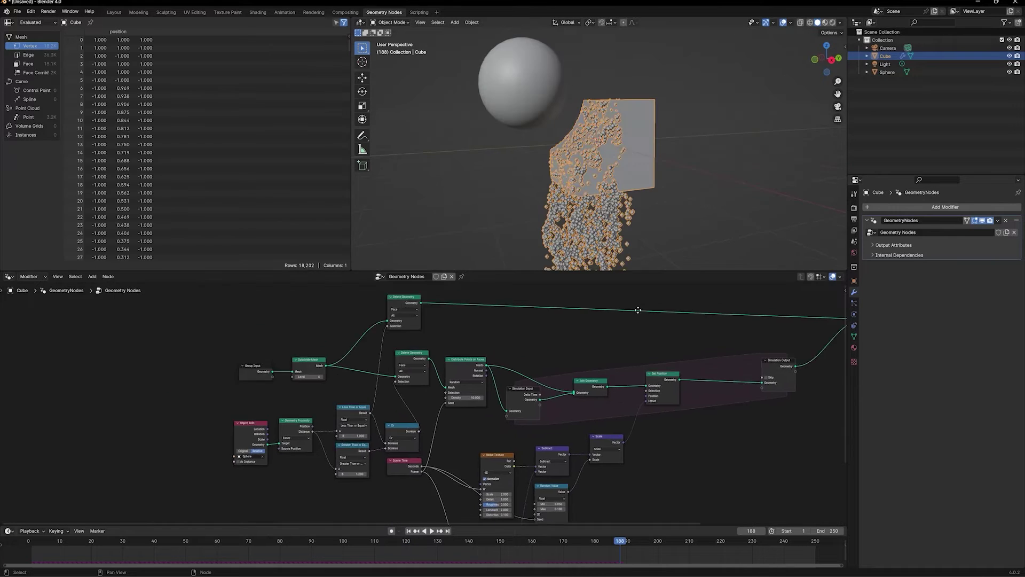
{"action": "scroll", "coordinate": [604, 146], "scroll_direction": "up", "scroll_amount": 5}
{"action": "middle_click_drag", "start_coordinate": [600, 138], "coordinate": [606, 138]}
Step: Raise the density of Distribute Points on Faces and replay the simulation from the start
{"action": "scroll", "coordinate": [486, 391], "scroll_direction": "up", "scroll_amount": 1}
{"action": "middle_click_drag", "start_coordinate": [486, 391], "coordinate": [473, 422]}
{"action": "double_click", "coordinate": [474, 422]}
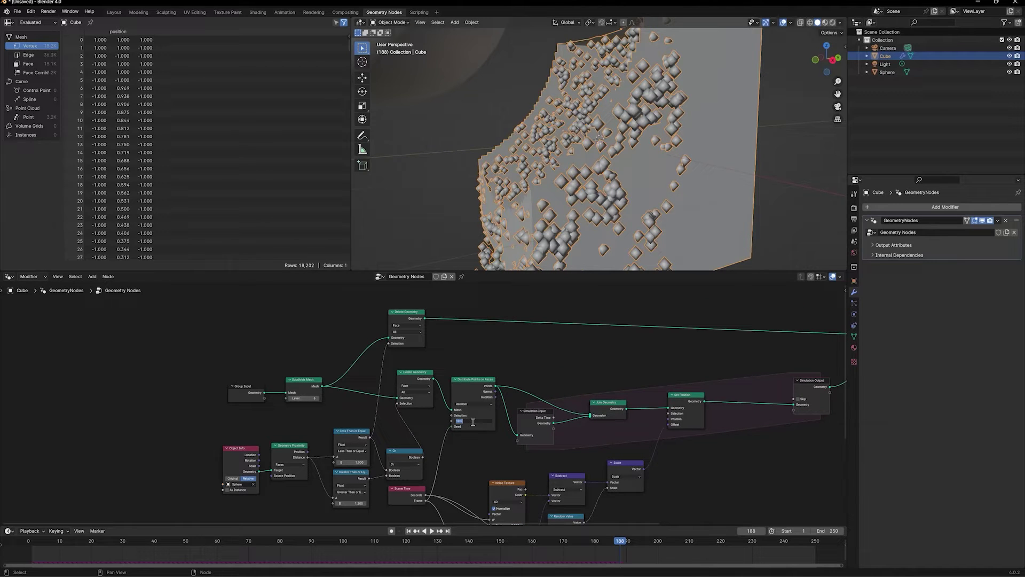
{"action": "key", "text": "Return"}
{"action": "key", "text": "shift+Left"}
{"action": "key", "text": "space"}
{"action": "scroll", "coordinate": [527, 189], "scroll_direction": "down", "scroll_amount": 4}
{"action": "middle_click_drag", "start_coordinate": [526, 189], "coordinate": [537, 212]}
{"action": "key", "text": "space"}
Step: Add a Points to Volume node fed by the Simulation Output's Geometry
{"action": "scroll", "coordinate": [581, 422], "scroll_direction": "down", "scroll_amount": 4}
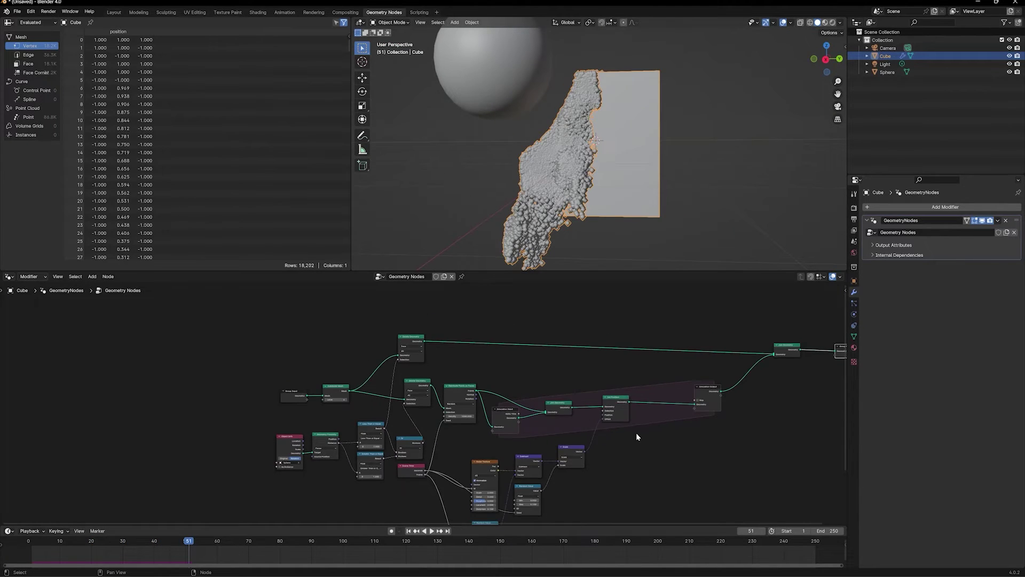
{"action": "middle_click_drag", "start_coordinate": [715, 437], "coordinate": [511, 453]}
{"action": "scroll", "coordinate": [591, 441], "scroll_direction": "up", "scroll_amount": 3}
{"action": "middle_click_drag", "start_coordinate": [613, 429], "coordinate": [490, 450]}
{"action": "scroll", "coordinate": [478, 454], "scroll_direction": "up", "scroll_amount": 4}
{"action": "left_click_drag", "start_coordinate": [422, 447], "coordinate": [470, 464]}
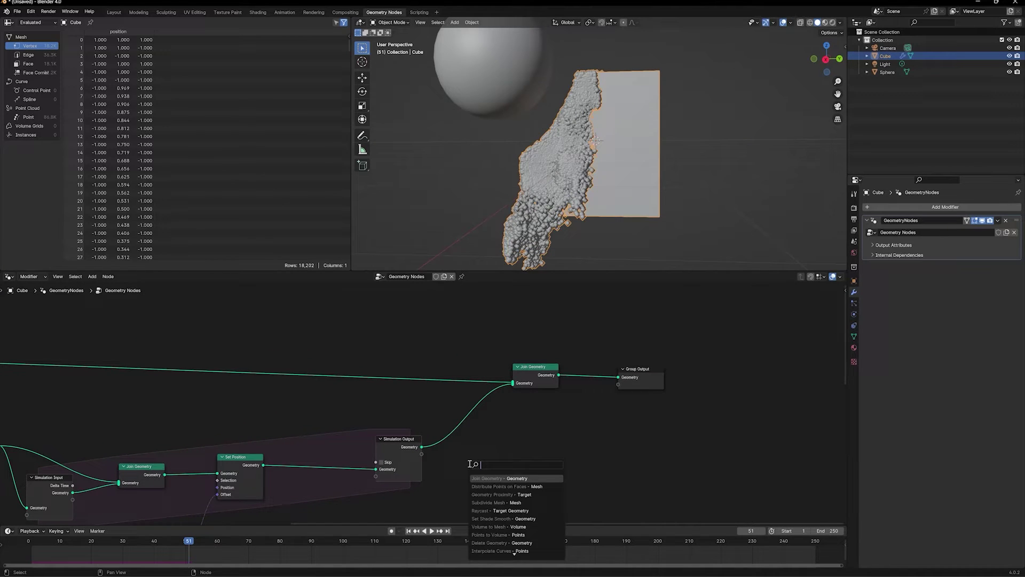
{"action": "type", "text": "poin"}
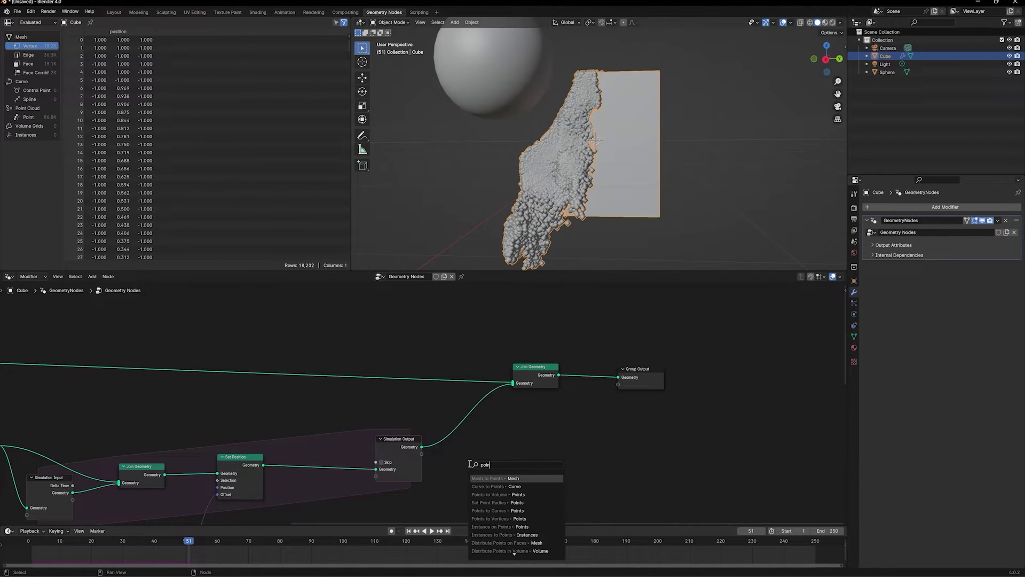
{"action": "type", "text": "t to"}
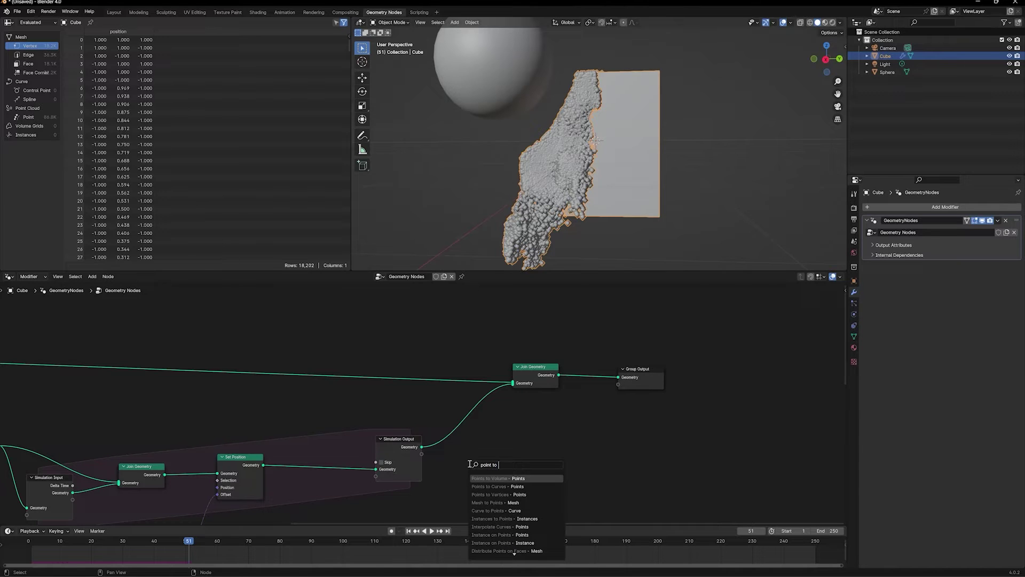
{"action": "key", "text": "Return"}
{"action": "left_click", "coordinate": [446, 449]}
Step: Add a Volume to Mesh node after Points to Volume, connect its mesh to Join Geometry and cut the direct Simulation Output link
{"action": "left_click_drag", "start_coordinate": [501, 453], "coordinate": [533, 457]}
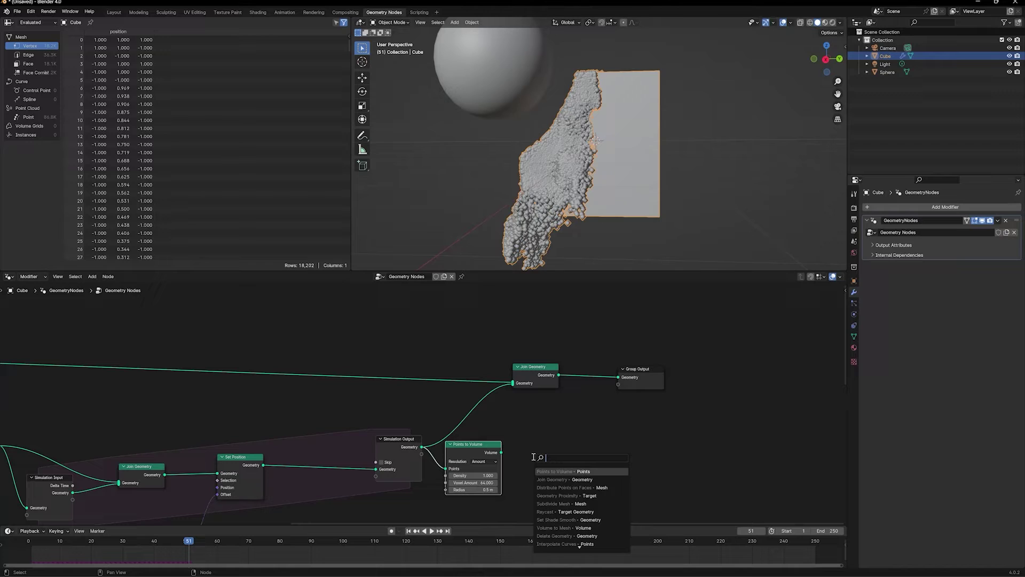
{"action": "type", "text": "volu"}
{"action": "key", "text": "Down"}
{"action": "key", "text": "Return"}
{"action": "left_click", "coordinate": [550, 467]}
{"action": "left_click", "coordinate": [556, 460]}
{"action": "left_click", "coordinate": [553, 469]}
{"action": "left_click_drag", "start_coordinate": [575, 451], "coordinate": [512, 383]}
{"action": "right_click_drag", "start_coordinate": [481, 407], "coordinate": [482, 408], "text": "ctrl"}
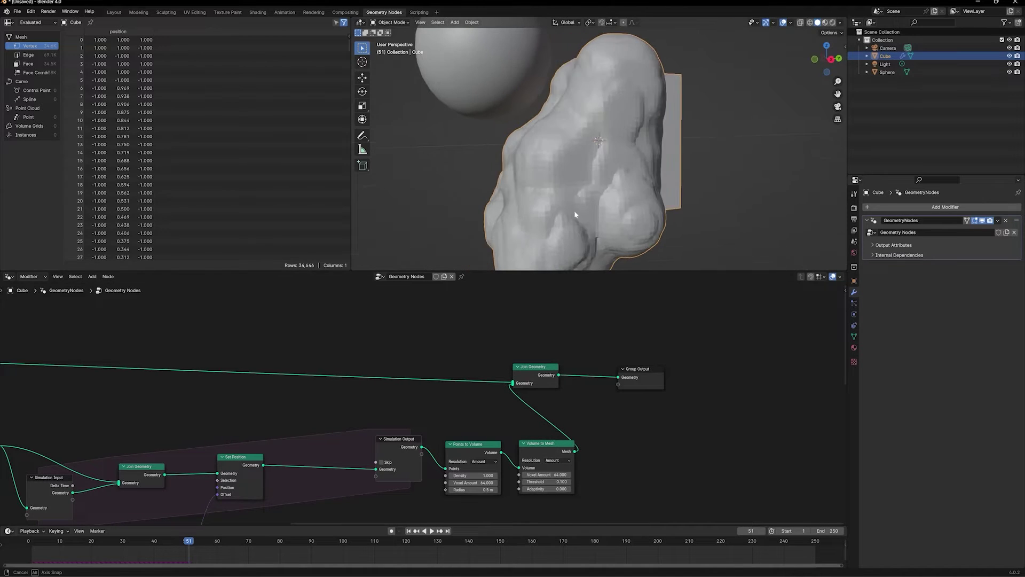
Step: Set the Points to Volume Radius to 0.07 m and Density to 0.5
{"action": "middle_click_drag", "start_coordinate": [497, 514], "coordinate": [495, 484]}
{"action": "left_click", "coordinate": [483, 462]}
{"action": "type", "text": "0.07"}
{"action": "key", "text": "Return"}
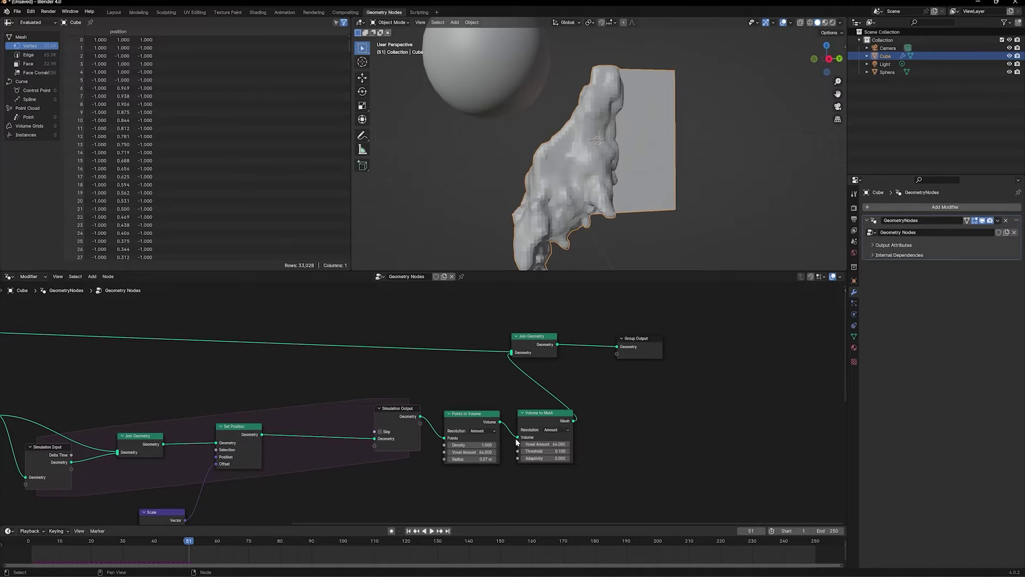
{"action": "middle_click_drag", "start_coordinate": [614, 155], "coordinate": [634, 162]}
{"action": "left_click", "coordinate": [496, 459]}
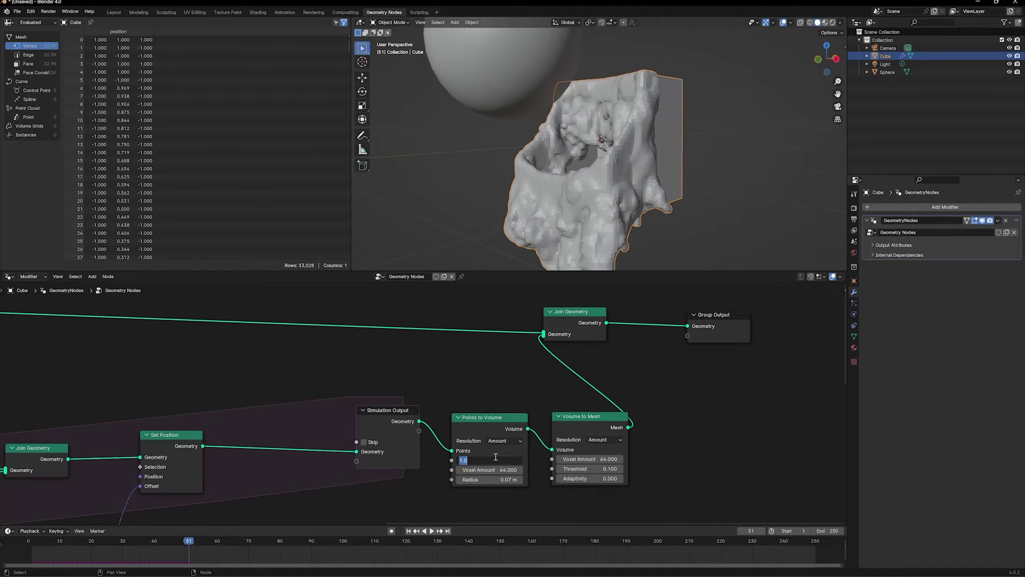
{"action": "type", "text": "0.5"}
{"action": "key", "text": "Return"}
Step: Set the Voxel Amount to 128 on both the Points to Volume and Volume to Mesh nodes
{"action": "left_click", "coordinate": [495, 470]}
{"action": "type", "text": "128"}
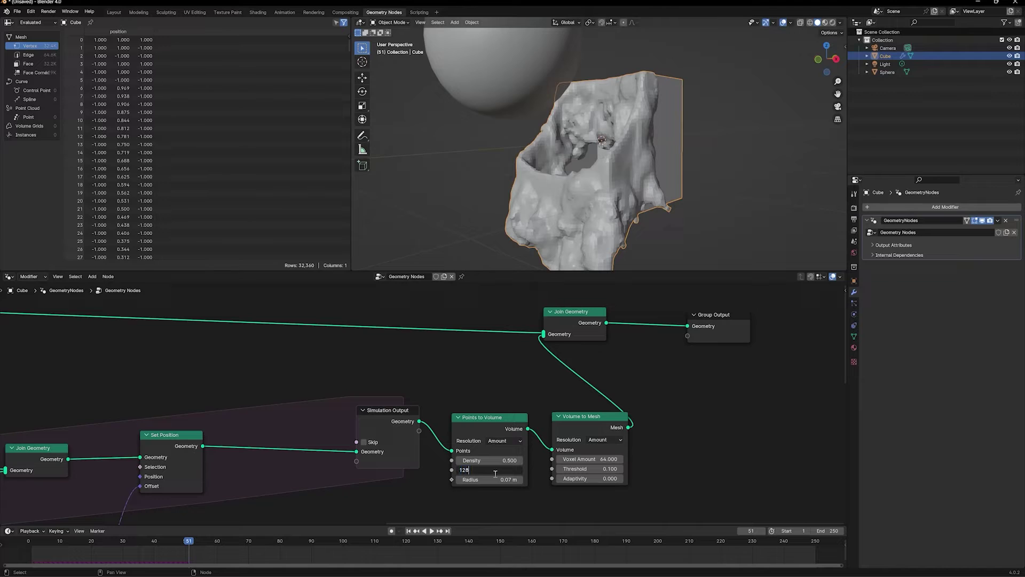
{"action": "key", "text": "Return"}
{"action": "key", "text": "ctrl+c"}
{"action": "key", "text": "ctrl+v"}
{"action": "middle_click_drag", "start_coordinate": [630, 205], "coordinate": [593, 193]}
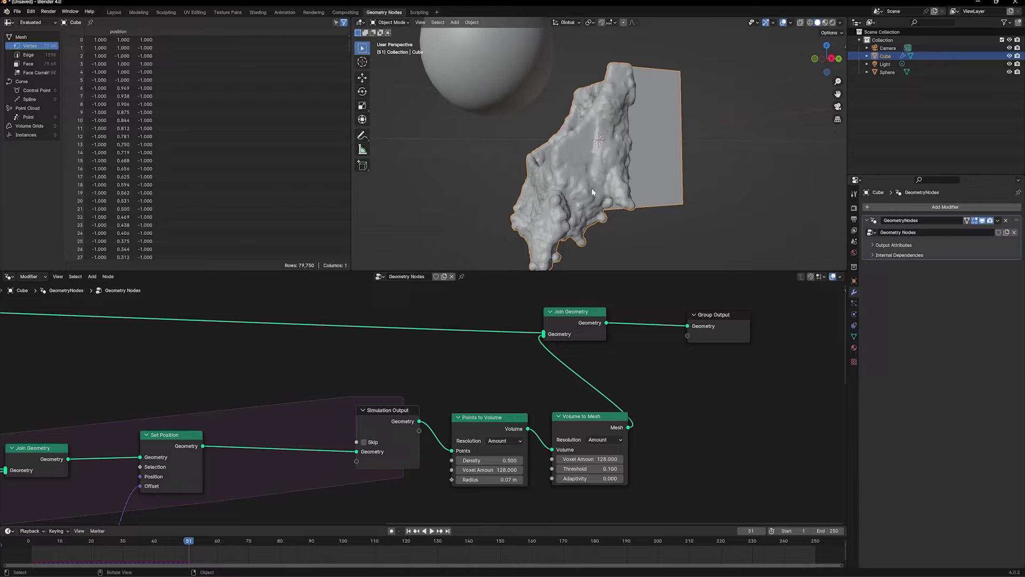
{"action": "middle_click_drag", "start_coordinate": [592, 188], "coordinate": [614, 199]}
Step: Move Join Geometry and Group Output farther along to make room, and shift Volume to Mesh closer to Points to Volume
{"action": "middle_click_drag", "start_coordinate": [621, 411], "coordinate": [539, 446]}
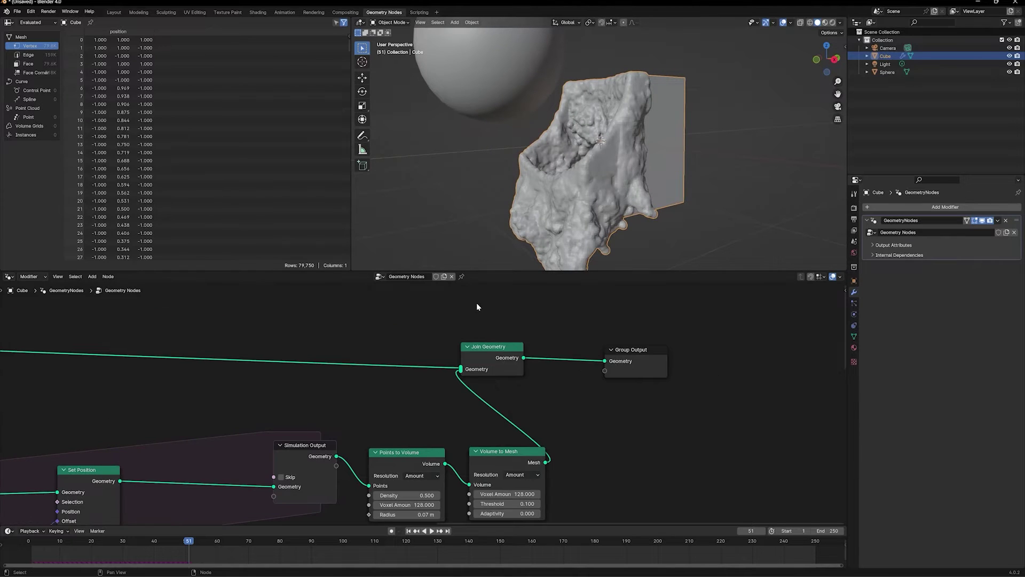
{"action": "left_click_drag", "start_coordinate": [479, 305], "coordinate": [681, 391]}
{"action": "left_click_drag", "start_coordinate": [495, 360], "coordinate": [694, 355]}
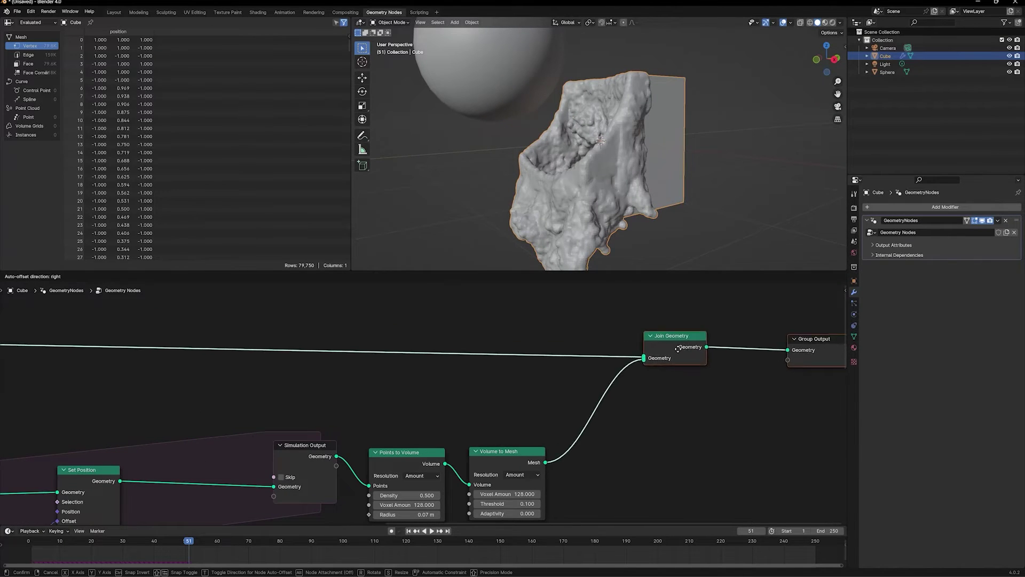
{"action": "left_click_drag", "start_coordinate": [678, 348], "coordinate": [678, 349]}
{"action": "scroll", "coordinate": [634, 434], "scroll_direction": "up", "scroll_amount": 2}
{"action": "mouse_move", "coordinate": [598, 179]}
{"action": "middle_mouse_down"}
{"action": "mouse_move", "coordinate": [653, 174]}
{"action": "mouse_move", "coordinate": [621, 165]}
{"action": "mouse_move", "coordinate": [582, 176]}
{"action": "middle_mouse_up"}
{"action": "scroll", "coordinate": [576, 458], "scroll_direction": "up", "scroll_amount": 2}
{"action": "middle_click_drag", "start_coordinate": [576, 460], "coordinate": [479, 414]}
{"action": "left_click_drag", "start_coordinate": [389, 408], "coordinate": [372, 382]}
Step: Insert a Set Shade Smooth node between Volume to Mesh and Join Geometry, cutting the old direct link
{"action": "scroll", "coordinate": [383, 402], "scroll_direction": "down", "scroll_amount": 2}
{"action": "key", "text": "shift+a"}
{"action": "type", "text": "s"}
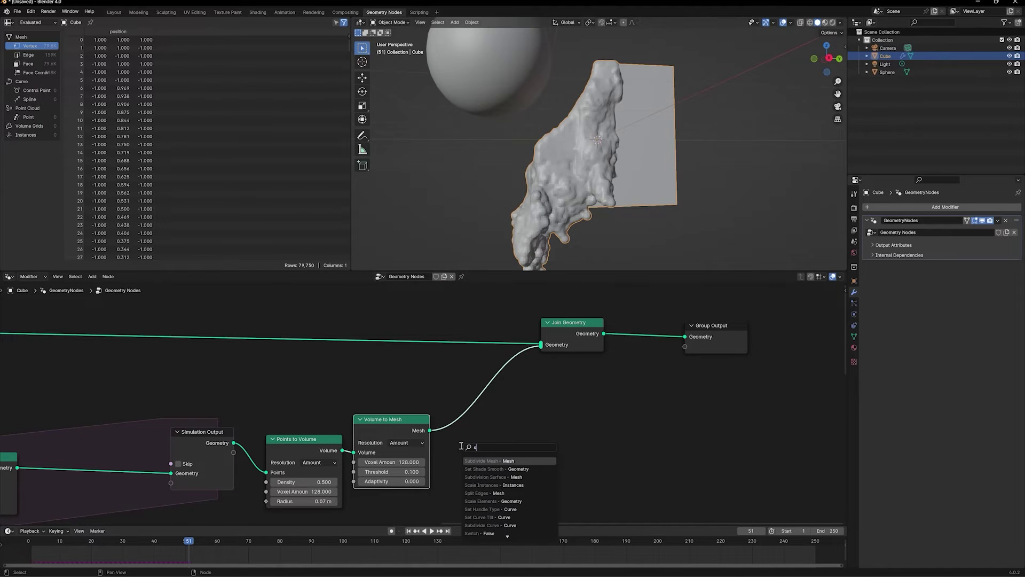
{"action": "type", "text": "et sha"}
{"action": "key", "text": "Return"}
{"action": "left_click", "coordinate": [473, 429]}
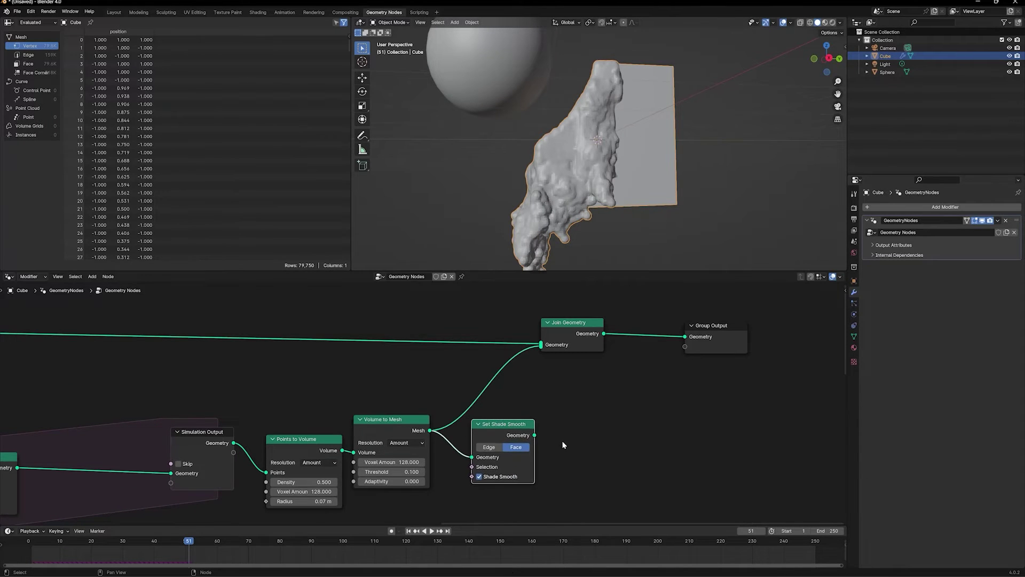
{"action": "left_click_drag", "start_coordinate": [535, 435], "coordinate": [541, 345]}
{"action": "right_click_drag", "start_coordinate": [500, 352], "coordinate": [512, 390], "text": "ctrl"}
{"action": "scroll", "coordinate": [586, 224], "scroll_direction": "up", "scroll_amount": 3}
{"action": "scroll", "coordinate": [582, 203], "scroll_direction": "down", "scroll_amount": 3}
Step: Examine the eroding mesh from the front and right orthographic views
{"action": "mouse_move", "coordinate": [595, 197]}
{"action": "middle_mouse_down"}
{"action": "mouse_move", "coordinate": [629, 202]}
{"action": "mouse_move", "coordinate": [614, 202]}
{"action": "middle_mouse_up"}
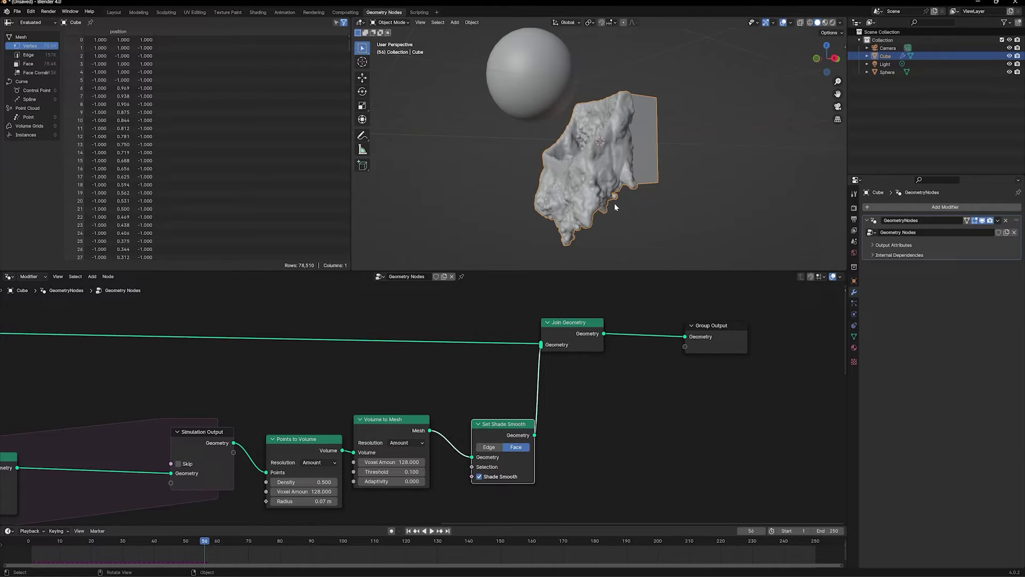
{"action": "key", "text": "KP_1"}
{"action": "key", "text": "KP_3"}
{"action": "key", "text": "KP_3"}
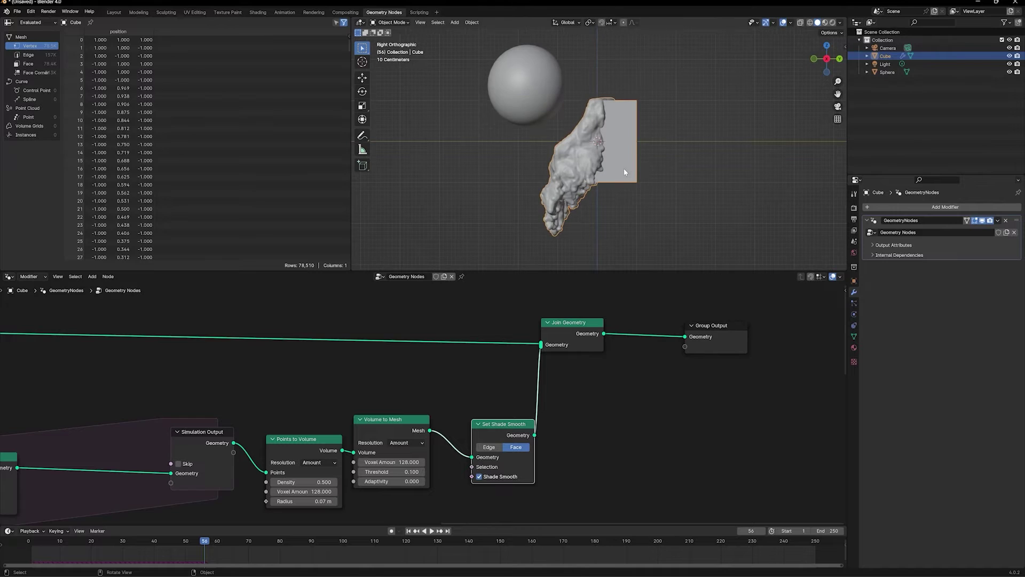
Step: Move the cube up 1 m along the Z axis
{"action": "key", "text": "g"}
{"action": "key", "text": "z"}
{"action": "key", "text": "1"}
{"action": "key", "text": "Return"}
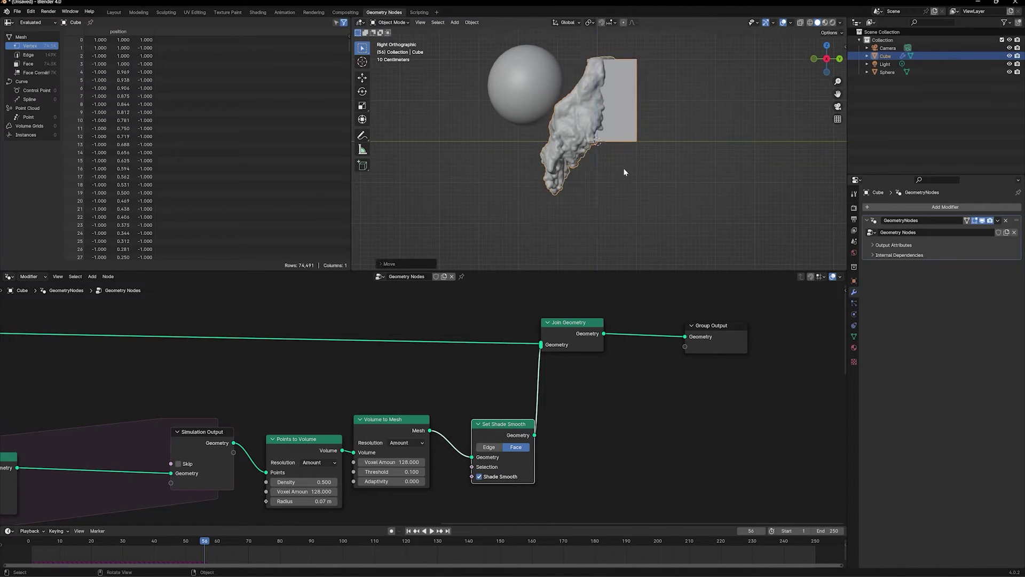
Step: Add a plane at the origin and scale it up into a floor beneath the cube
{"action": "key", "text": "shift+a"}
{"action": "mouse_move", "coordinate": [586, 158]}
{"action": "left_click", "coordinate": [623, 159]}
{"action": "middle_click_drag", "start_coordinate": [566, 160], "coordinate": [556, 181]}
{"action": "key", "text": "s"}
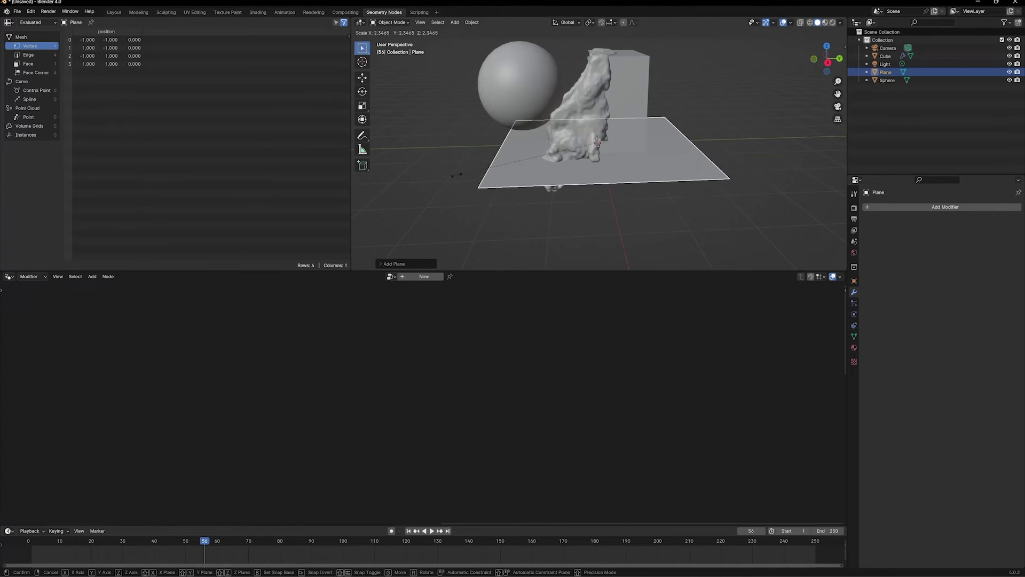
{"action": "left_click", "coordinate": [508, 191]}
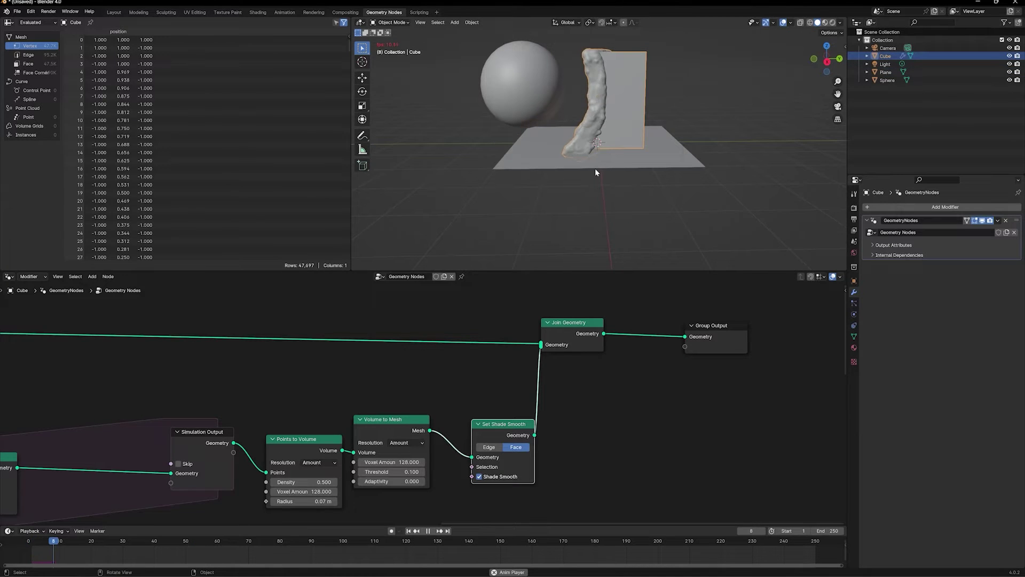
Step: Play the simulation and examine from several angles how the melting mesh meets the floor plane
{"action": "middle_click_drag", "start_coordinate": [595, 168], "coordinate": [592, 158]}
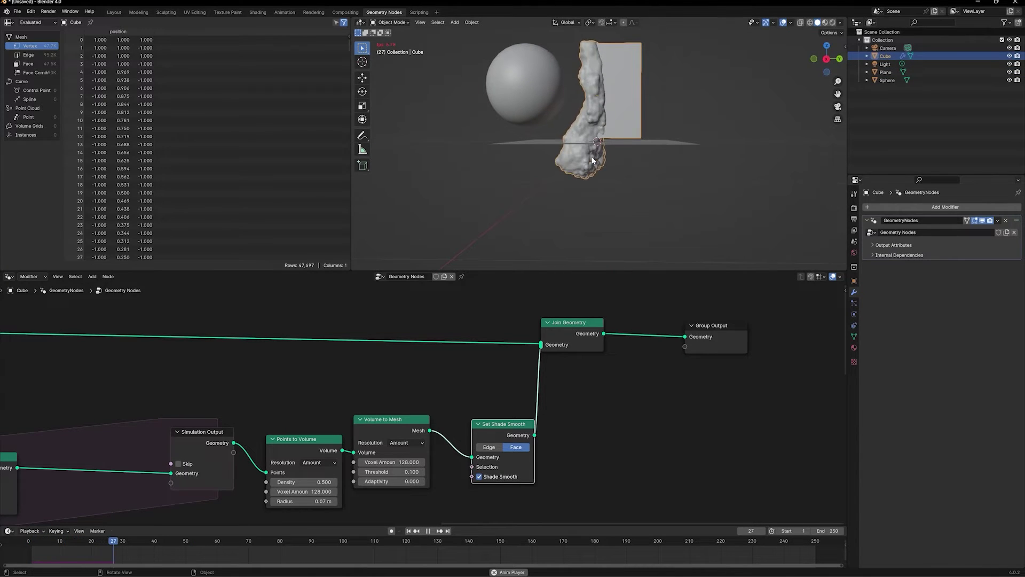
{"action": "key", "text": "space"}
{"action": "scroll", "coordinate": [635, 173], "scroll_direction": "up", "scroll_amount": 2}
{"action": "middle_click_drag", "start_coordinate": [634, 170], "coordinate": [637, 161]}
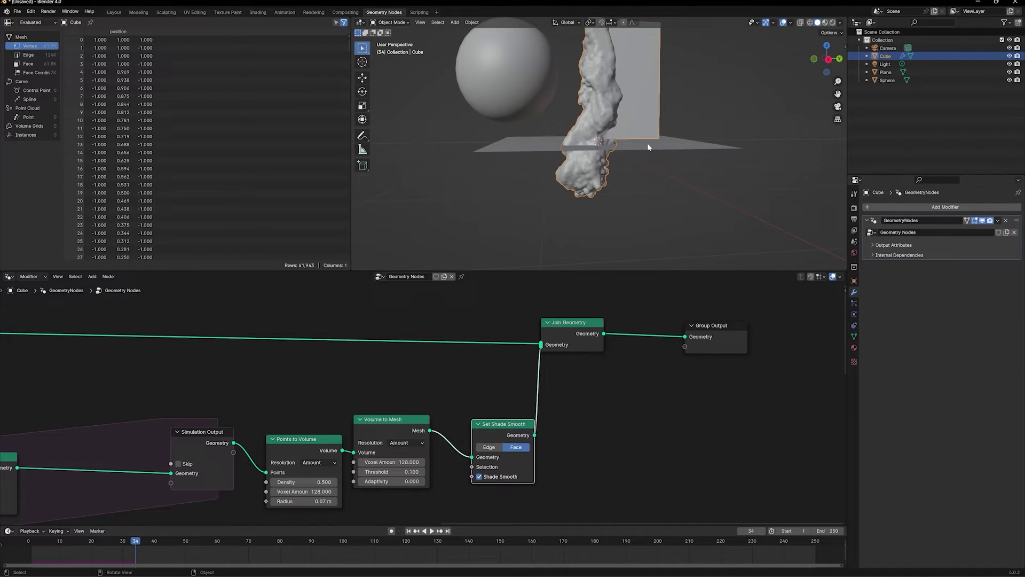
{"action": "left_click", "coordinate": [648, 147]}
{"action": "left_click", "coordinate": [599, 73]}
{"action": "middle_click_drag", "start_coordinate": [616, 145], "coordinate": [830, 266]}
Step: Add a Solidify modifier to the floor plane and set its thickness to 0.02 m
{"action": "left_click", "coordinate": [677, 156]}
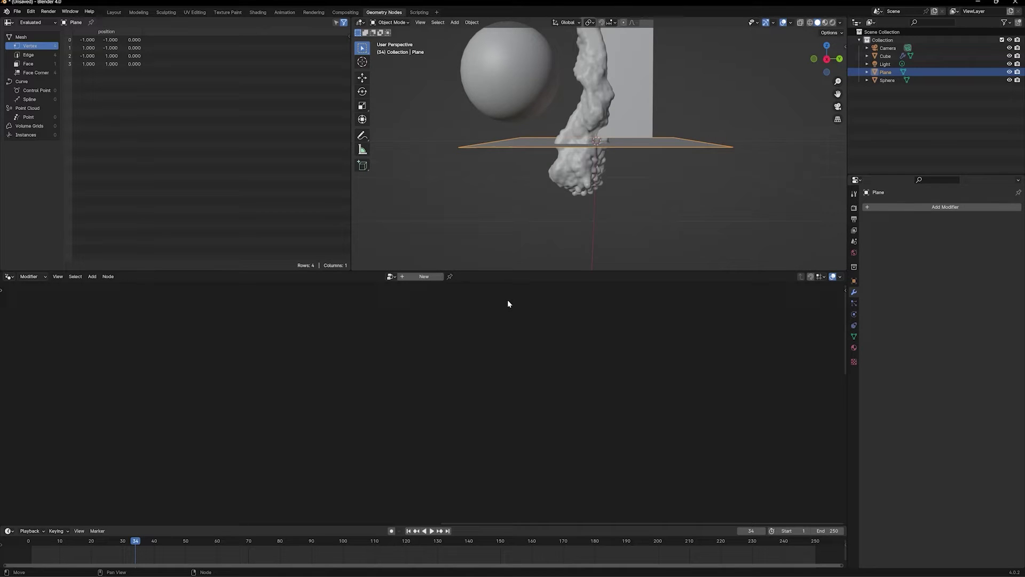
{"action": "left_click", "coordinate": [936, 207]}
{"action": "mouse_move", "coordinate": [923, 211]}
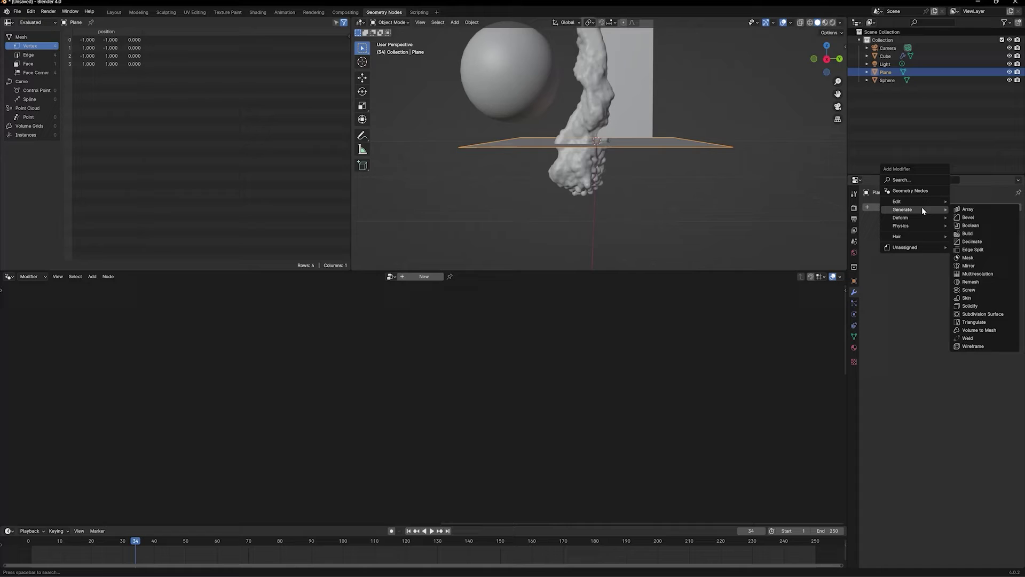
{"action": "left_click", "coordinate": [970, 307]}
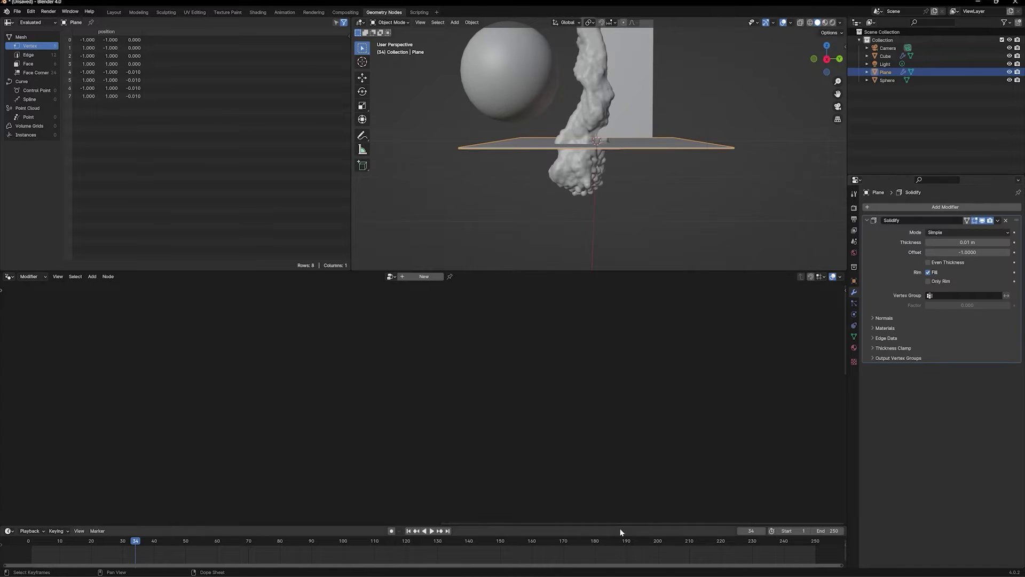
{"action": "left_click", "coordinate": [955, 243]}
{"action": "type", "text": "0.02"}
{"action": "key", "text": "Return"}
Step: Bring the plane into the cube's node tree as an Object Info node set to Relative, placed in the free space below the simulation zone
{"action": "middle_click_drag", "start_coordinate": [568, 196], "coordinate": [567, 181]}
{"action": "left_click", "coordinate": [579, 170]}
{"action": "scroll", "coordinate": [481, 352], "scroll_direction": "down", "scroll_amount": 3}
{"action": "middle_click_drag", "start_coordinate": [591, 478], "coordinate": [695, 369]}
{"action": "scroll", "coordinate": [758, 376], "scroll_direction": "down", "scroll_amount": 9}
{"action": "left_click", "coordinate": [883, 80]}
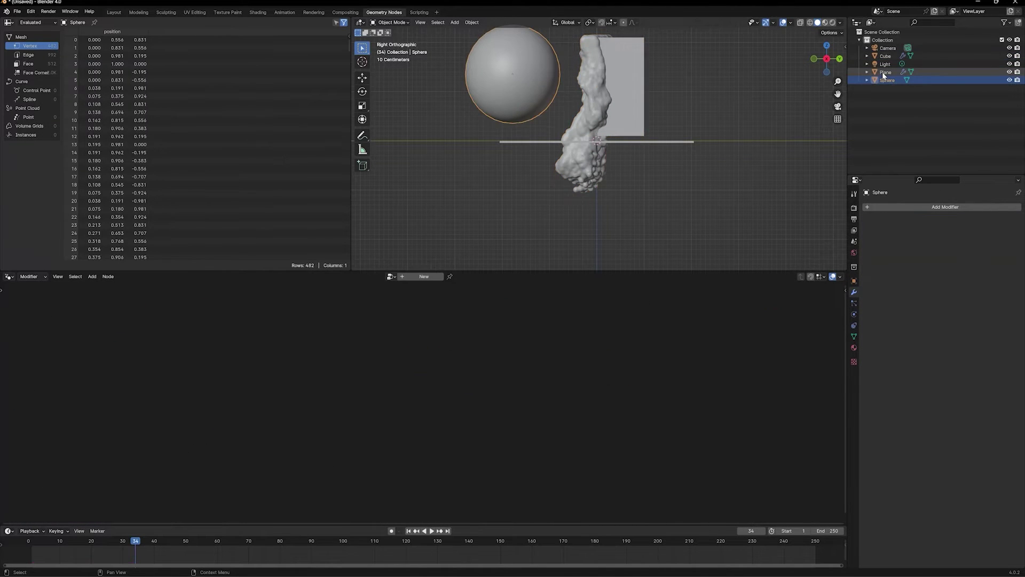
{"action": "left_click", "coordinate": [882, 72]}
{"action": "left_click", "coordinate": [884, 57]}
{"action": "left_click_drag", "start_coordinate": [885, 72], "coordinate": [385, 457]}
{"action": "scroll", "coordinate": [473, 464], "scroll_direction": "up", "scroll_amount": 2}
{"action": "middle_click_drag", "start_coordinate": [474, 464], "coordinate": [522, 386]}
{"action": "scroll", "coordinate": [412, 422], "scroll_direction": "up", "scroll_amount": 2}
{"action": "left_click", "coordinate": [438, 435]}
{"action": "left_click_drag", "start_coordinate": [438, 409], "coordinate": [355, 396]}
{"action": "scroll", "coordinate": [354, 396], "scroll_direction": "up", "scroll_amount": 1}
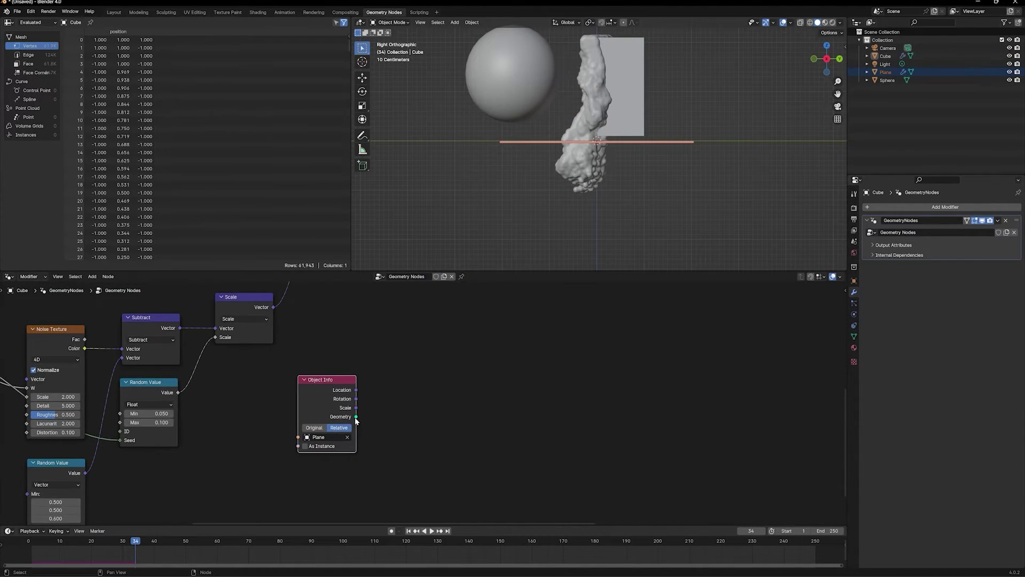
Step: Add a Raycast node beside the plane's Object Info, using the plane's geometry as its Target Geometry
{"action": "key", "text": "shift+a"}
{"action": "type", "text": "ray"}
{"action": "key", "text": "Return"}
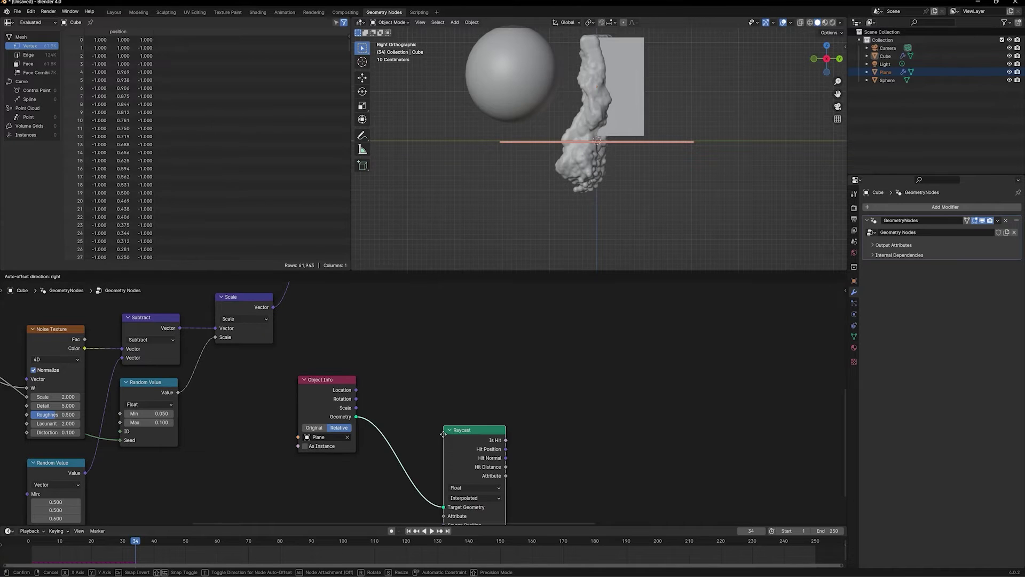
{"action": "left_click", "coordinate": [444, 364]}
{"action": "scroll", "coordinate": [577, 441], "scroll_direction": "down", "scroll_amount": 3}
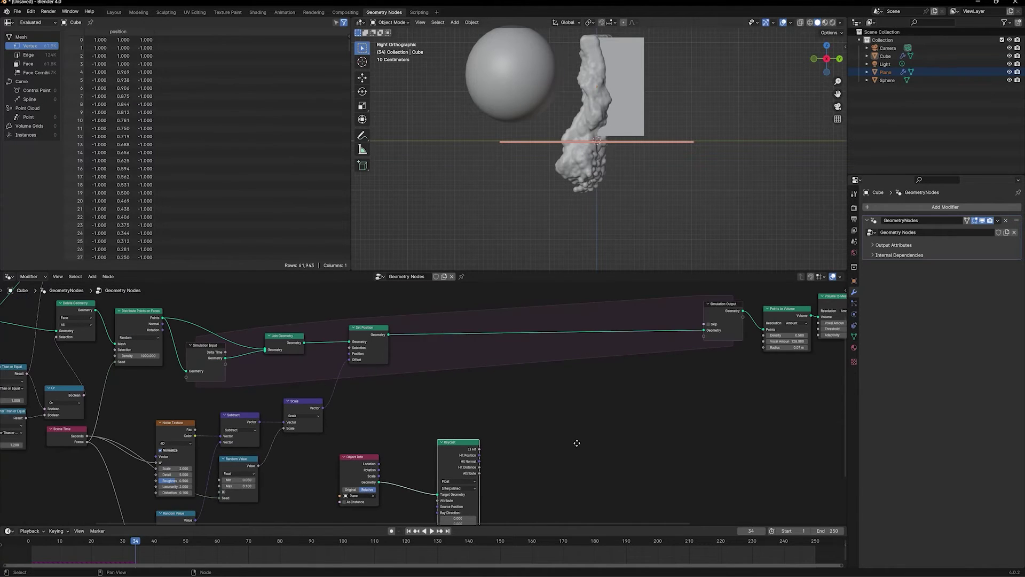
{"action": "scroll", "coordinate": [559, 415], "scroll_direction": "down", "scroll_amount": 2}
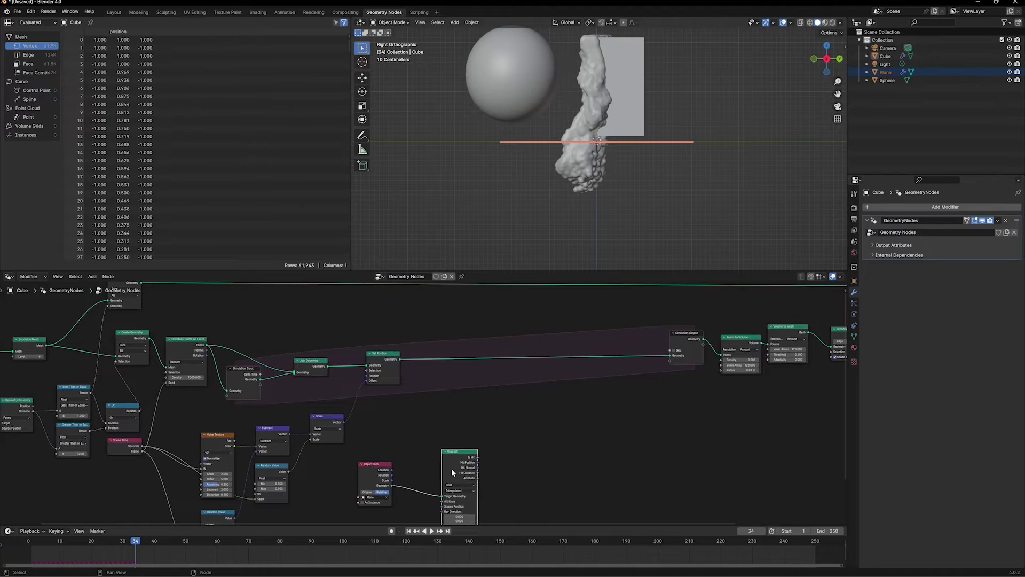
Step: Preview the Simulation Output geometry through a Viewer node, with the Raycast's Is Hit output as the displayed value
{"action": "scroll", "coordinate": [588, 155], "scroll_direction": "up", "scroll_amount": 3}
{"action": "middle_click_drag", "start_coordinate": [588, 171], "coordinate": [596, 152]}
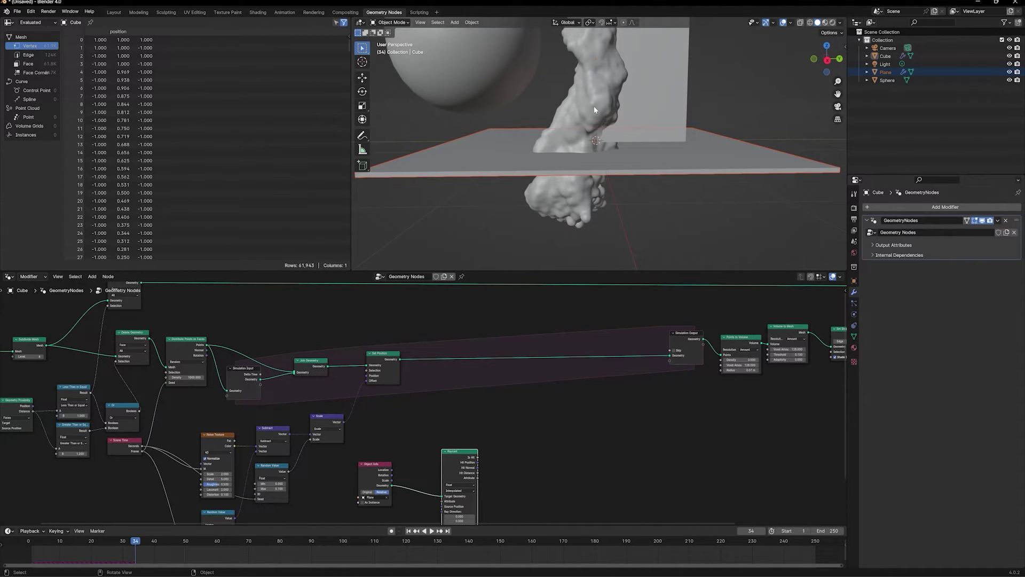
{"action": "scroll", "coordinate": [594, 106], "scroll_direction": "down", "scroll_amount": 5}
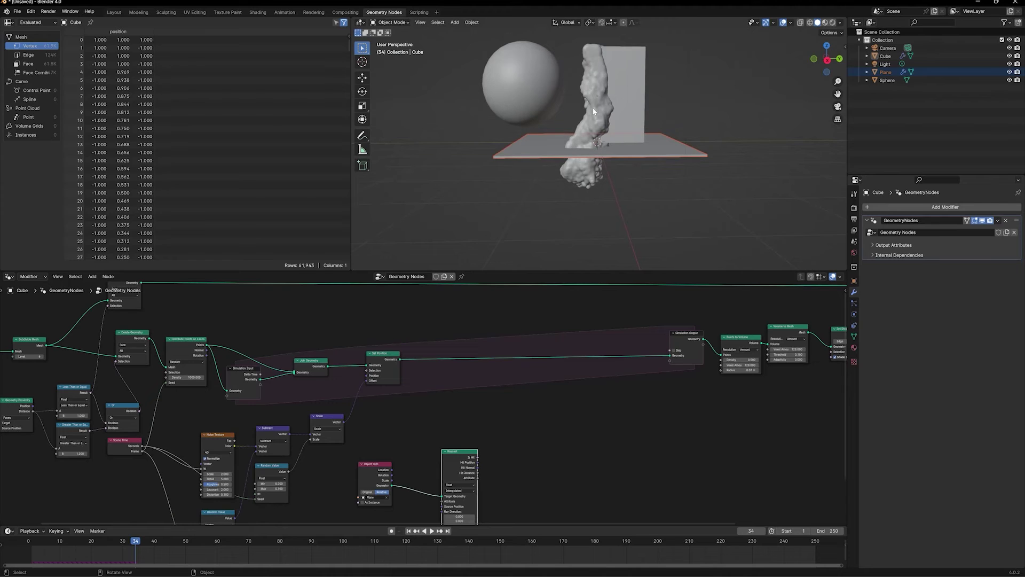
{"action": "scroll", "coordinate": [499, 442], "scroll_direction": "down", "scroll_amount": 2}
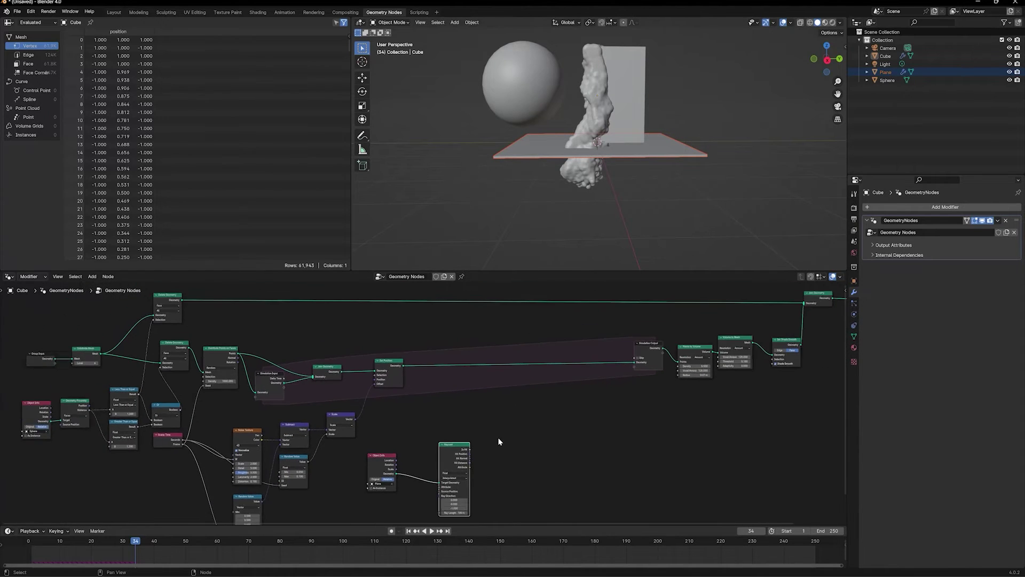
{"action": "left_click", "coordinate": [572, 362]}
{"action": "left_click_drag", "start_coordinate": [573, 361], "coordinate": [657, 431]}
{"action": "left_click", "coordinate": [552, 363], "text": "ctrl+shift"}
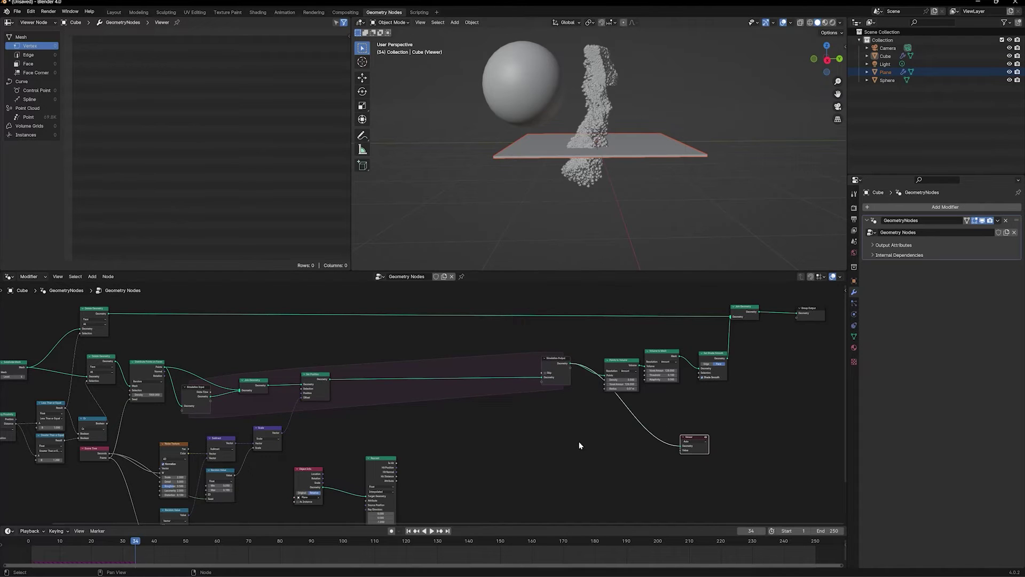
{"action": "scroll", "coordinate": [377, 387], "scroll_direction": "up", "scroll_amount": 1}
{"action": "left_click", "coordinate": [339, 465], "text": "ctrl+shift"}
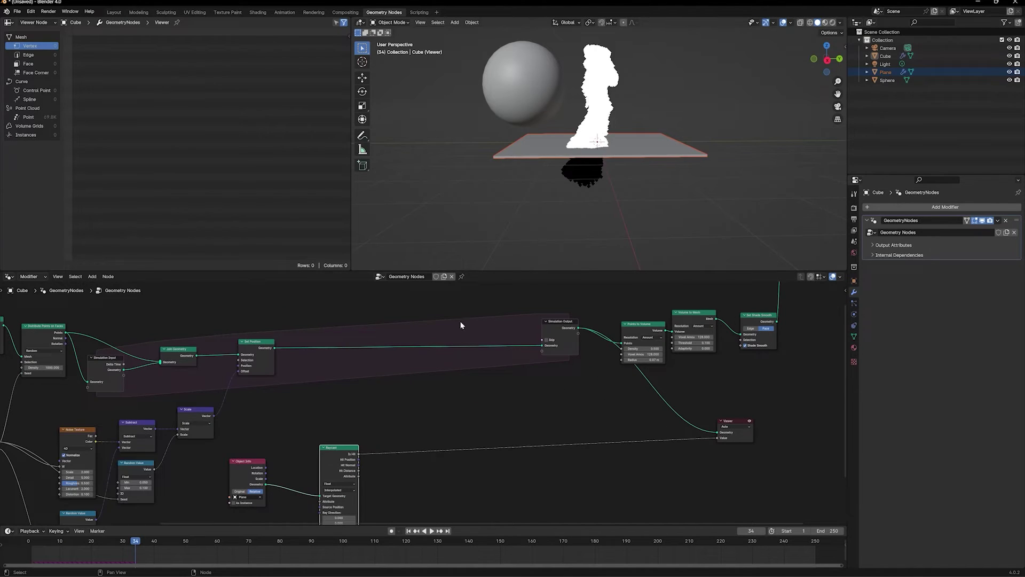
Step: Switch the Viewer's displayed value to the Raycast's Hit Distance
{"action": "left_click", "coordinate": [347, 462], "text": "ctrl+shift"}
{"action": "left_click", "coordinate": [347, 462], "text": "ctrl+shift"}
{"action": "left_click", "coordinate": [347, 462], "text": "ctrl+shift"}
Step: Examine the Hit Distance shading on the points near, above and below the plane
{"action": "scroll", "coordinate": [566, 145], "scroll_direction": "up", "scroll_amount": 4}
{"action": "middle_click_drag", "start_coordinate": [566, 146], "coordinate": [574, 129]}
{"action": "middle_click_drag", "start_coordinate": [708, 443], "coordinate": [743, 403]}
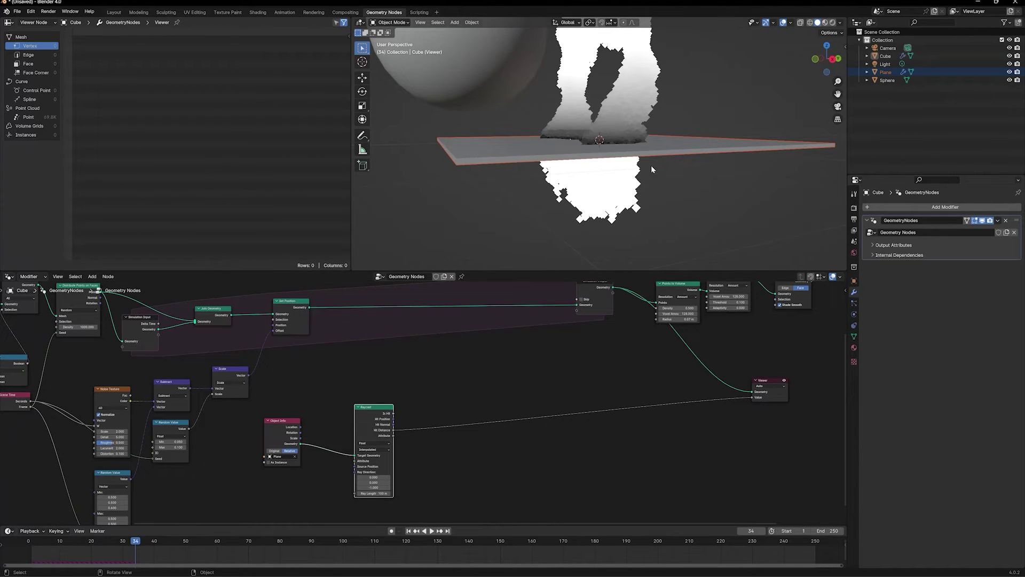
{"action": "mouse_move", "coordinate": [652, 165]}
{"action": "middle_mouse_down"}
{"action": "mouse_move", "coordinate": [642, 175]}
{"action": "mouse_move", "coordinate": [653, 179]}
{"action": "mouse_move", "coordinate": [632, 167]}
{"action": "middle_mouse_up"}
{"action": "scroll", "coordinate": [595, 160], "scroll_direction": "up", "scroll_amount": 3}
{"action": "scroll", "coordinate": [587, 173], "scroll_direction": "up", "scroll_amount": 2}
{"action": "scroll", "coordinate": [587, 175], "scroll_direction": "down", "scroll_amount": 8}
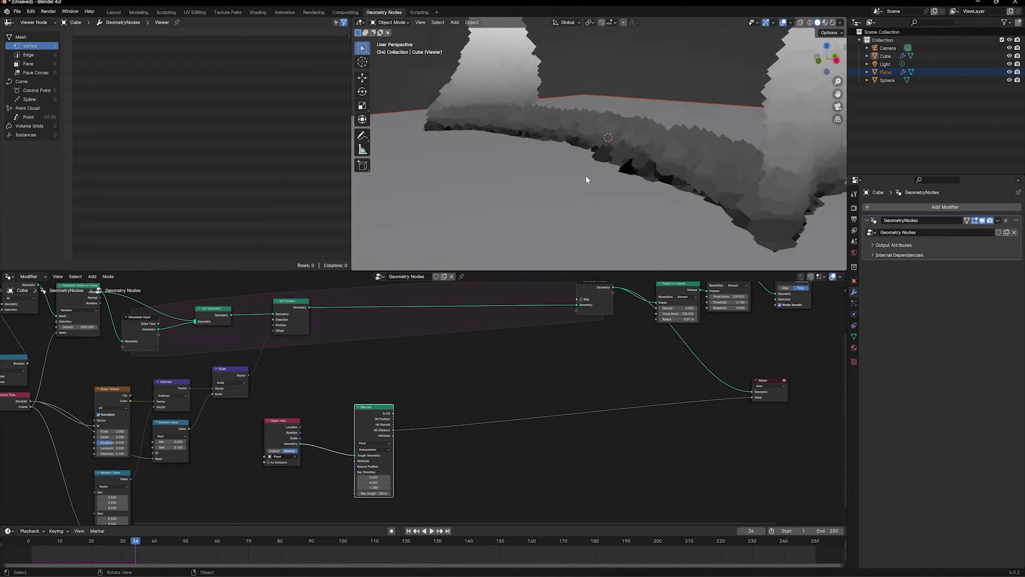
{"action": "middle_click_drag", "start_coordinate": [593, 179], "coordinate": [568, 177]}
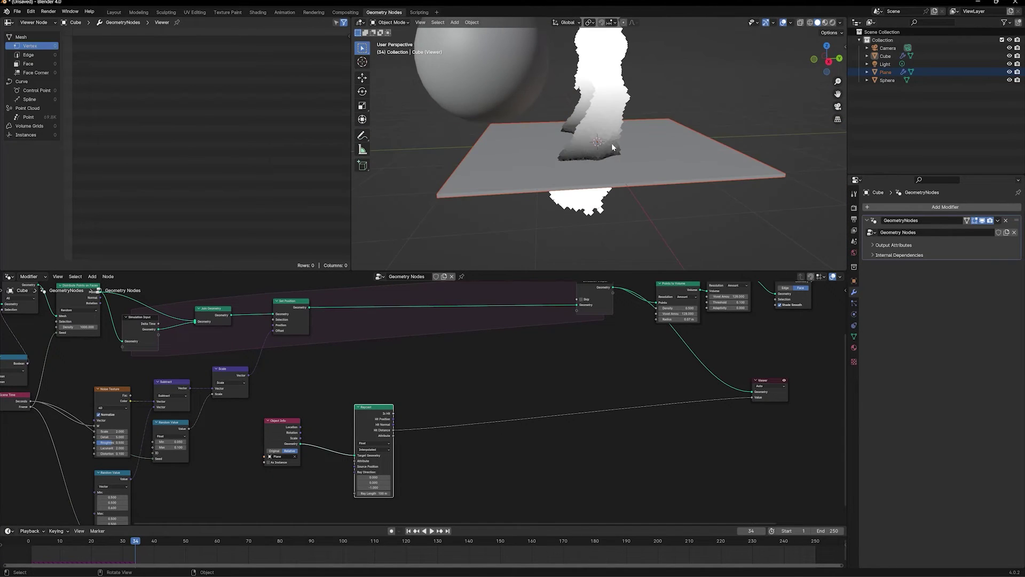
{"action": "scroll", "coordinate": [611, 144], "scroll_direction": "down", "scroll_amount": 2}
{"action": "middle_click_drag", "start_coordinate": [611, 142], "coordinate": [593, 144]}
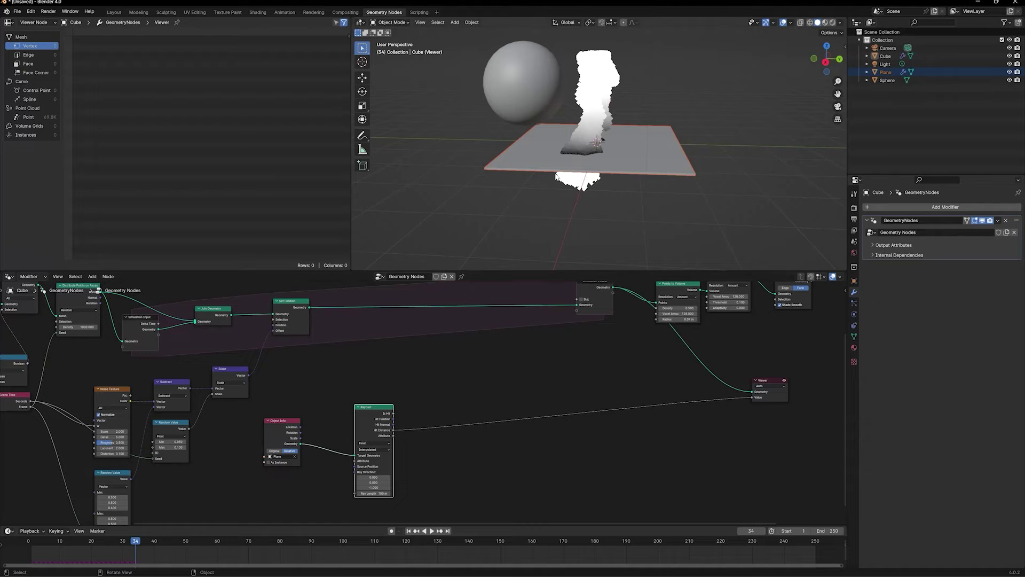
Step: Bring the Viewer node closer to the Raycast, and space the Raycast farther from the plane's Object Info
{"action": "left_click_drag", "start_coordinate": [775, 381], "coordinate": [660, 404]}
{"action": "scroll", "coordinate": [427, 406], "scroll_direction": "up", "scroll_amount": 1}
{"action": "scroll", "coordinate": [426, 461], "scroll_direction": "up", "scroll_amount": 4}
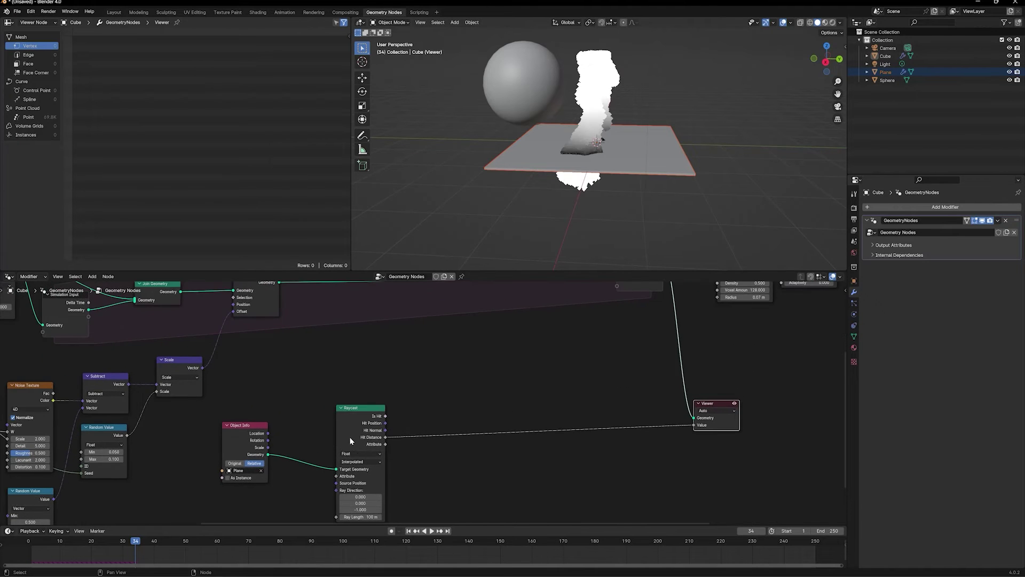
{"action": "scroll", "coordinate": [405, 411], "scroll_direction": "down", "scroll_amount": 3}
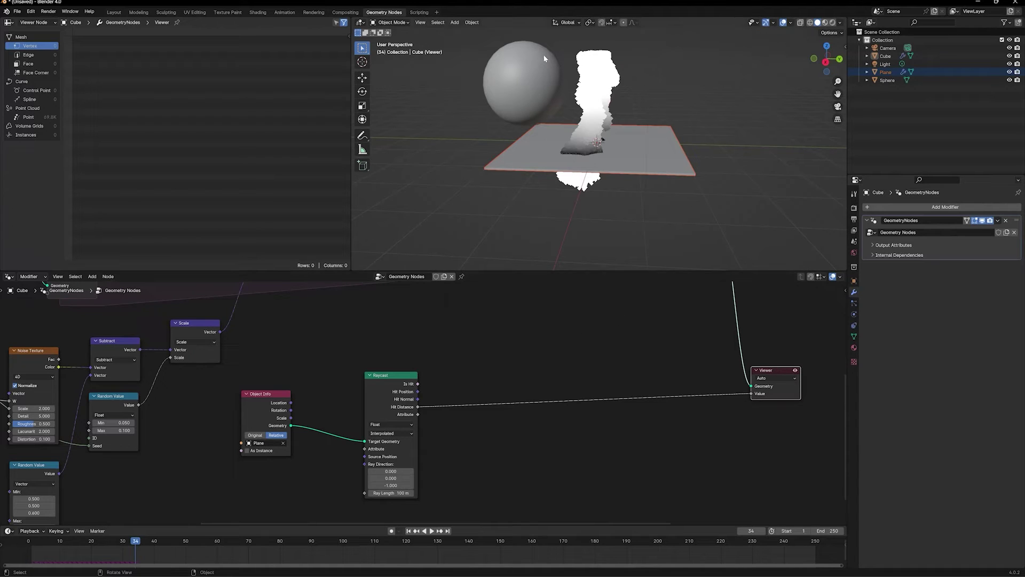
{"action": "middle_click_drag", "start_coordinate": [550, 348], "coordinate": [465, 402]}
{"action": "left_click_drag", "start_coordinate": [465, 402], "coordinate": [495, 401]}
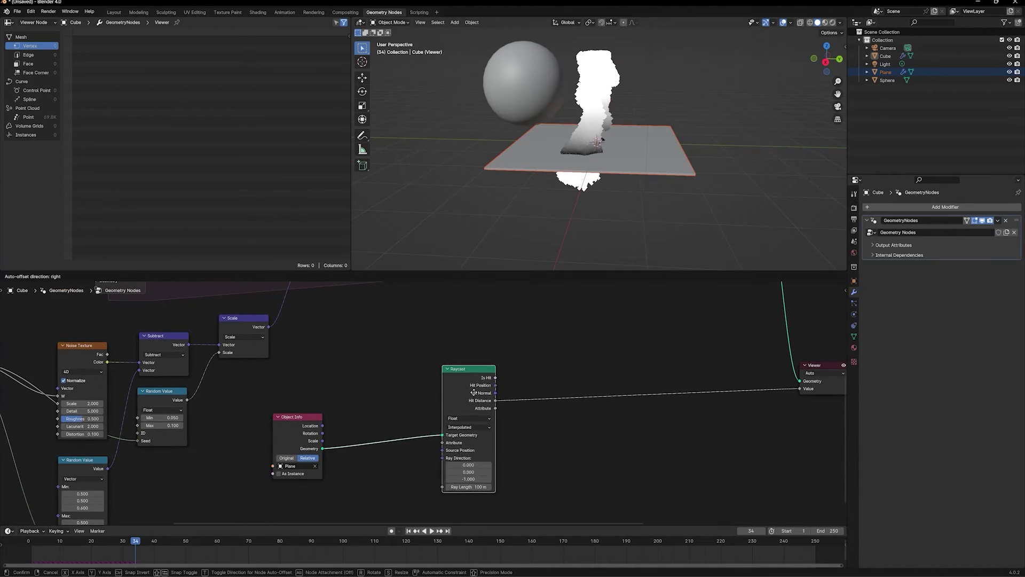
{"action": "scroll", "coordinate": [551, 169], "scroll_direction": "up", "scroll_amount": 5}
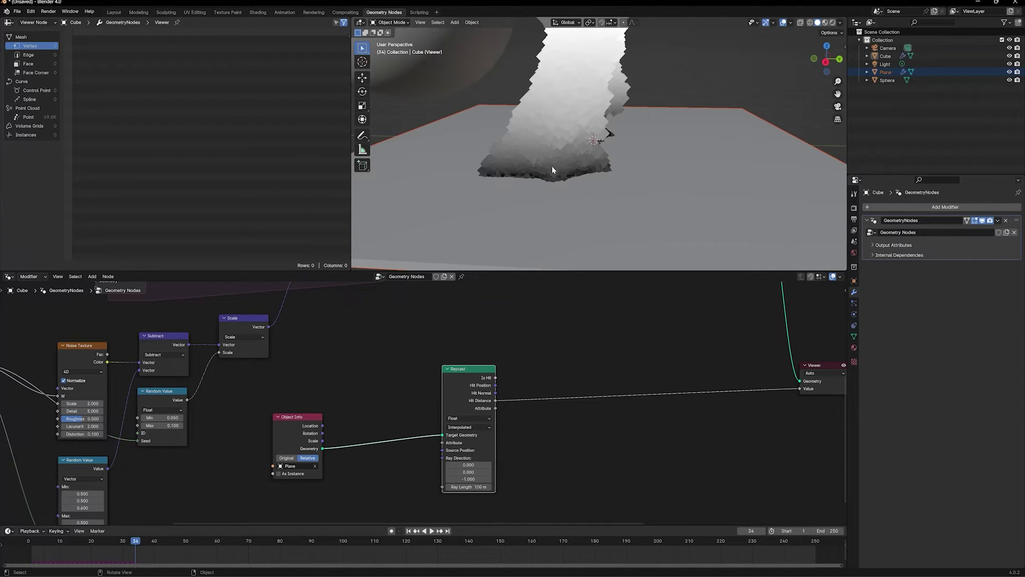
Step: Add a Position node and connect it to the Raycast's Source Position
{"action": "scroll", "coordinate": [460, 347], "scroll_direction": "down", "scroll_amount": 2}
{"action": "key", "text": "shift+a"}
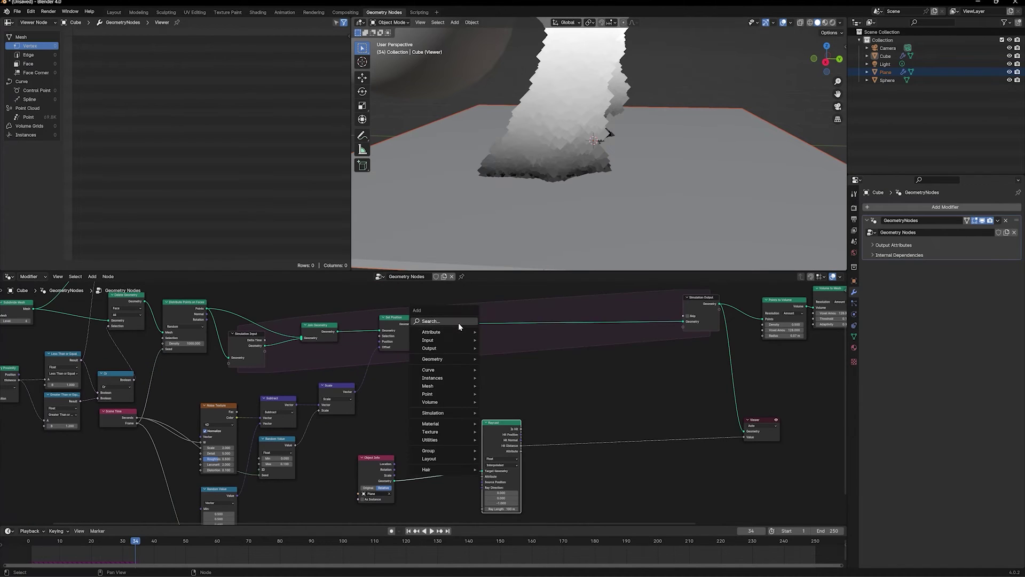
{"action": "type", "text": "posp"}
{"action": "key", "text": "BackSpace"}
{"action": "key", "text": "BackSpace"}
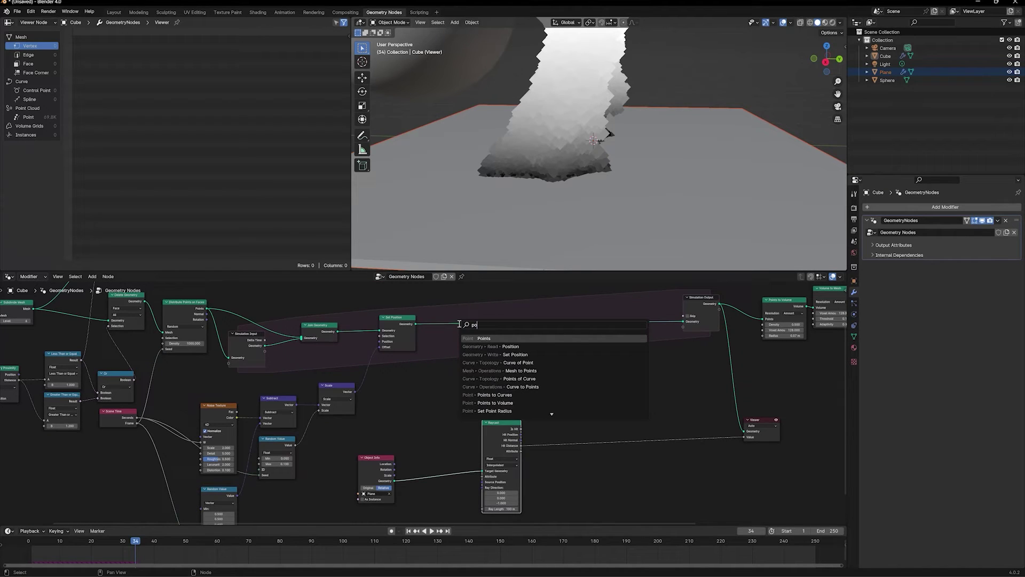
{"action": "key", "text": "Down"}
{"action": "key", "text": "Return"}
{"action": "left_click", "coordinate": [394, 397]}
{"action": "scroll", "coordinate": [421, 406], "scroll_direction": "up", "scroll_amount": 3}
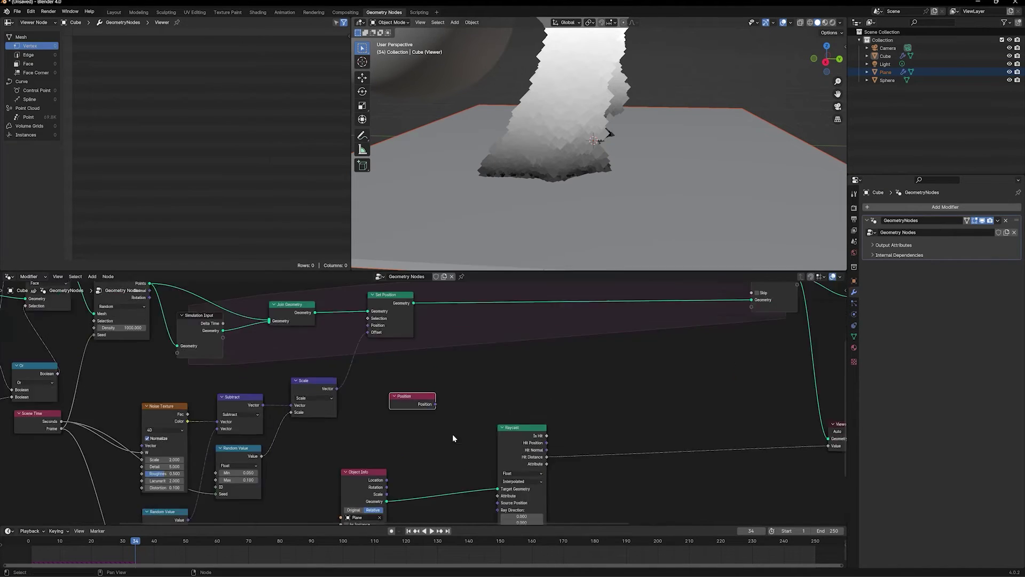
{"action": "middle_click_drag", "start_coordinate": [453, 435], "coordinate": [453, 379]}
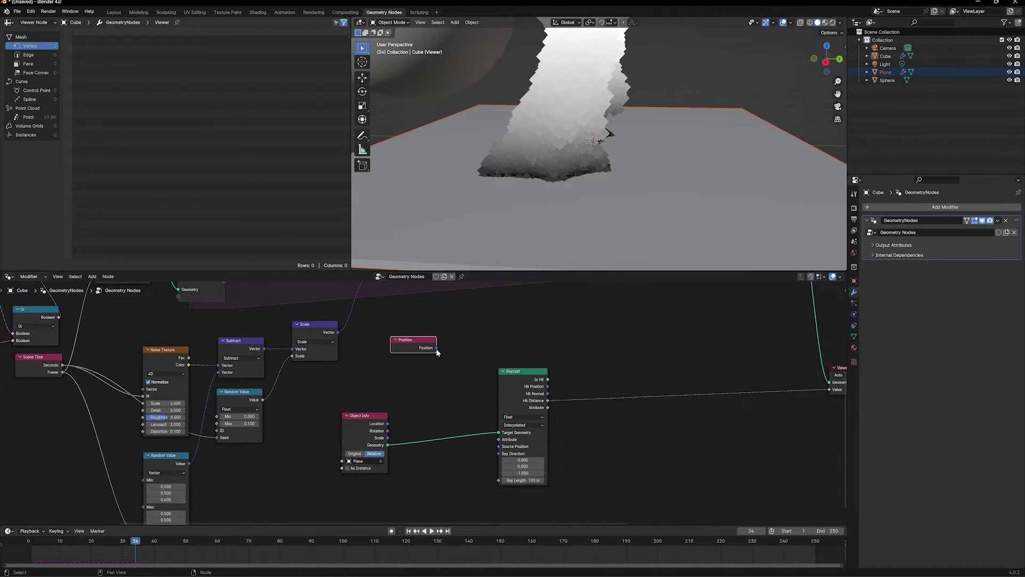
{"action": "left_click_drag", "start_coordinate": [436, 348], "coordinate": [498, 446]}
Step: Add a vector Length node fed by Position and connect its value to the Raycast's Ray Length
{"action": "scroll", "coordinate": [616, 434], "scroll_direction": "down", "scroll_amount": 2}
{"action": "key", "text": "shift+a"}
{"action": "type", "text": "le"}
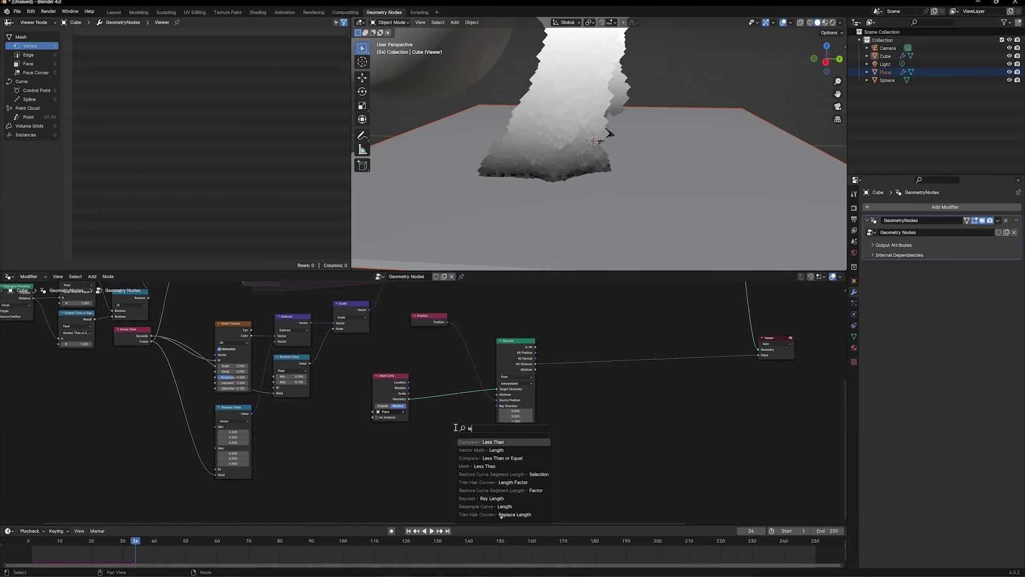
{"action": "type", "text": "n"}
{"action": "key", "text": "Return"}
{"action": "scroll", "coordinate": [429, 403], "scroll_direction": "up", "scroll_amount": 2}
{"action": "left_click", "coordinate": [428, 455]}
{"action": "left_click_drag", "start_coordinate": [477, 463], "coordinate": [524, 436]}
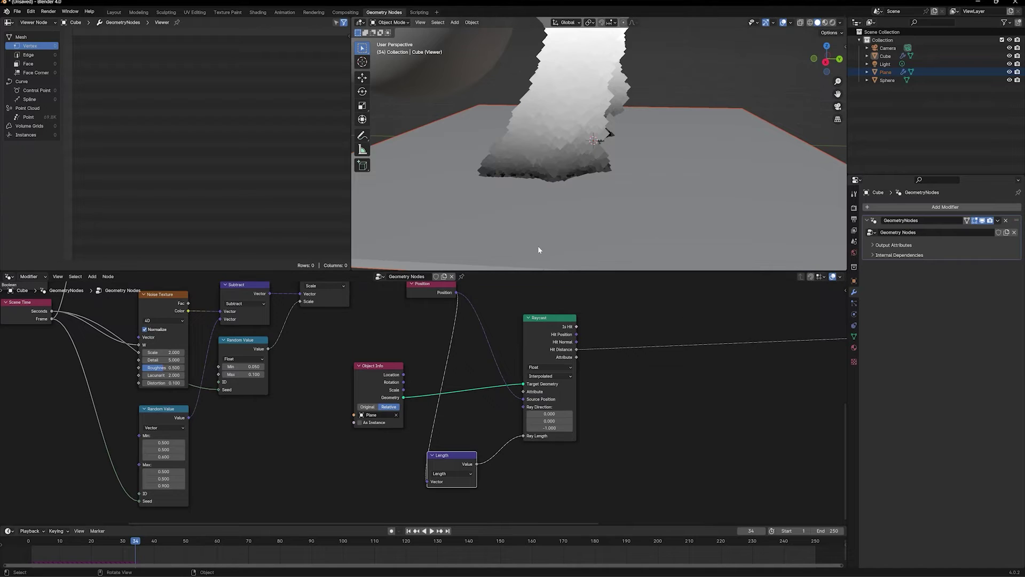
{"action": "middle_click_drag", "start_coordinate": [537, 246], "coordinate": [537, 166]}
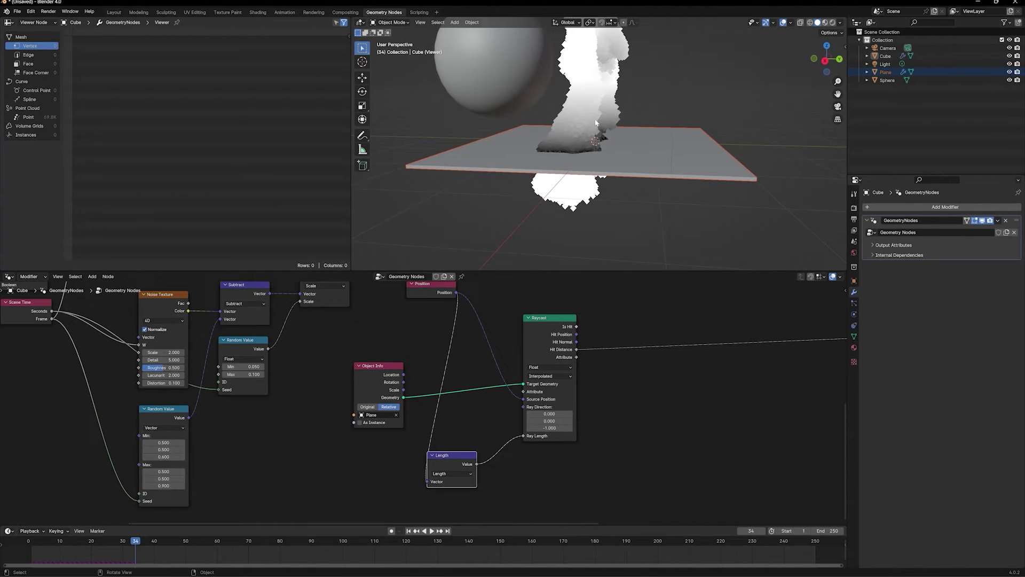
{"action": "middle_click_drag", "start_coordinate": [593, 114], "coordinate": [603, 114]}
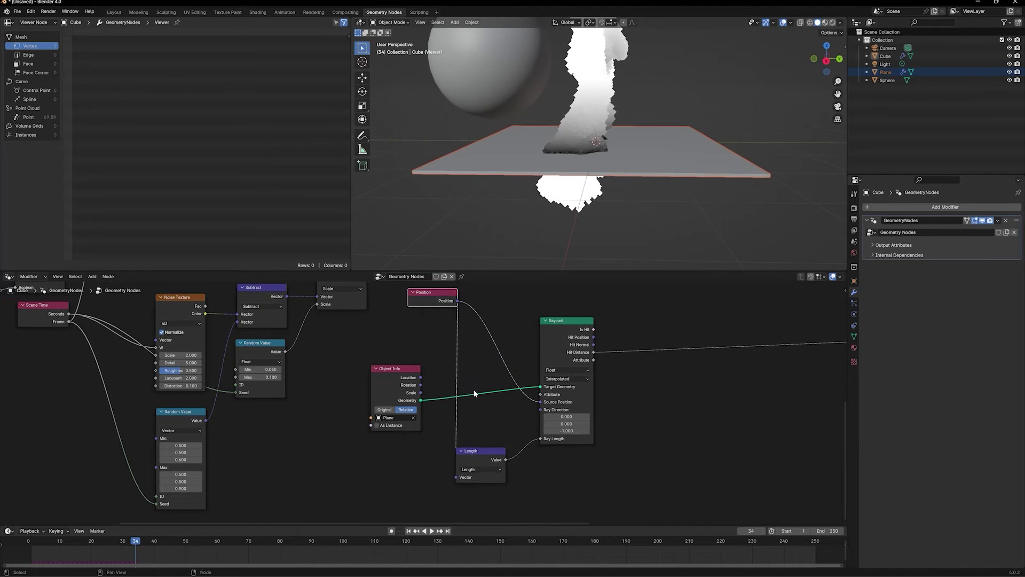
{"action": "scroll", "coordinate": [481, 395], "scroll_direction": "down", "scroll_amount": 2}
{"action": "scroll", "coordinate": [630, 431], "scroll_direction": "up", "scroll_amount": 4}
{"action": "scroll", "coordinate": [607, 390], "scroll_direction": "up", "scroll_amount": 2}
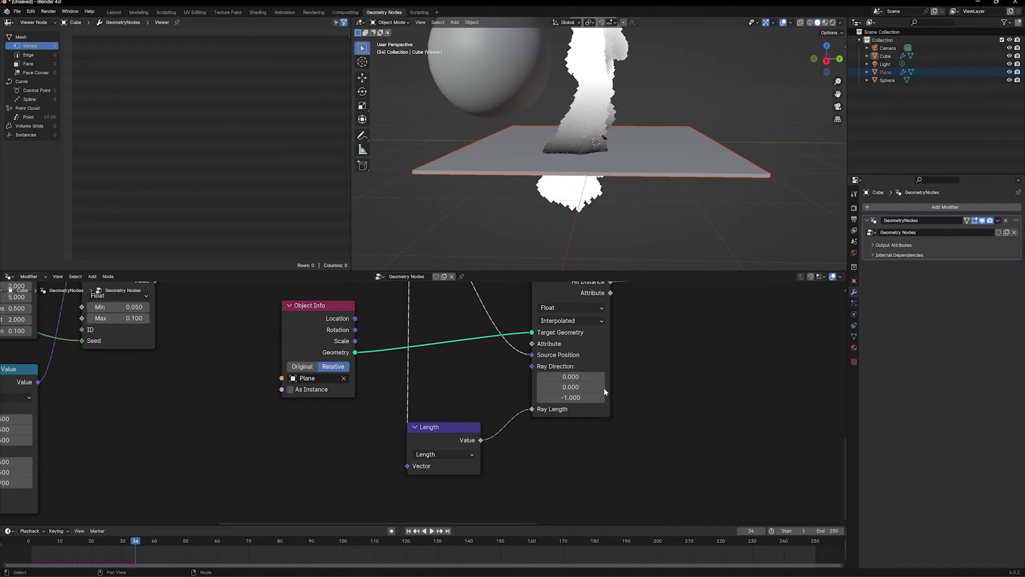
Step: Add a Vector Rotate node fed by the Position node, below the Length node
{"action": "scroll", "coordinate": [604, 388], "scroll_direction": "down", "scroll_amount": 4}
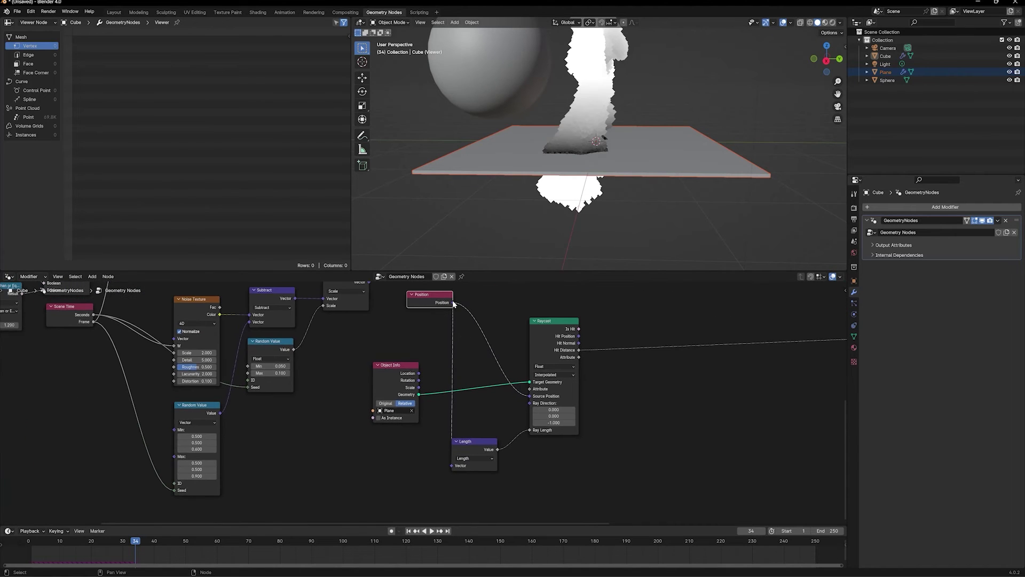
{"action": "left_click_drag", "start_coordinate": [453, 303], "coordinate": [399, 481]}
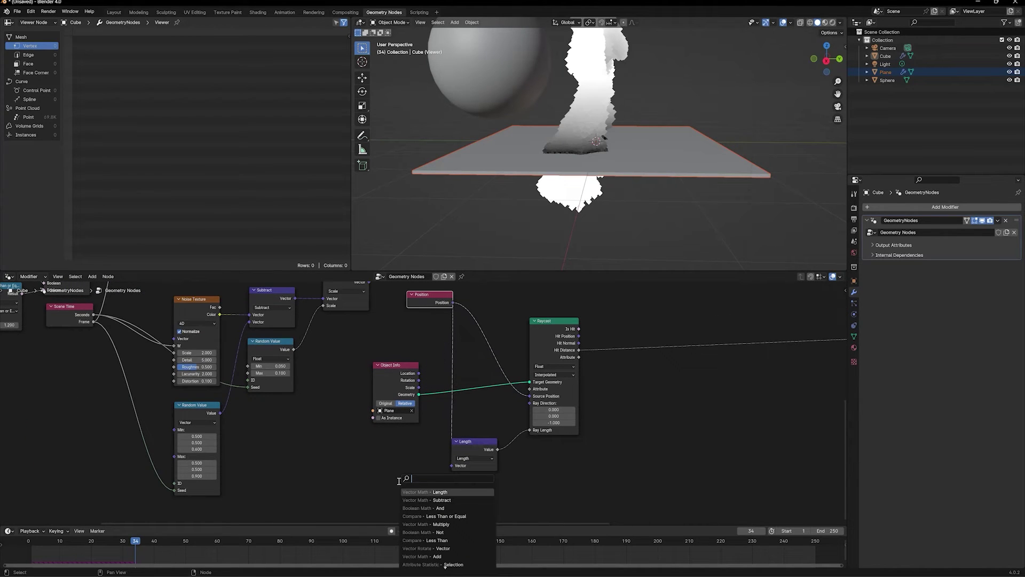
{"action": "type", "text": "ve"}
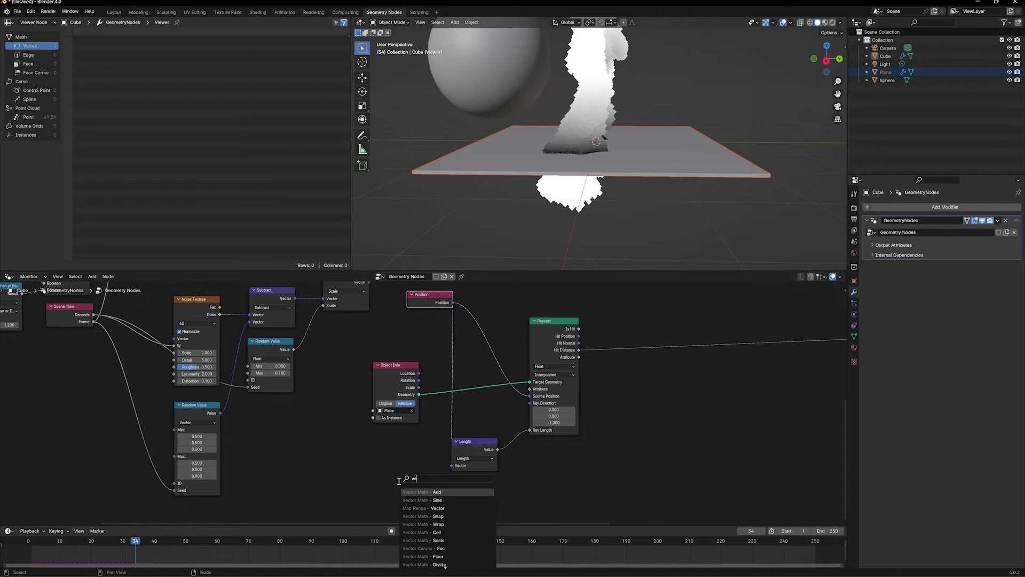
{"action": "type", "text": "ctor ro"}
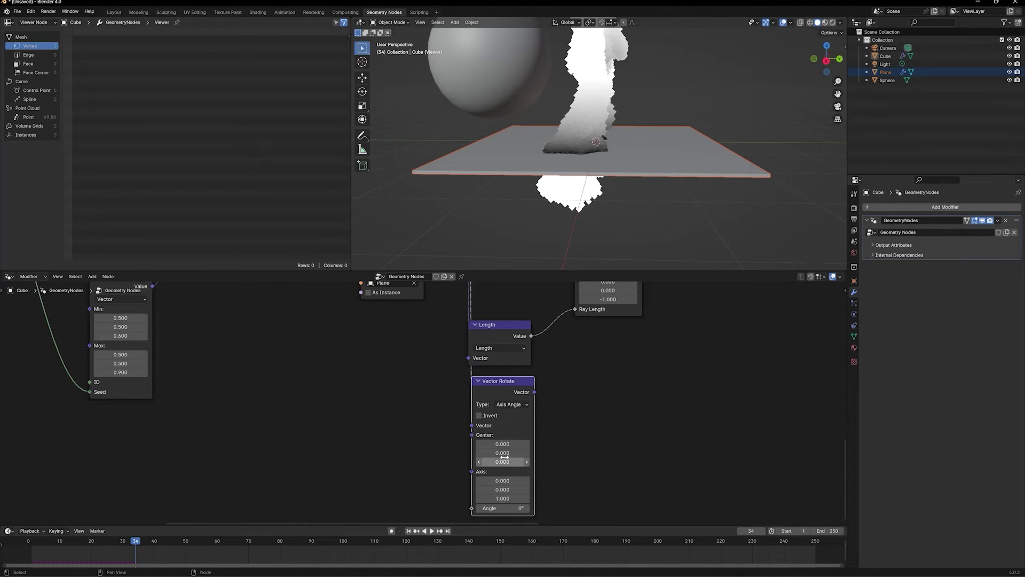
Step: Set the Vector Rotate's Center Y to 10, its Axis to 1, 1, 0 and its Angle to 90°
{"action": "left_click", "coordinate": [505, 453]}
{"action": "type", "text": "1220"}
{"action": "key", "text": "BackSpace"}
{"action": "key", "text": "BackSpace"}
{"action": "key", "text": "BackSpace"}
{"action": "type", "text": "0"}
{"action": "key", "text": "Return"}
{"action": "type", "text": "1.000"}
{"action": "type", "text": "1.000"}
{"action": "left_click", "coordinate": [510, 496]}
{"action": "type", "text": "0"}
{"action": "key", "text": "Return"}
{"action": "left_click", "coordinate": [502, 507]}
{"action": "type", "text": "90"}
{"action": "key", "text": "Return"}
Step: Connect the Vector Rotate's output to the Raycast's Ray Direction
{"action": "middle_click_drag", "start_coordinate": [569, 484], "coordinate": [541, 458]}
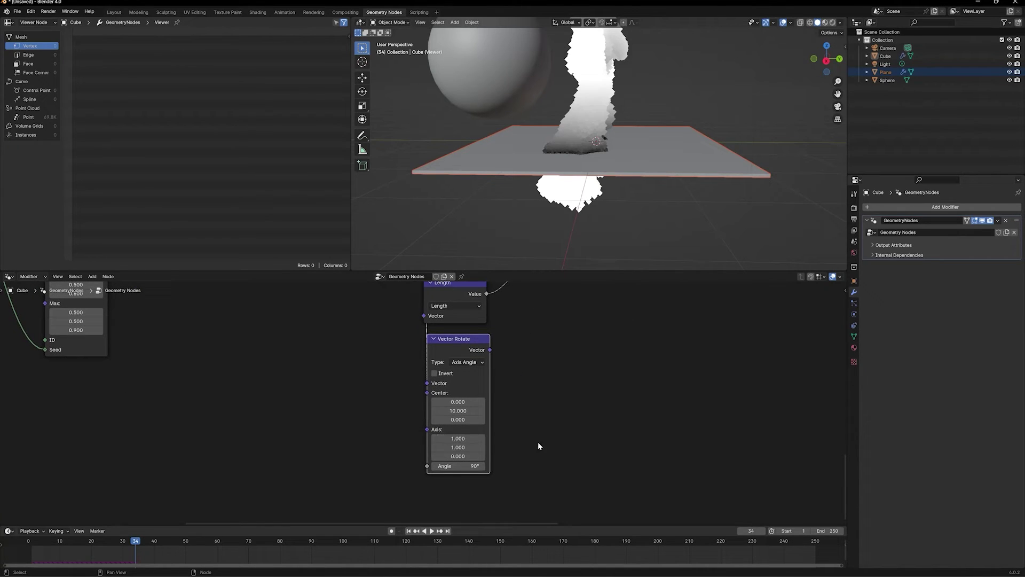
{"action": "middle_click_drag", "start_coordinate": [588, 398], "coordinate": [514, 444]}
{"action": "scroll", "coordinate": [514, 444], "scroll_direction": "up", "scroll_amount": 1}
{"action": "scroll", "coordinate": [508, 420], "scroll_direction": "down", "scroll_amount": 2}
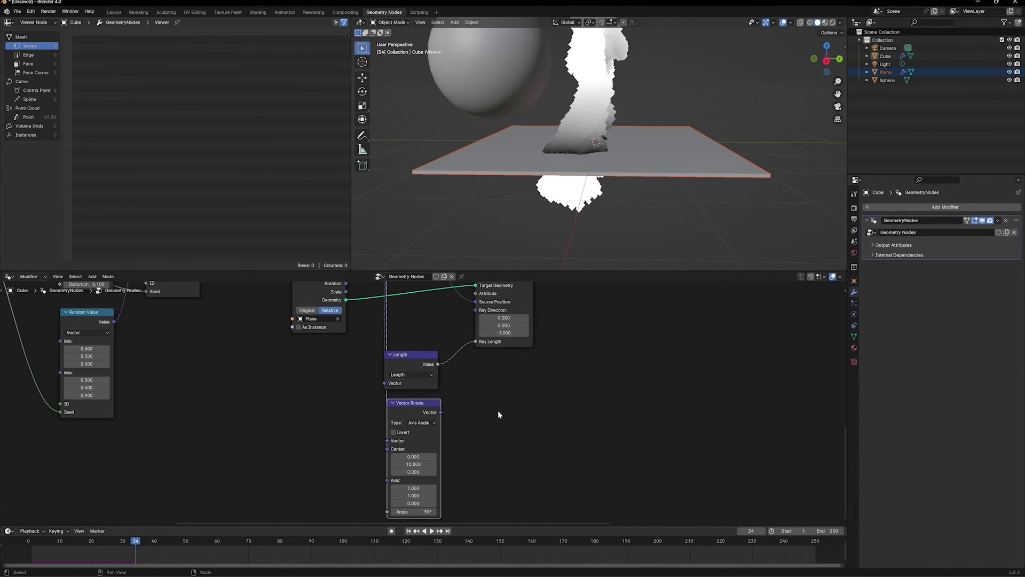
{"action": "middle_click_drag", "start_coordinate": [495, 404], "coordinate": [500, 429]}
{"action": "middle_click_drag", "start_coordinate": [588, 179], "coordinate": [628, 195]}
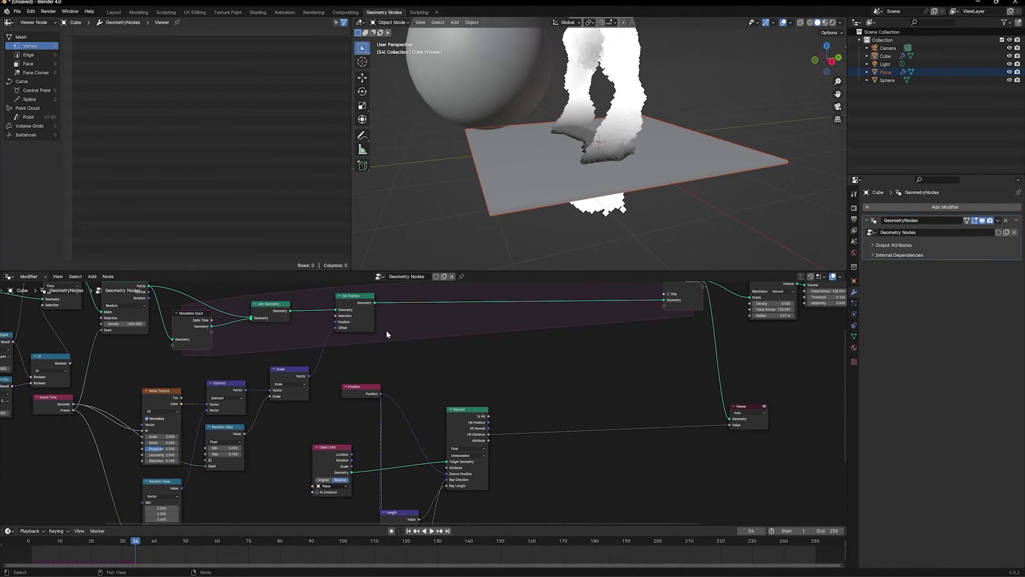
Step: Duplicate the Set Position node and insert the copy just before the Simulation Output
{"action": "left_click", "coordinate": [364, 303]}
{"action": "key", "text": "shift+d"}
{"action": "left_click", "coordinate": [617, 321]}
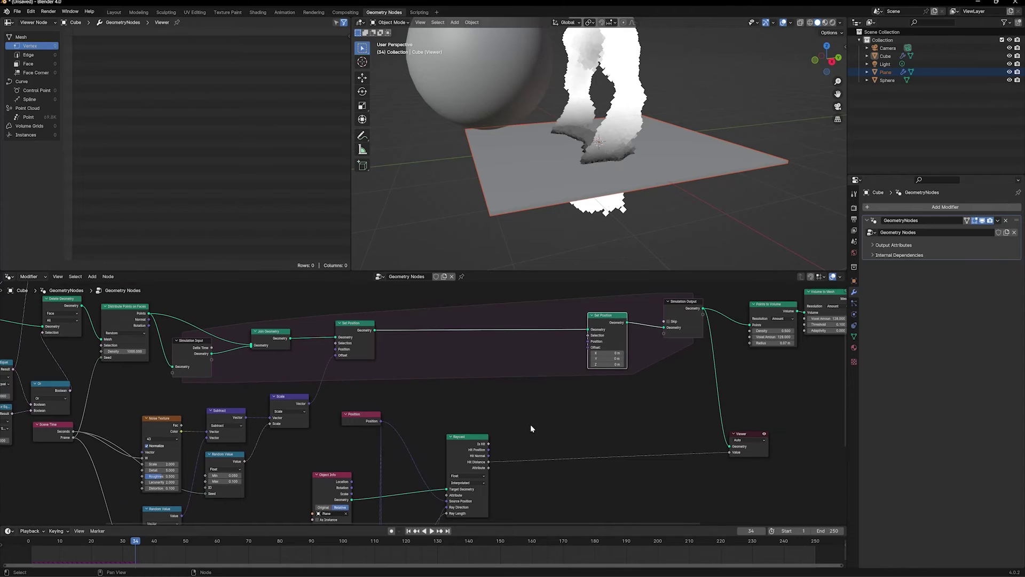
Step: Add a Less Than or Equal comparison on the Raycast's Hit Distance with B set to 0.1
{"action": "middle_click_drag", "start_coordinate": [529, 424], "coordinate": [541, 382]}
{"action": "scroll", "coordinate": [540, 383], "scroll_direction": "up", "scroll_amount": 4}
{"action": "left_click_drag", "start_coordinate": [531, 426], "coordinate": [576, 383]}
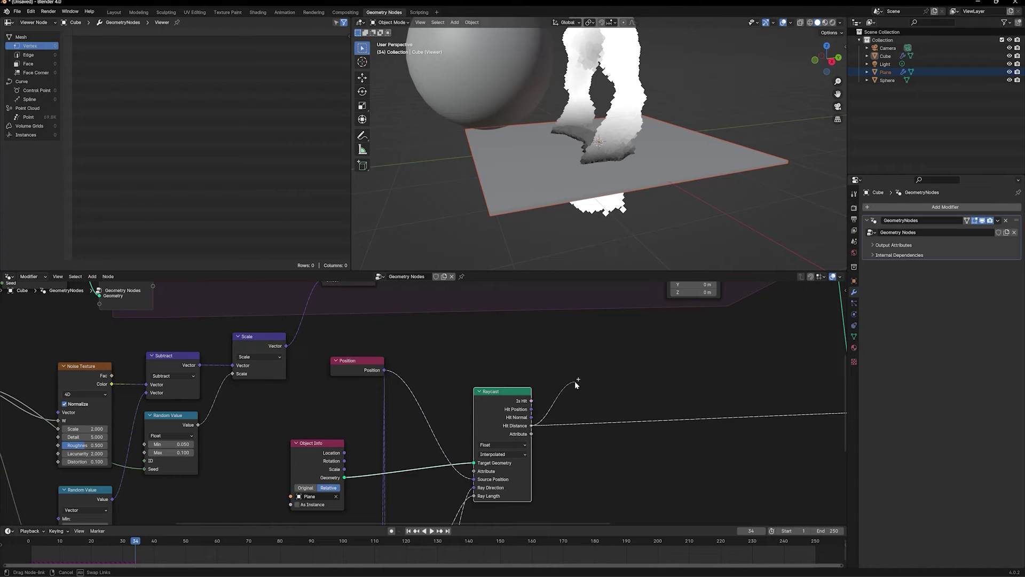
{"action": "left_click_drag", "start_coordinate": [576, 382], "coordinate": [577, 383]}
{"action": "type", "text": "less"}
{"action": "key", "text": "Return"}
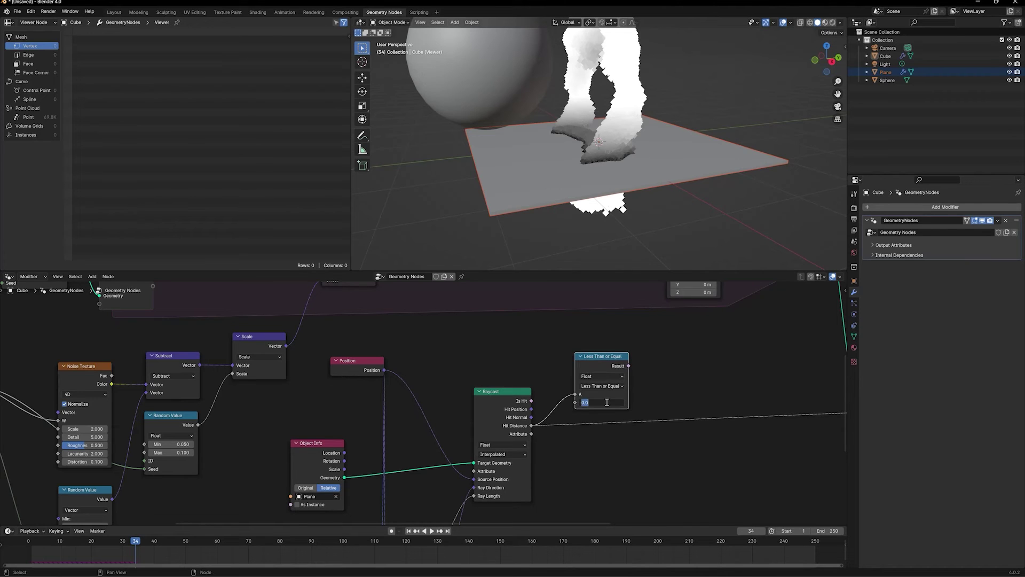
{"action": "left_click", "coordinate": [606, 401]}
{"action": "type", "text": "0.1"}
{"action": "key", "text": "Return"}
Step: Connect the comparison's Result to the second Set Position's Selection and set that node's Offset Y to 0.1 m
{"action": "middle_click_drag", "start_coordinate": [635, 305], "coordinate": [611, 377]}
{"action": "left_click_drag", "start_coordinate": [606, 438], "coordinate": [644, 325]}
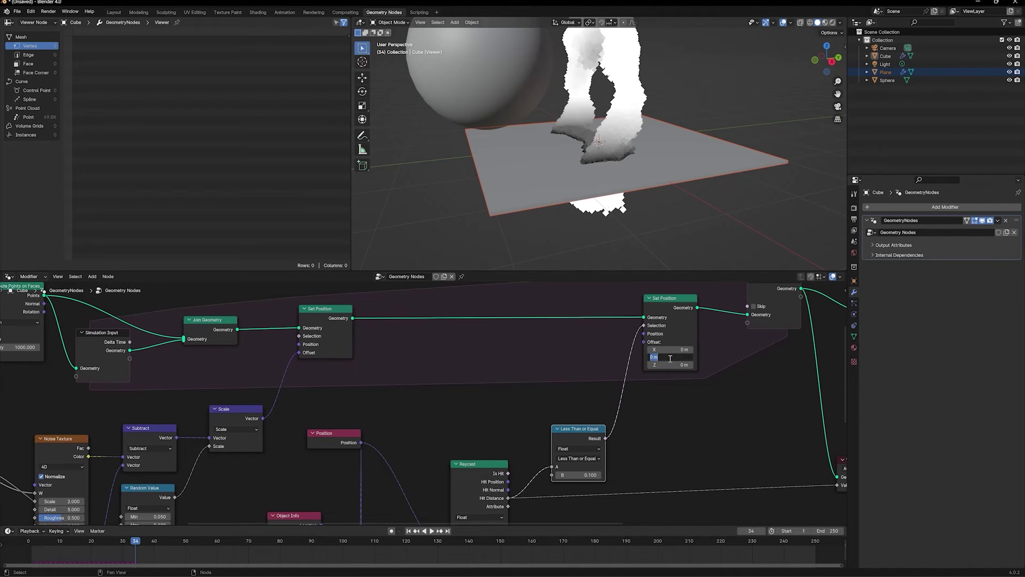
{"action": "key", "text": "Return"}
{"action": "scroll", "coordinate": [662, 401], "scroll_direction": "up", "scroll_amount": 2}
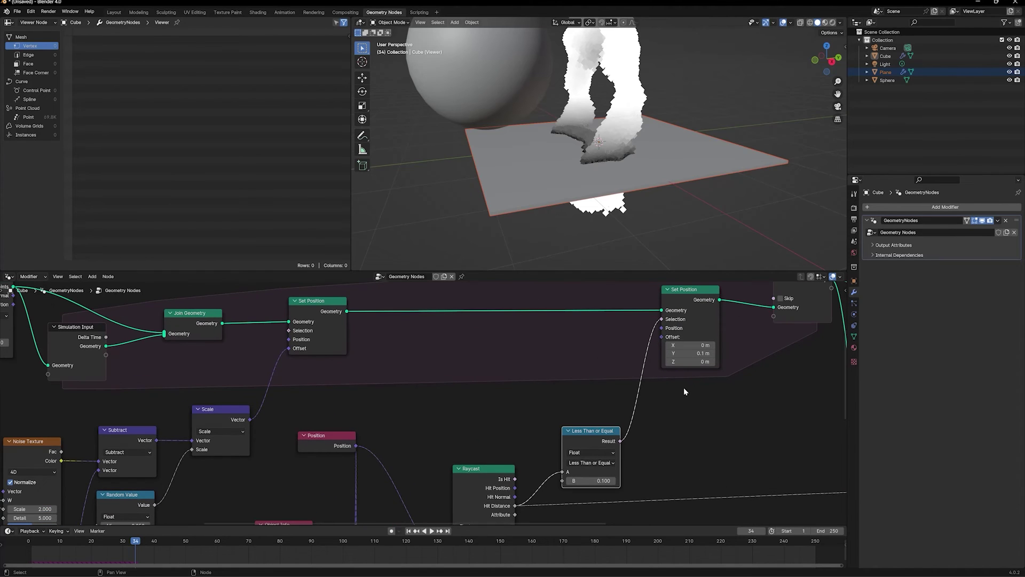
Step: Replay the simulation from the first frame and examine how the points behave above and below the plane
{"action": "key", "text": "shift+Left"}
{"action": "key", "text": "space"}
{"action": "middle_click_drag", "start_coordinate": [653, 206], "coordinate": [599, 187]}
{"action": "scroll", "coordinate": [620, 174], "scroll_direction": "up", "scroll_amount": 3}
{"action": "key", "text": "space"}
{"action": "scroll", "coordinate": [616, 165], "scroll_direction": "up", "scroll_amount": 3}
{"action": "scroll", "coordinate": [610, 169], "scroll_direction": "down", "scroll_amount": 5}
{"action": "scroll", "coordinate": [590, 331], "scroll_direction": "down", "scroll_amount": 2}
{"action": "scroll", "coordinate": [597, 184], "scroll_direction": "up", "scroll_amount": 2}
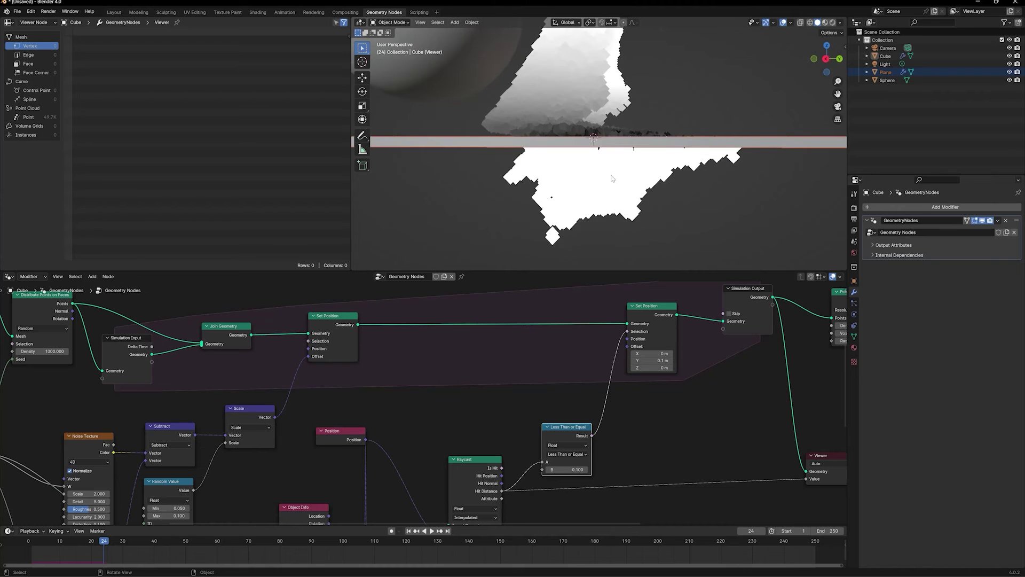
{"action": "scroll", "coordinate": [619, 191], "scroll_direction": "down", "scroll_amount": 2}
{"action": "scroll", "coordinate": [425, 385], "scroll_direction": "down", "scroll_amount": 3}
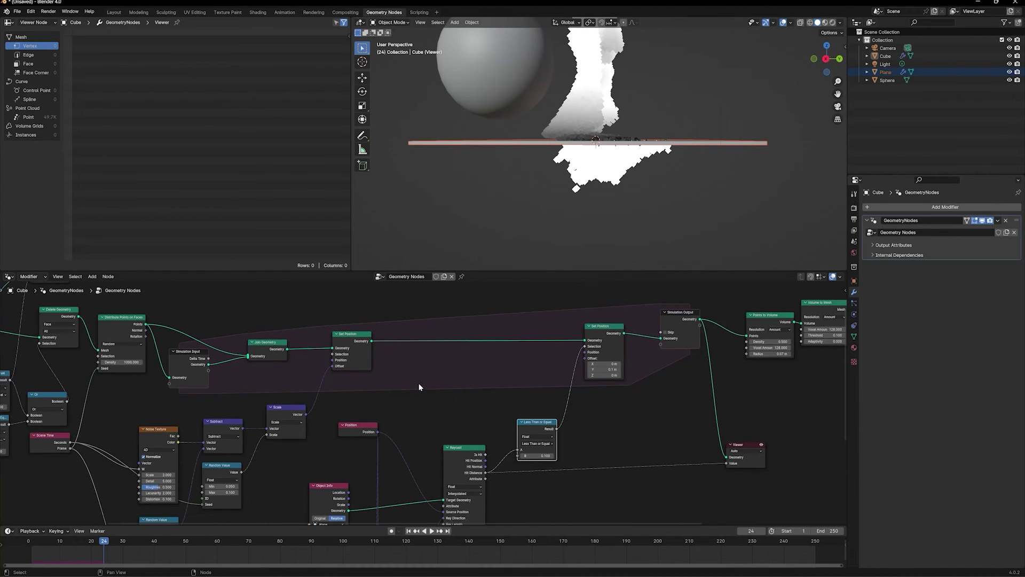
{"action": "middle_click_drag", "start_coordinate": [367, 383], "coordinate": [456, 354]}
{"action": "scroll", "coordinate": [457, 353], "scroll_direction": "up", "scroll_amount": 3}
{"action": "left_click_drag", "start_coordinate": [445, 292], "coordinate": [443, 293]}
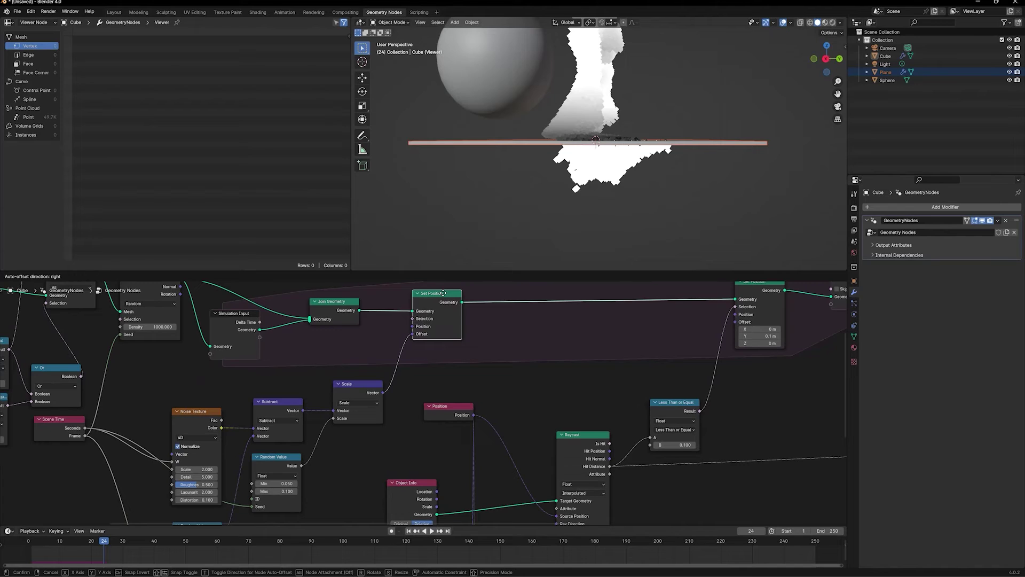
{"action": "left_click_drag", "start_coordinate": [443, 293], "coordinate": [443, 293]}
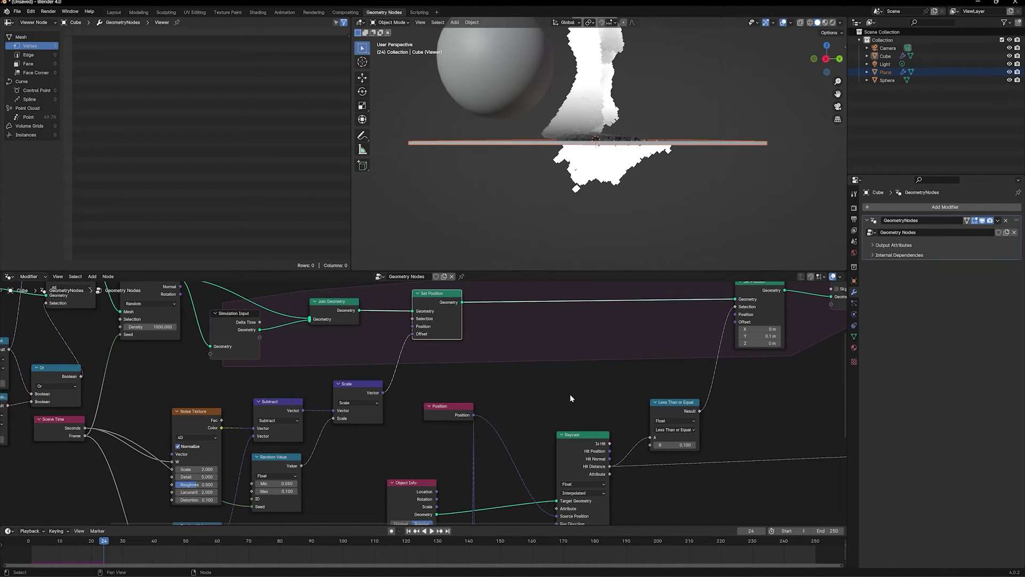
{"action": "scroll", "coordinate": [569, 395], "scroll_direction": "down", "scroll_amount": 2}
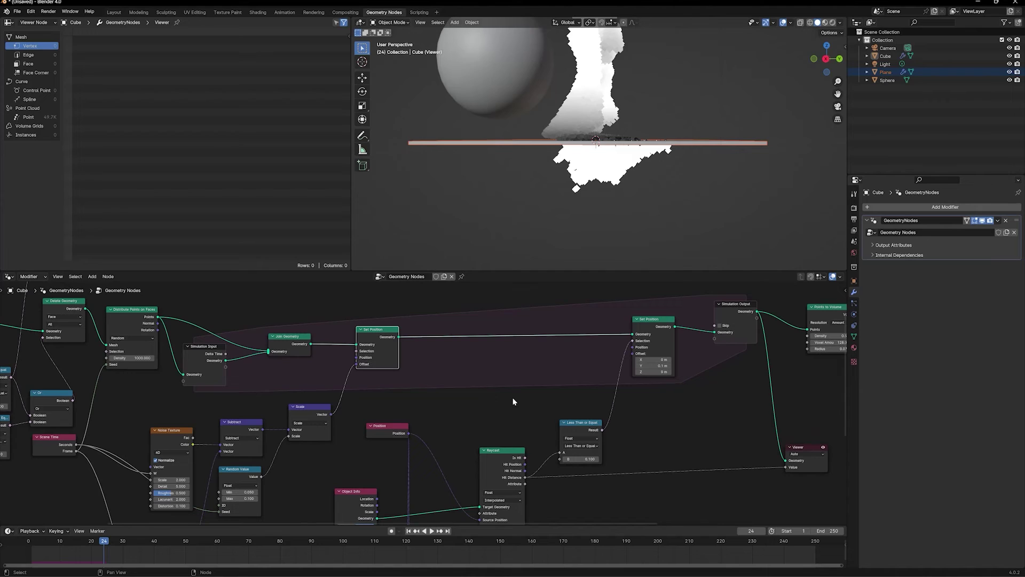
{"action": "scroll", "coordinate": [604, 213], "scroll_direction": "down", "scroll_amount": 1}
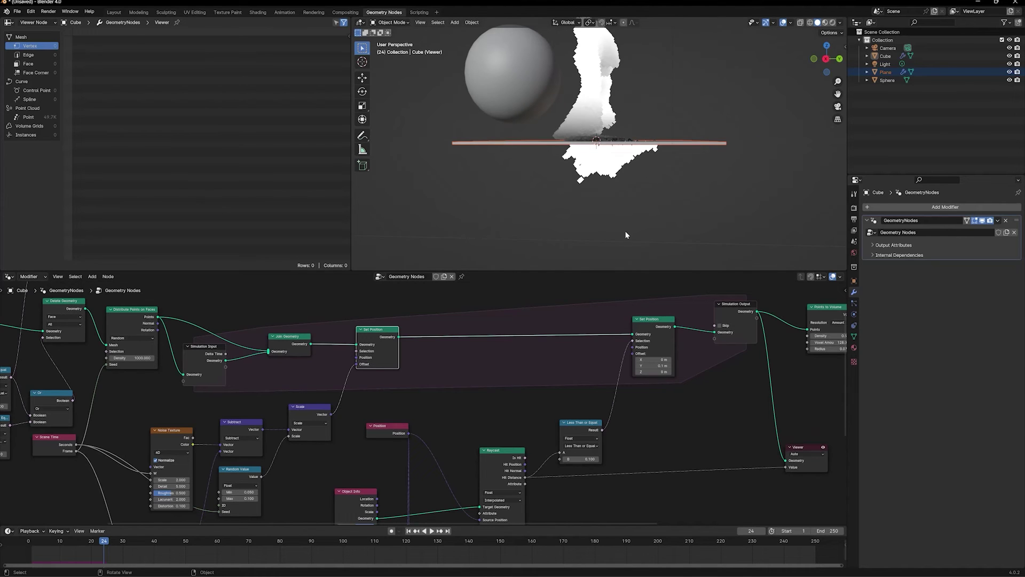
{"action": "middle_click_drag", "start_coordinate": [627, 233], "coordinate": [604, 140]}
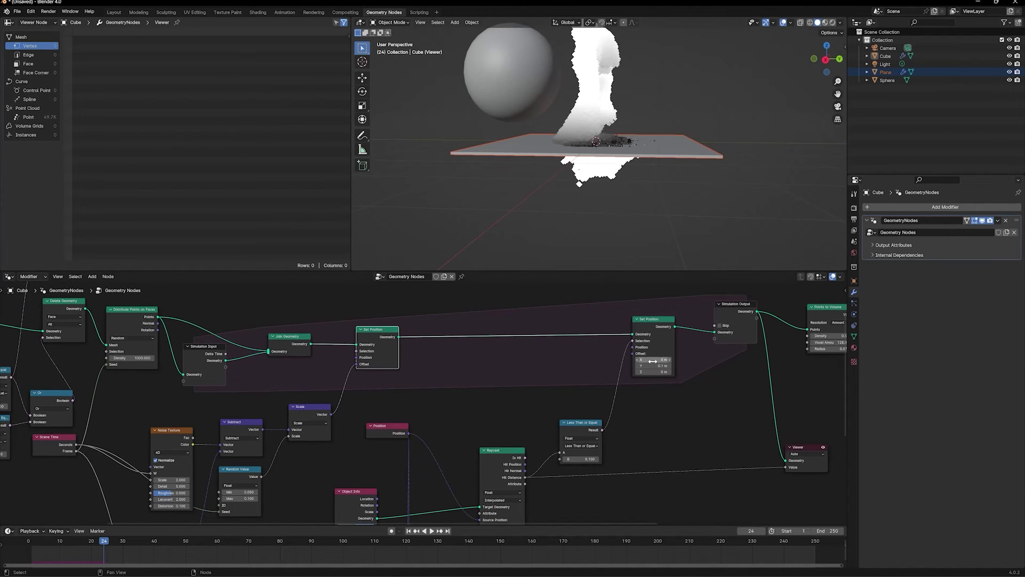
Step: Nudge the first Set Position node slightly toward the second, and move the Less Than or Equal node closer to the Raycast
{"action": "left_click_drag", "start_coordinate": [655, 333], "coordinate": [656, 333]}
{"action": "left_click_drag", "start_coordinate": [366, 339], "coordinate": [374, 339]}
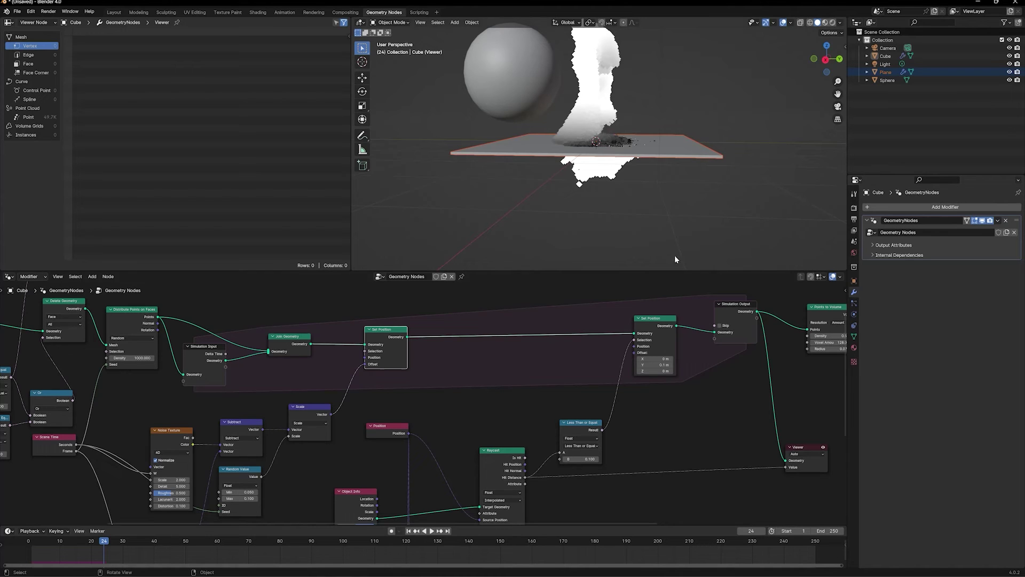
{"action": "mouse_move", "coordinate": [581, 428]}
{"action": "left_mouse_down"}
{"action": "mouse_move", "coordinate": [569, 431]}
{"action": "mouse_move", "coordinate": [568, 420]}
{"action": "left_mouse_up"}
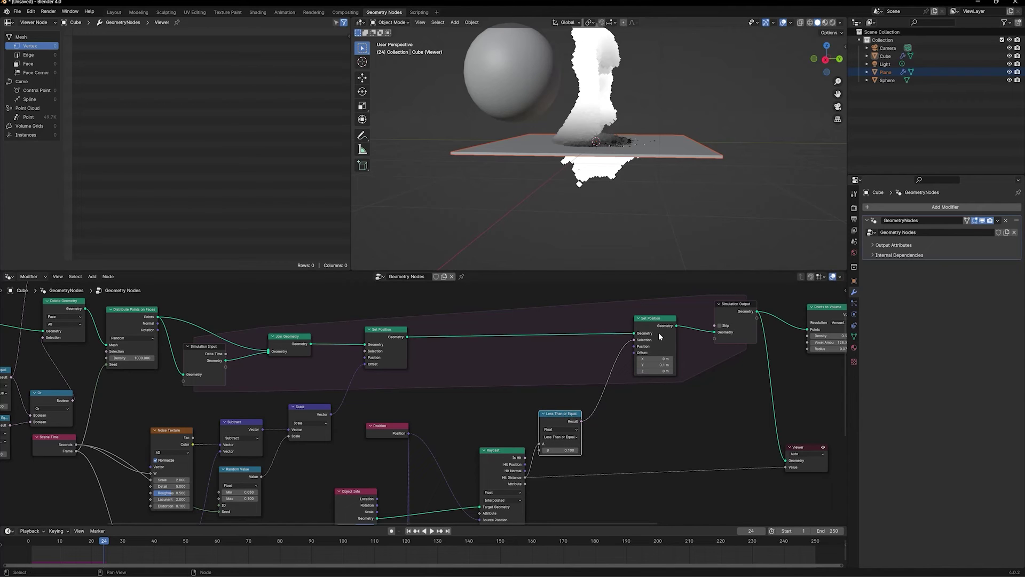
Step: Add a Boolean Not node fed by the Less Than or Equal result and connect it to the first Set Position's Selection
{"action": "key", "text": "shift+a"}
{"action": "type", "text": "no"}
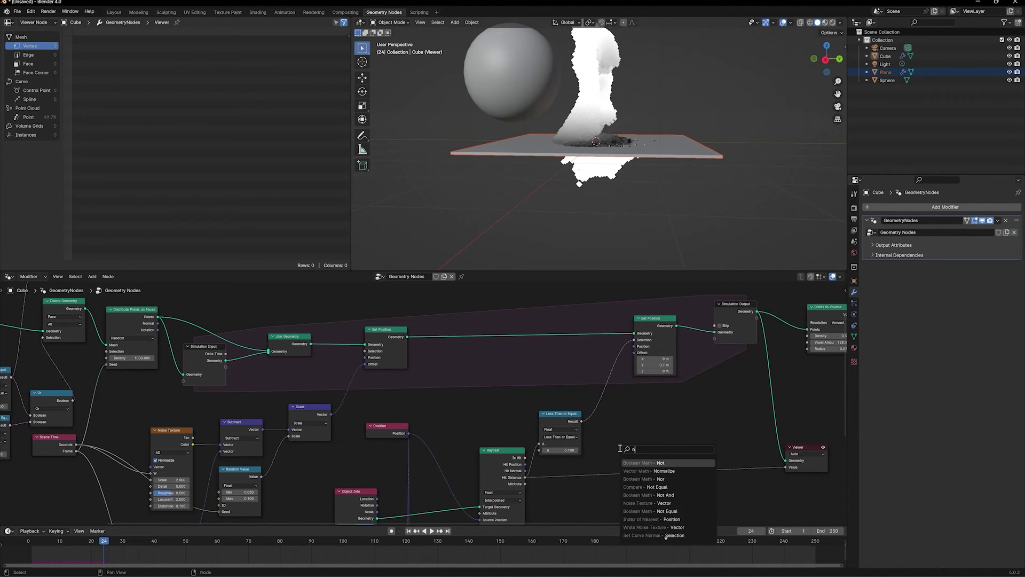
{"action": "type", "text": "t"}
{"action": "key", "text": "Return"}
{"action": "left_click", "coordinate": [607, 435]}
{"action": "left_click_drag", "start_coordinate": [647, 436], "coordinate": [369, 355]}
Step: Play the simulation and examine how the points settle and slide across the plane
{"action": "key", "text": "space"}
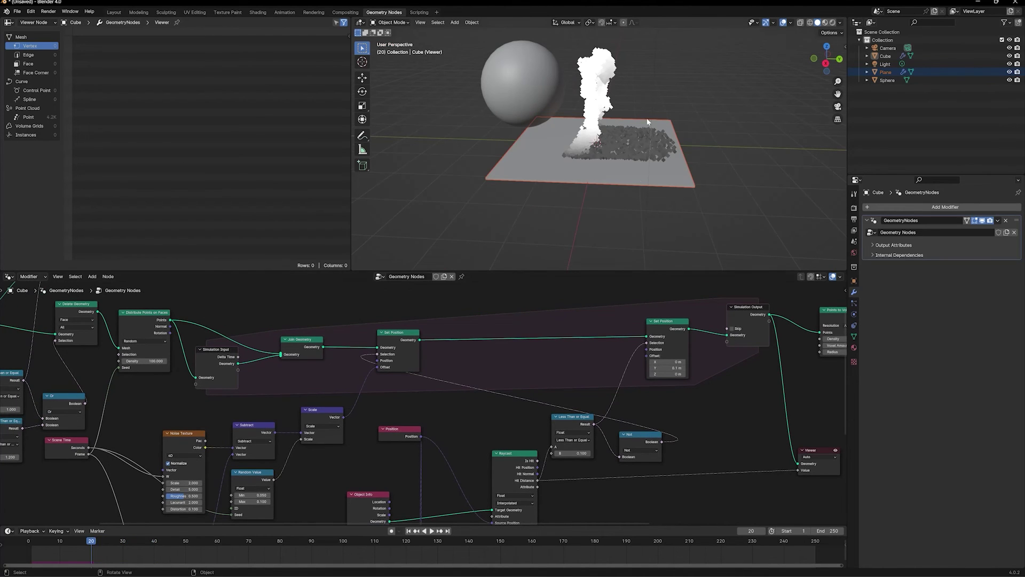
{"action": "key", "text": "space"}
{"action": "key", "text": "space"}
{"action": "scroll", "coordinate": [659, 168], "scroll_direction": "up", "scroll_amount": 3}
{"action": "scroll", "coordinate": [692, 429], "scroll_direction": "down", "scroll_amount": 4}
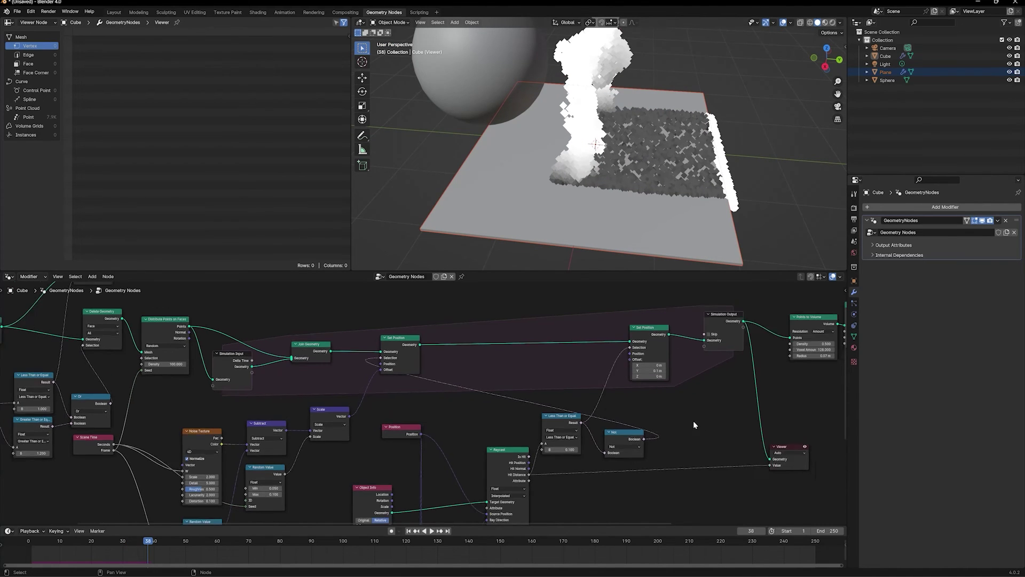
{"action": "left_click_drag", "start_coordinate": [515, 414], "coordinate": [515, 416]}
{"action": "left_click", "coordinate": [516, 416]}
{"action": "scroll", "coordinate": [594, 382], "scroll_direction": "up", "scroll_amount": 3}
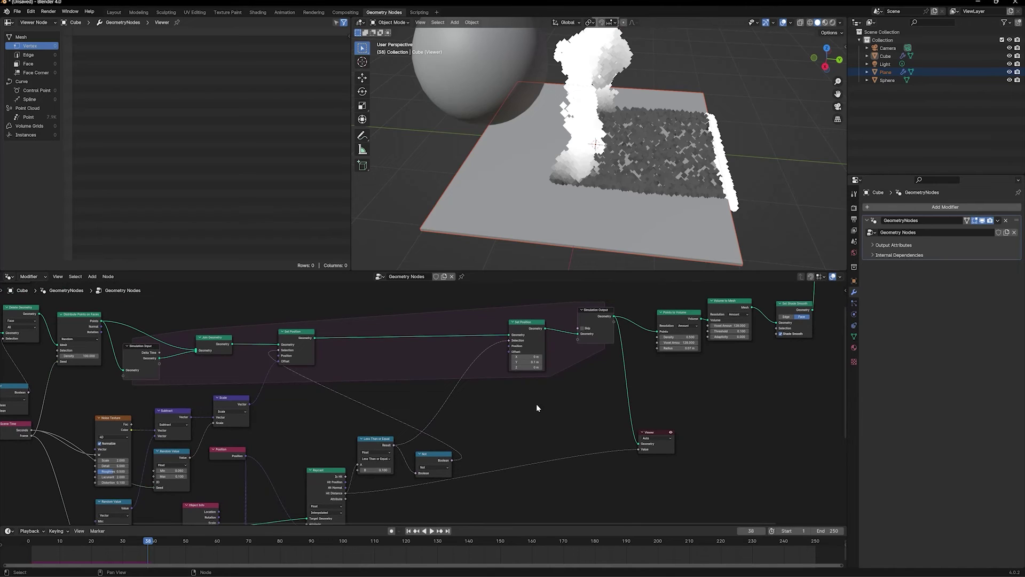
Step: Duplicate the Noise Texture below the second Set Position and feed its W from the Seconds of a duplicated Scene Time node
{"action": "middle_click_drag", "start_coordinate": [545, 404], "coordinate": [550, 383]}
{"action": "left_click", "coordinate": [114, 407]}
{"action": "key", "text": "shift+d"}
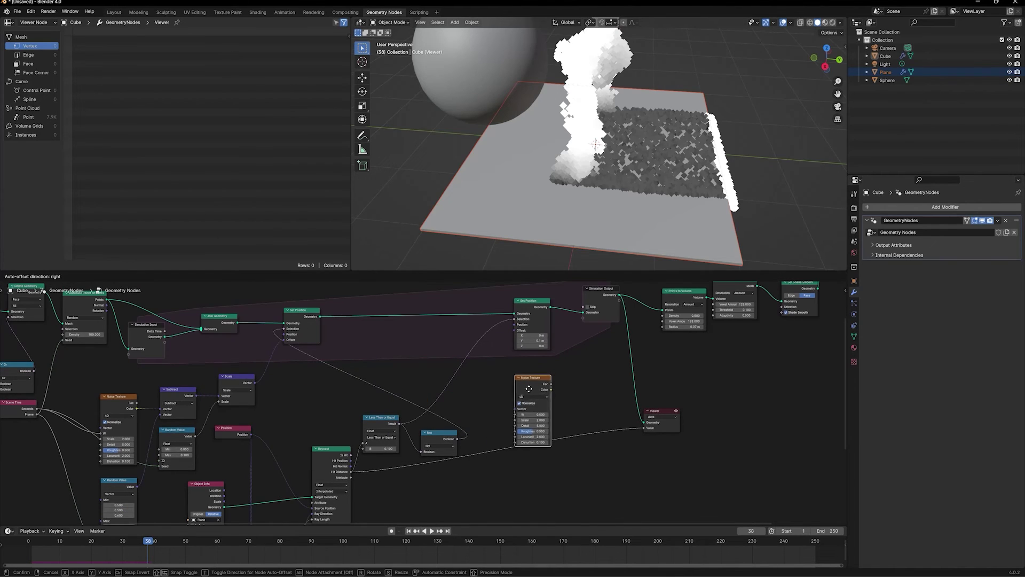
{"action": "left_click", "coordinate": [521, 469]}
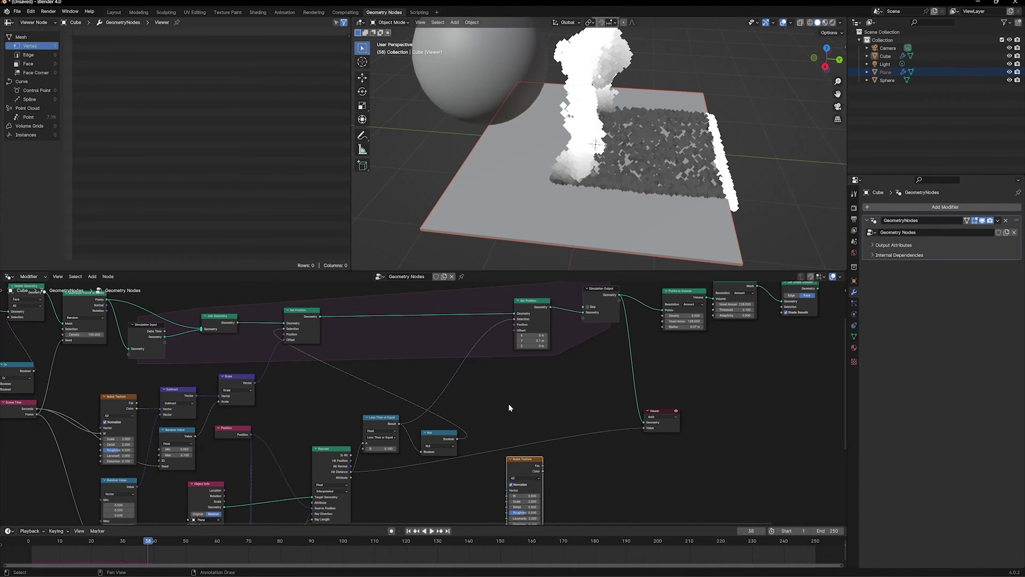
{"action": "middle_click_drag", "start_coordinate": [117, 410], "coordinate": [146, 379]}
{"action": "left_click_drag", "start_coordinate": [53, 382], "coordinate": [566, 480]}
{"action": "scroll", "coordinate": [488, 460], "scroll_direction": "up", "scroll_amount": 2}
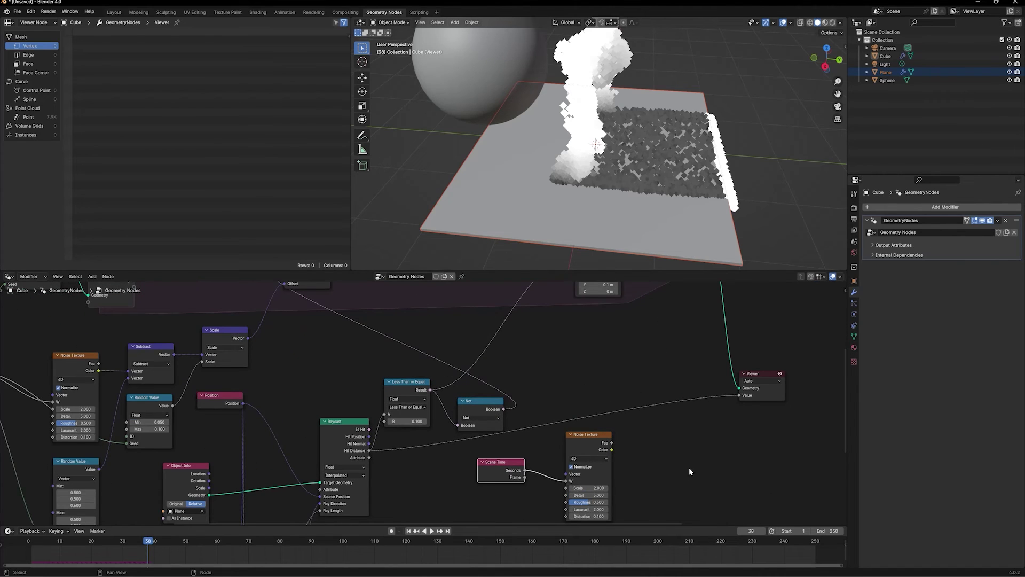
{"action": "scroll", "coordinate": [581, 417], "scroll_direction": "down", "scroll_amount": 3}
{"action": "middle_click_drag", "start_coordinate": [568, 382], "coordinate": [587, 368]}
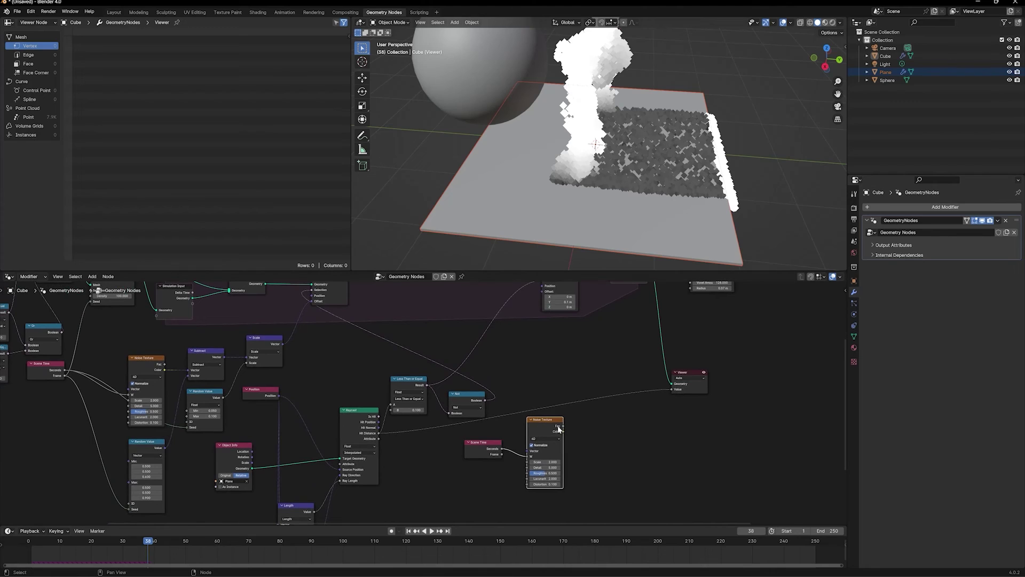
{"action": "left_click_drag", "start_coordinate": [563, 432], "coordinate": [583, 378]}
{"action": "type", "text": "sub"}
{"action": "key", "text": "Escape"}
Step: Duplicate the Subtract node, feed it the new Noise Texture's Color, and connect its result to the second Set Position's Offset
{"action": "left_click", "coordinate": [209, 358]}
{"action": "key", "text": "shift+d"}
{"action": "left_click", "coordinate": [597, 417]}
{"action": "left_click_drag", "start_coordinate": [563, 432], "coordinate": [577, 428]}
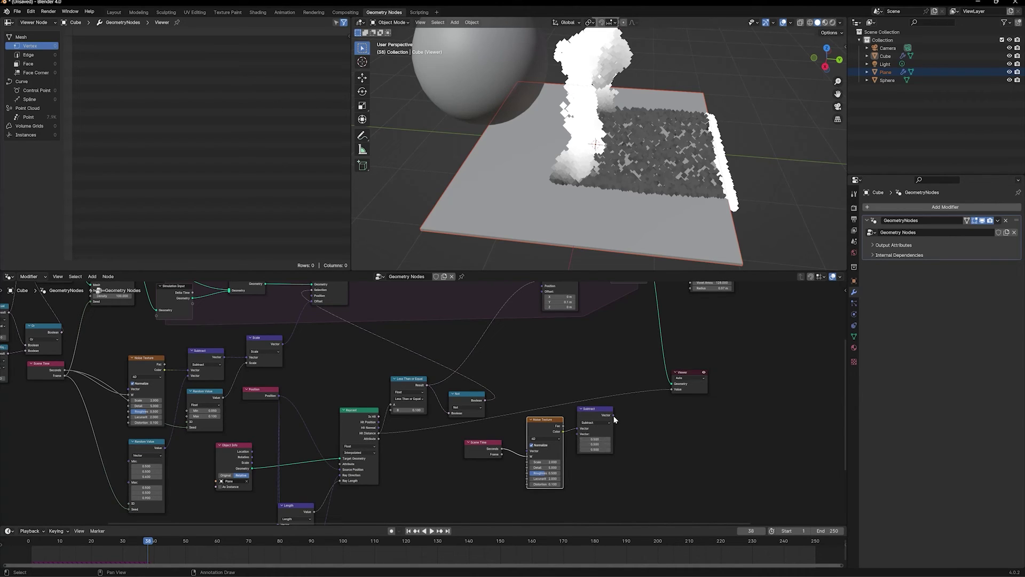
{"action": "left_click_drag", "start_coordinate": [614, 420], "coordinate": [542, 326]}
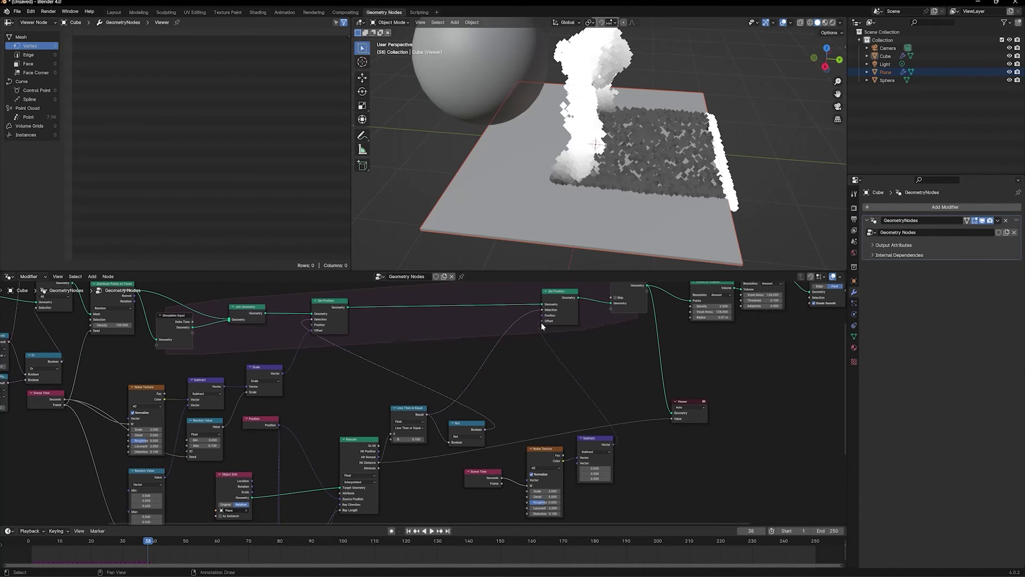
Step: Replay the simulation from the first frame and inspect how the noise offset spreads the points over the plane
{"action": "key", "text": "shift+Left"}
{"action": "key", "text": "space"}
{"action": "mouse_move", "coordinate": [623, 208]}
{"action": "middle_mouse_down"}
{"action": "mouse_move", "coordinate": [638, 214]}
{"action": "mouse_move", "coordinate": [609, 208]}
{"action": "middle_mouse_up"}
{"action": "scroll", "coordinate": [637, 214], "scroll_direction": "down", "scroll_amount": 3}
{"action": "key", "text": "space"}
{"action": "middle_click_drag", "start_coordinate": [540, 414], "coordinate": [521, 377]}
{"action": "scroll", "coordinate": [522, 378], "scroll_direction": "down", "scroll_amount": 1}
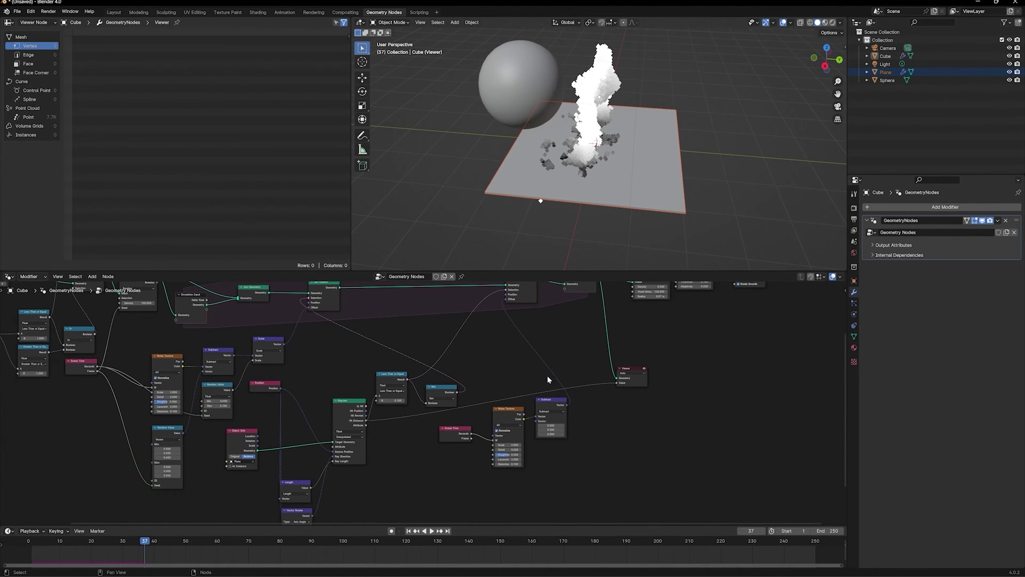
{"action": "scroll", "coordinate": [564, 203], "scroll_direction": "up", "scroll_amount": 5}
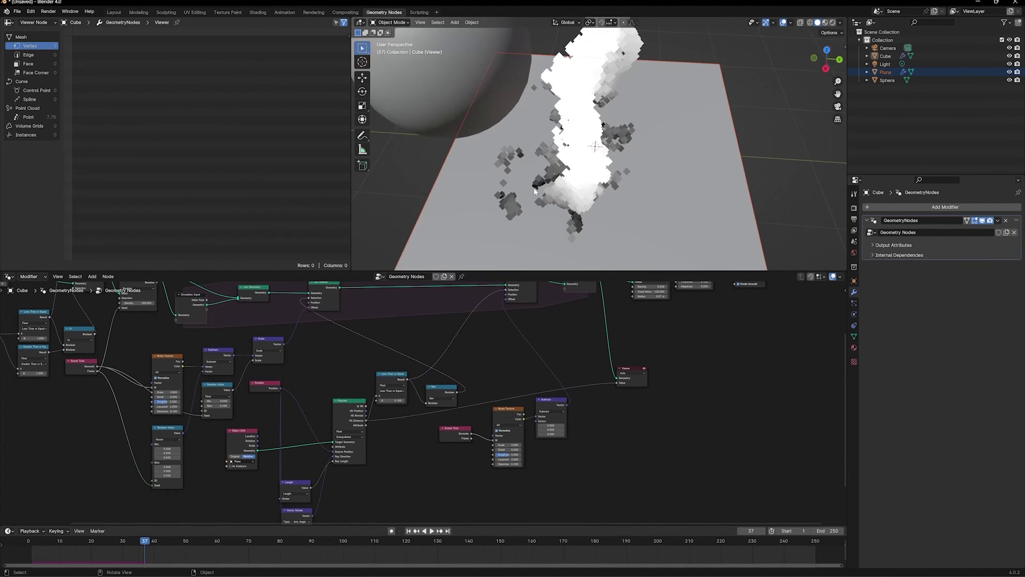
{"action": "scroll", "coordinate": [464, 204], "scroll_direction": "down", "scroll_amount": 3}
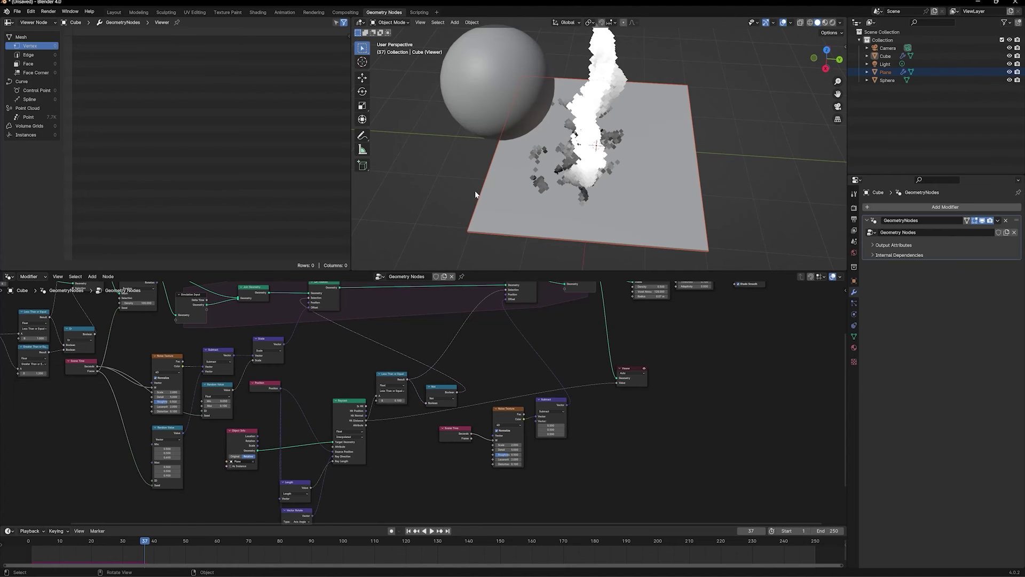
Step: Duplicate the Position node and place the copy above the second Noise Texture
{"action": "scroll", "coordinate": [508, 224], "scroll_direction": "up", "scroll_amount": 1}
{"action": "left_click", "coordinate": [282, 366]}
{"action": "key", "text": "shift+d"}
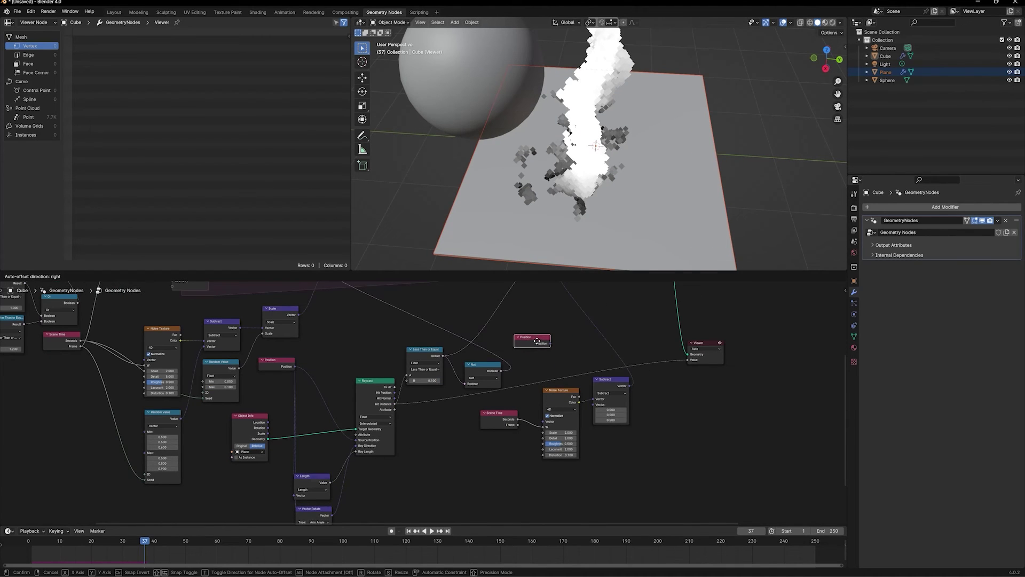
{"action": "left_click", "coordinate": [537, 344]}
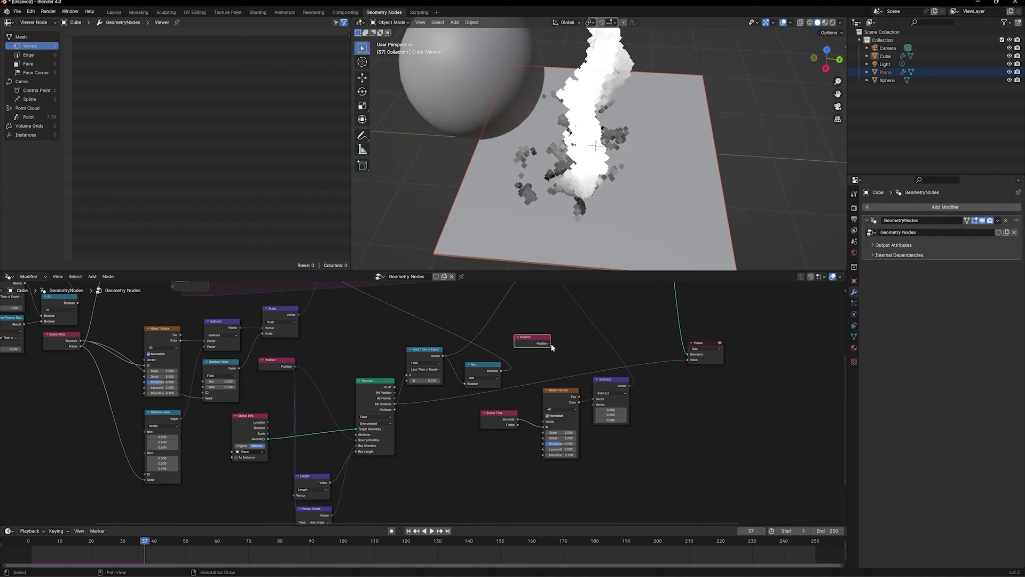
Step: Feed the duplicated Position into a new Scale vector math node with its scale set to 0.1
{"action": "mouse_move", "coordinate": [551, 343]}
{"action": "left_mouse_down"}
{"action": "mouse_move", "coordinate": [572, 368]}
{"action": "mouse_move", "coordinate": [567, 355]}
{"action": "left_mouse_up"}
{"action": "type", "text": "scale"}
{"action": "key", "text": "Return"}
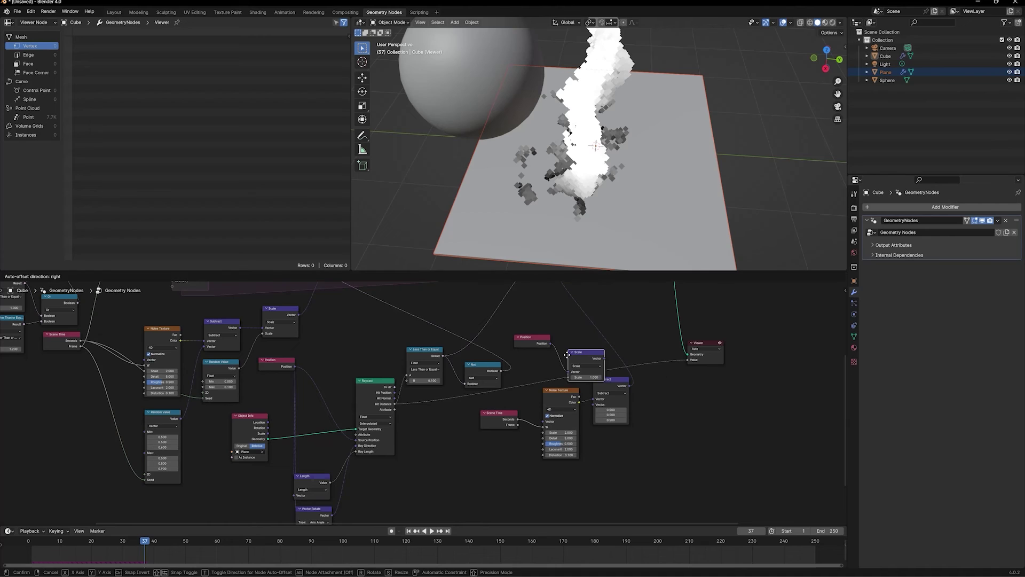
{"action": "left_click", "coordinate": [562, 335]}
{"action": "scroll", "coordinate": [618, 359], "scroll_direction": "up", "scroll_amount": 2}
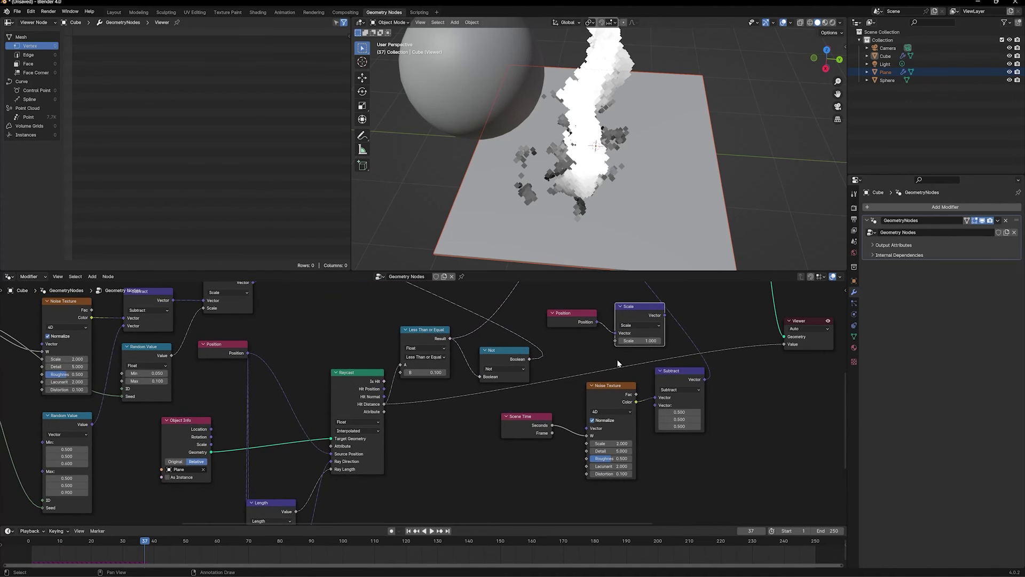
{"action": "left_click", "coordinate": [645, 341]}
{"action": "type", "text": "0.1"}
{"action": "key", "text": "Return"}
{"action": "key", "text": "KP_Decimal"}
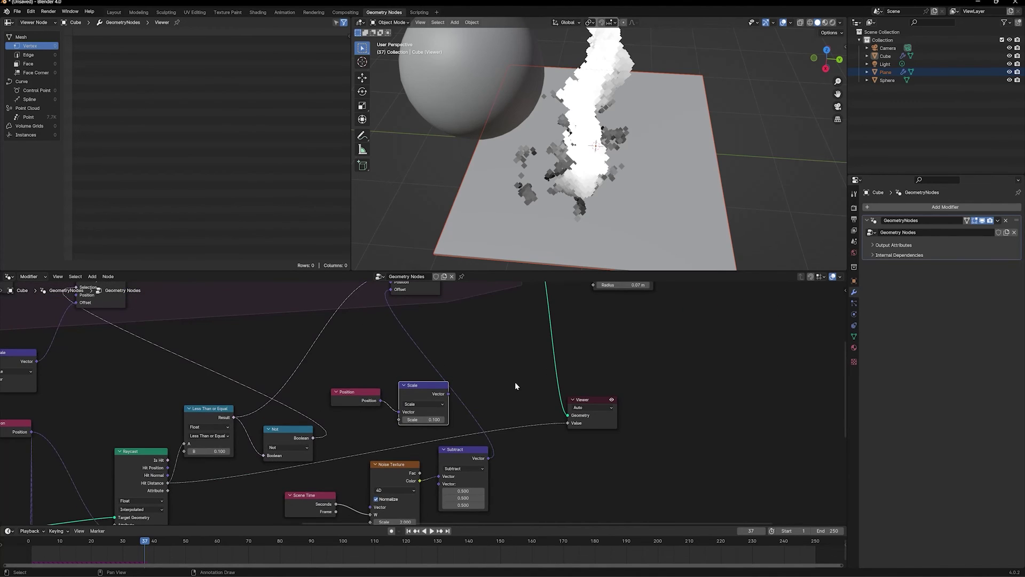
Step: Duplicate the Subtract node as an Add node combining the scaled Position with the noise Subtract, and connect it to the second Set Position's Offset
{"action": "scroll", "coordinate": [498, 398], "scroll_direction": "down", "scroll_amount": 2}
{"action": "left_click", "coordinate": [461, 446]}
{"action": "key", "text": "shift+d"}
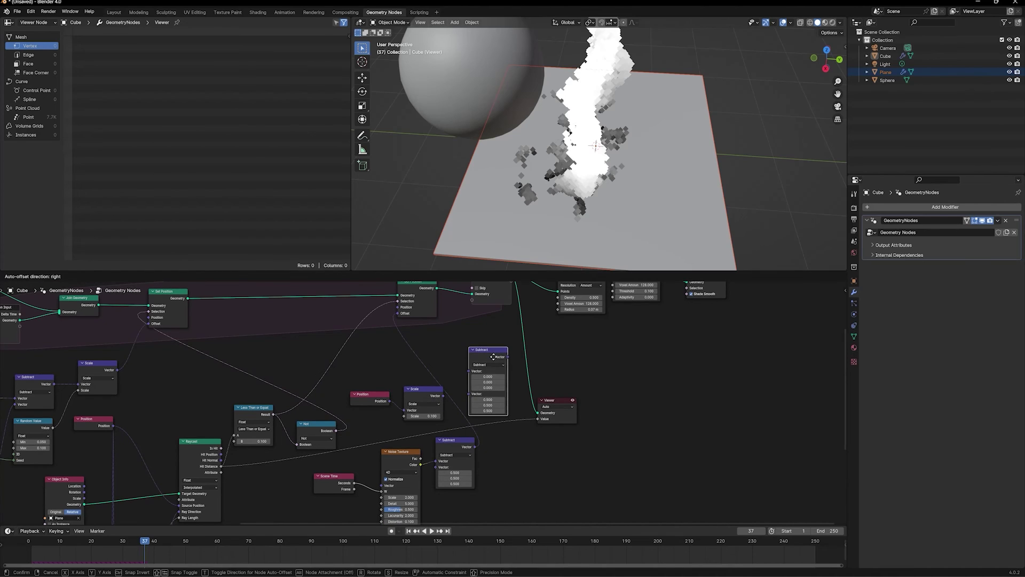
{"action": "left_click", "coordinate": [493, 356]}
{"action": "left_click", "coordinate": [443, 395]}
{"action": "left_click_drag", "start_coordinate": [443, 396], "coordinate": [469, 371]}
{"action": "left_click", "coordinate": [483, 365]}
{"action": "left_click", "coordinate": [484, 372]}
{"action": "left_click_drag", "start_coordinate": [474, 446], "coordinate": [402, 313]}
Step: Replay the simulation from the first frame and examine from the side how the points move relative to the plane
{"action": "key", "text": "shift+Left"}
{"action": "key", "text": "space"}
{"action": "middle_click_drag", "start_coordinate": [610, 154], "coordinate": [612, 106]}
{"action": "key", "text": "space"}
Step: Shift the Position, Scale, Add and noise nodes away from the Viewer, and move the Viewer node further aside
{"action": "scroll", "coordinate": [517, 341], "scroll_direction": "down", "scroll_amount": 1}
{"action": "middle_click_drag", "start_coordinate": [519, 341], "coordinate": [587, 347]}
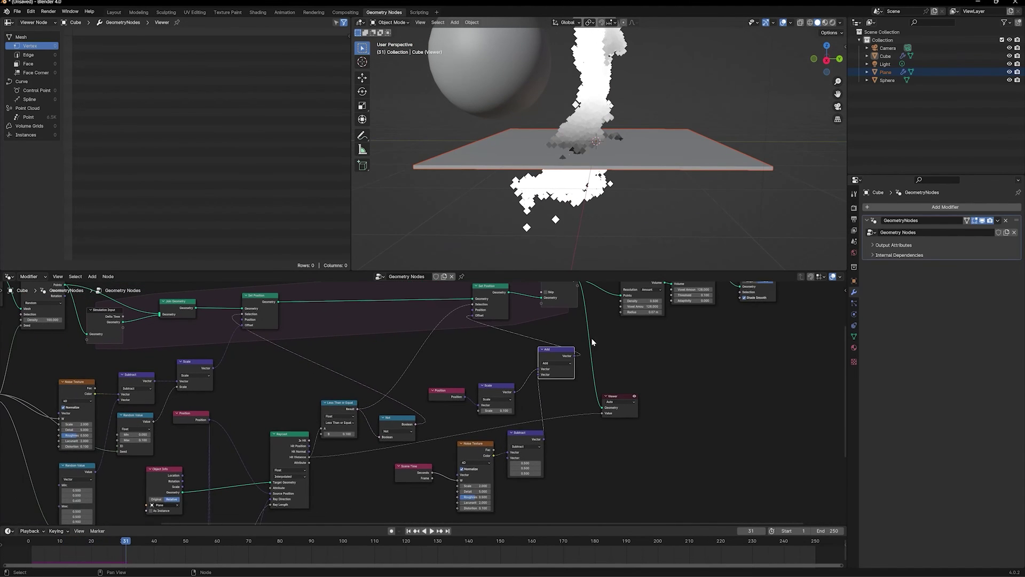
{"action": "scroll", "coordinate": [457, 375], "scroll_direction": "down", "scroll_amount": 1}
{"action": "left_click_drag", "start_coordinate": [435, 354], "coordinate": [553, 464]}
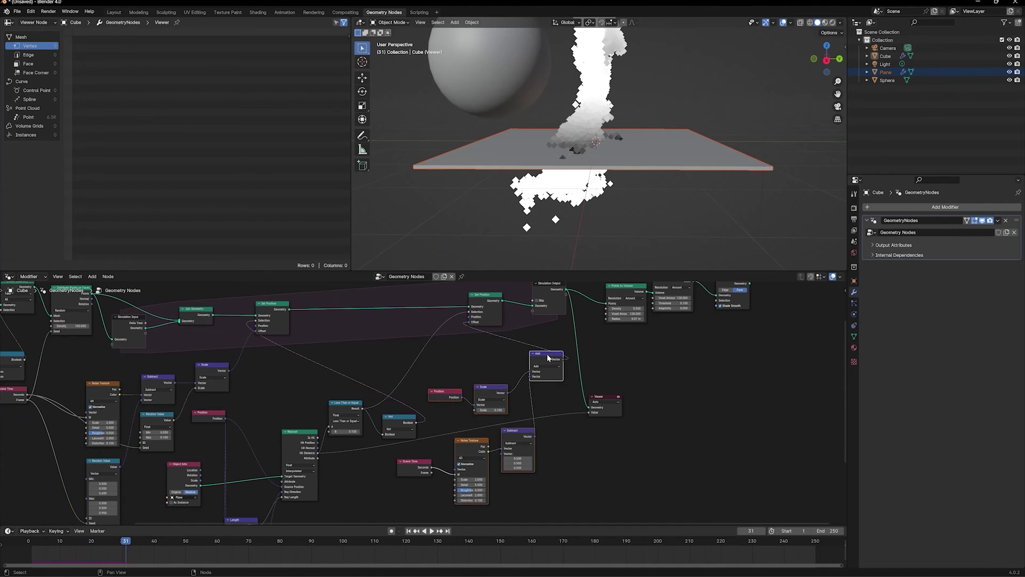
{"action": "left_click_drag", "start_coordinate": [549, 358], "coordinate": [538, 364]}
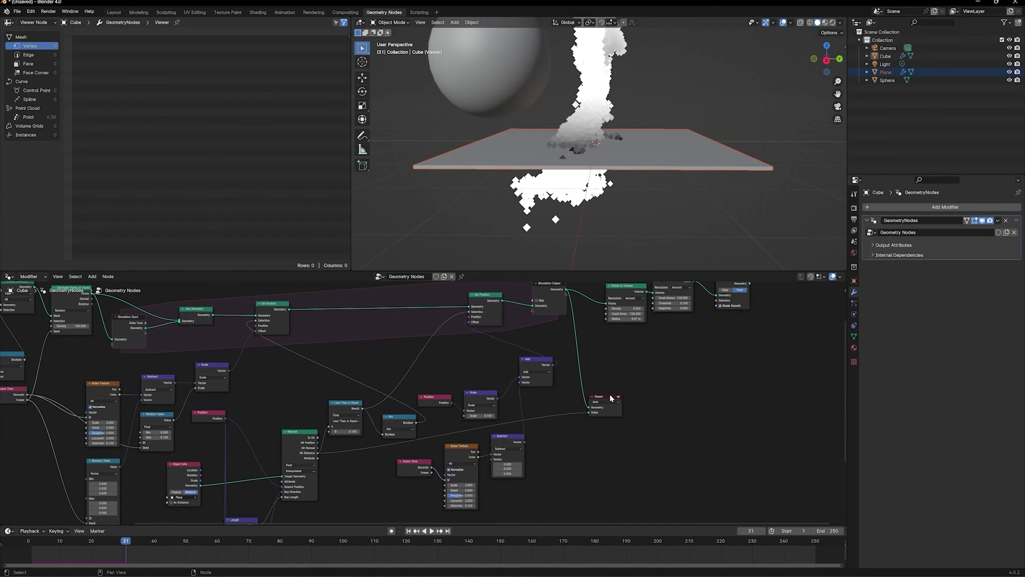
{"action": "left_click_drag", "start_coordinate": [609, 396], "coordinate": [787, 405]}
Step: Insert a copy of the Add node before the second Set Position's Offset and change its operation to Multiply
{"action": "middle_click_drag", "start_coordinate": [606, 390], "coordinate": [551, 430]}
{"action": "scroll", "coordinate": [547, 427], "scroll_direction": "up", "scroll_amount": 4}
{"action": "left_click_drag", "start_coordinate": [507, 404], "coordinate": [569, 396]}
{"action": "left_click", "coordinate": [562, 409]}
{"action": "left_click", "coordinate": [562, 409]}
{"action": "left_click", "coordinate": [562, 409]}
{"action": "left_click", "coordinate": [566, 440]}
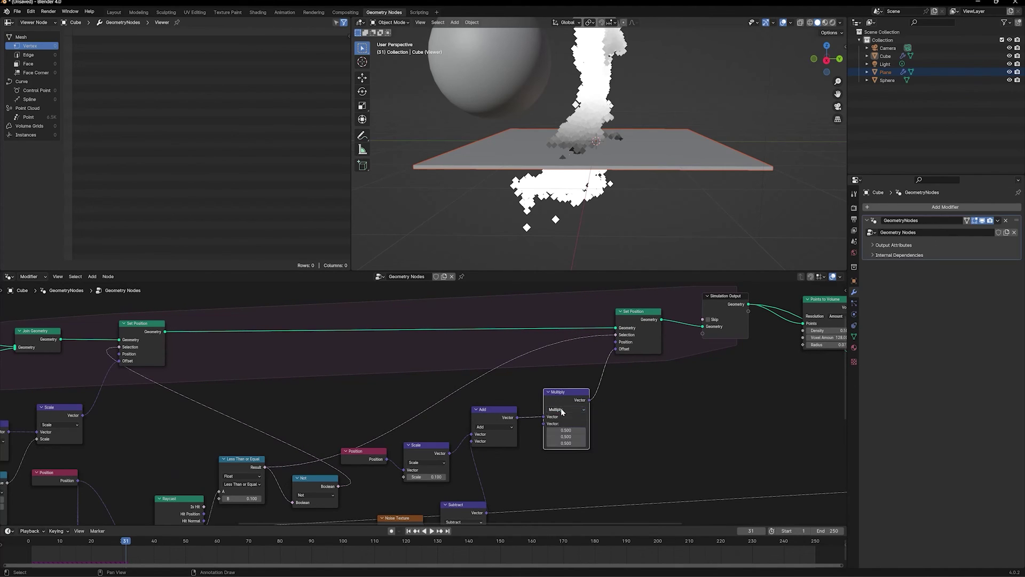
Step: Set the Multiply vector to 1, 1, 0 to remove the vertical component of the offset
{"action": "left_click", "coordinate": [567, 443]}
{"action": "type", "text": "0"}
{"action": "key", "text": "Return"}
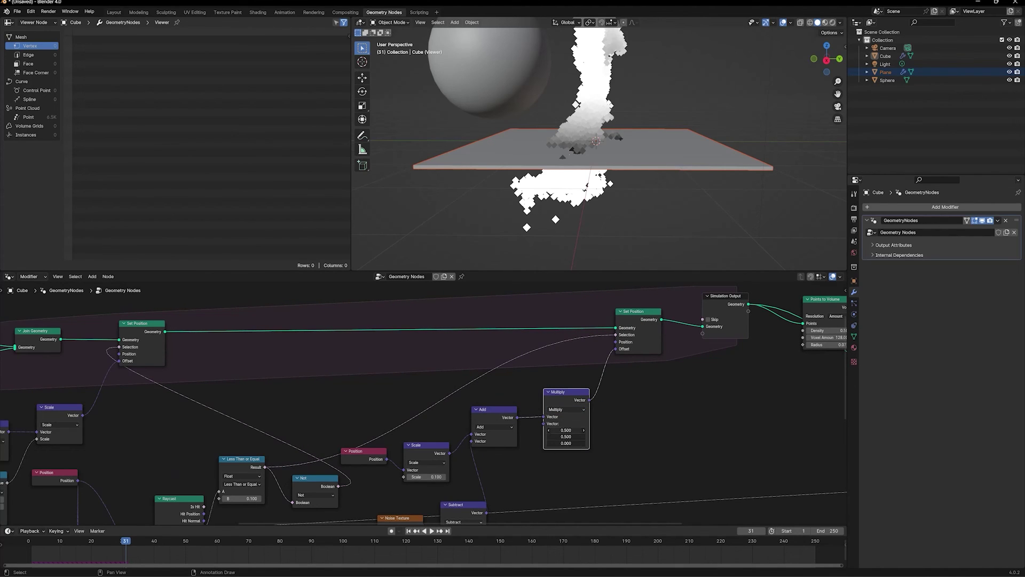
{"action": "left_click_drag", "start_coordinate": [566, 430], "coordinate": [566, 437]}
{"action": "type", "text": "1"}
{"action": "key", "text": "Return"}
Step: Replay the simulation from the first frame and examine how the points spread across the plane from several angles
{"action": "key", "text": "shift+Left"}
{"action": "key", "text": "space"}
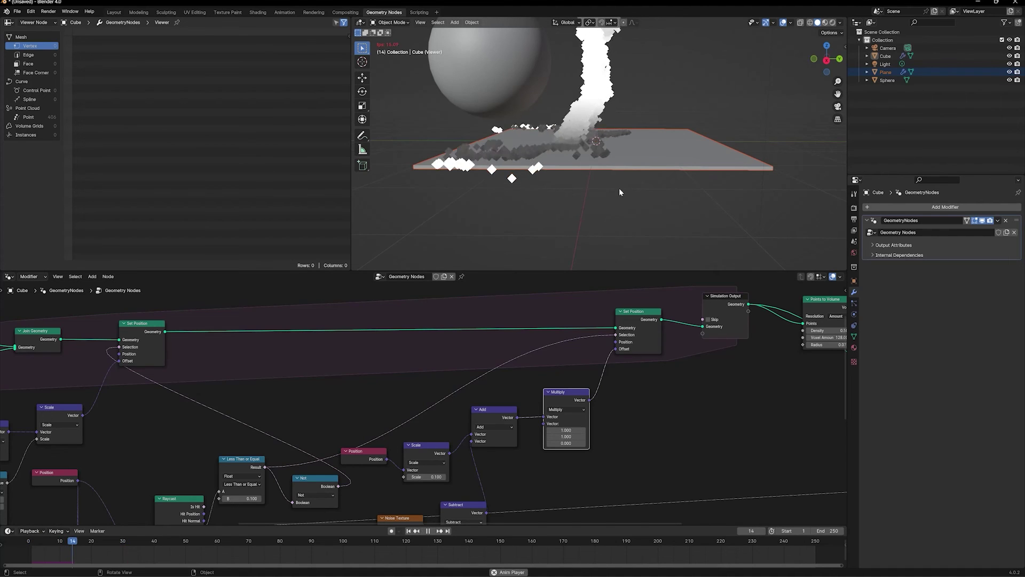
{"action": "middle_click_drag", "start_coordinate": [620, 188], "coordinate": [591, 205]}
{"action": "key", "text": "space"}
{"action": "key", "text": "shift+d"}
{"action": "left_click", "coordinate": [646, 398]}
{"action": "key", "text": "x"}
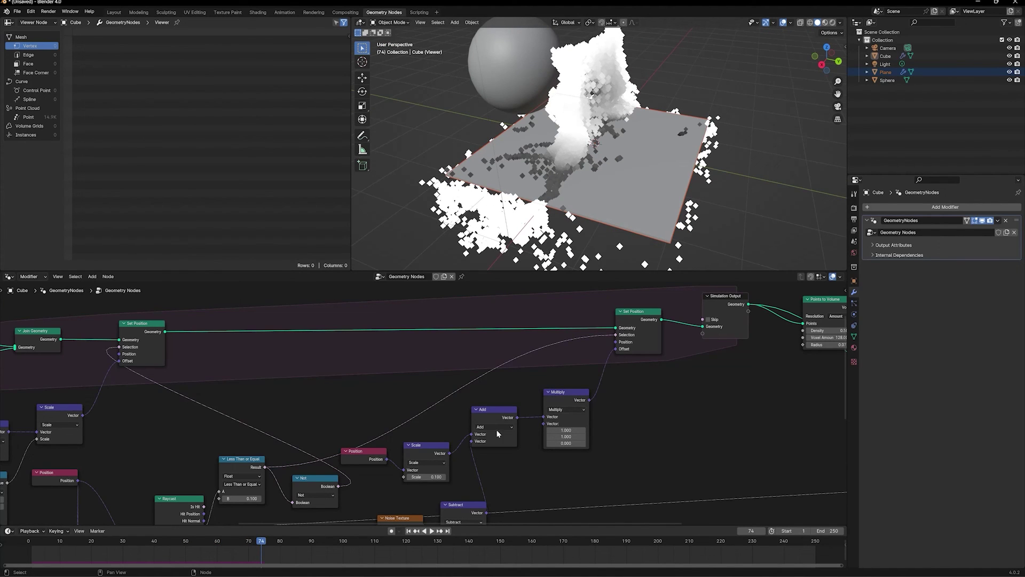
Step: Insert a copy of the Scale node with a scale of 0.1 between Multiply and the second Set Position's Offset
{"action": "key", "text": "shift+d"}
{"action": "left_click", "coordinate": [630, 380]}
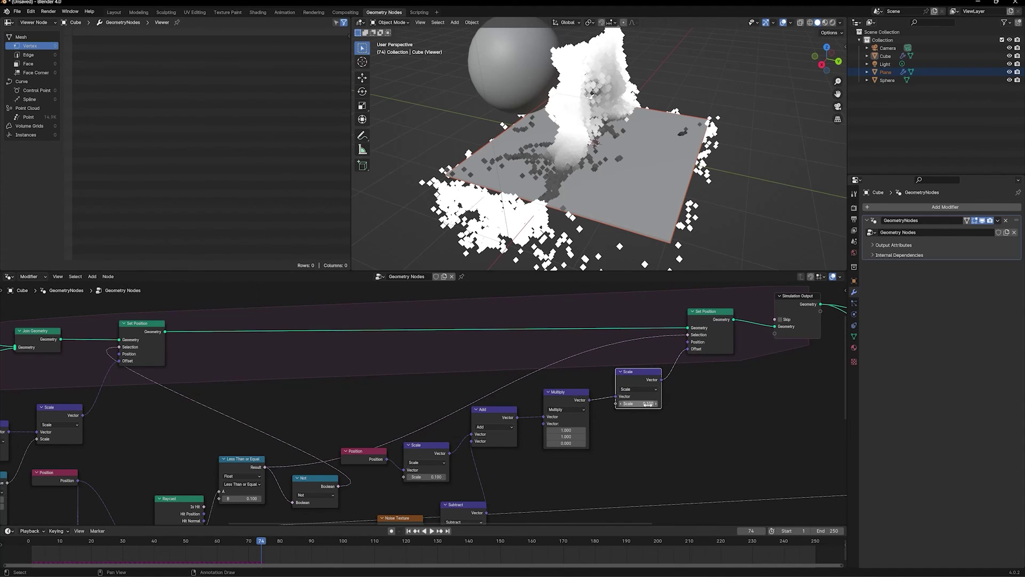
{"action": "left_click", "coordinate": [638, 403]}
{"action": "key", "text": "Return"}
Step: Replay the simulation from the first frame to check the slower spread of the points
{"action": "key", "text": "shift+Left"}
{"action": "key", "text": "space"}
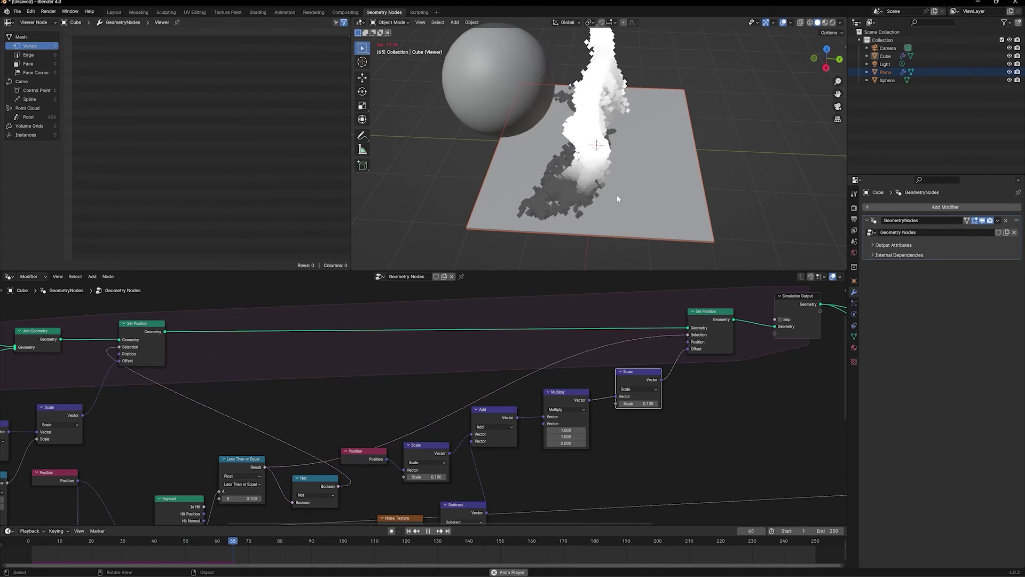
{"action": "key", "text": "space"}
Step: Switch from the Viewer preview to the final joined mesh, then play the simulation and inspect the melted geometry around the plane
{"action": "scroll", "coordinate": [735, 344], "scroll_direction": "down", "scroll_amount": 1}
{"action": "scroll", "coordinate": [735, 344], "scroll_direction": "down", "scroll_amount": 5}
{"action": "middle_click_drag", "start_coordinate": [714, 434], "coordinate": [555, 464]}
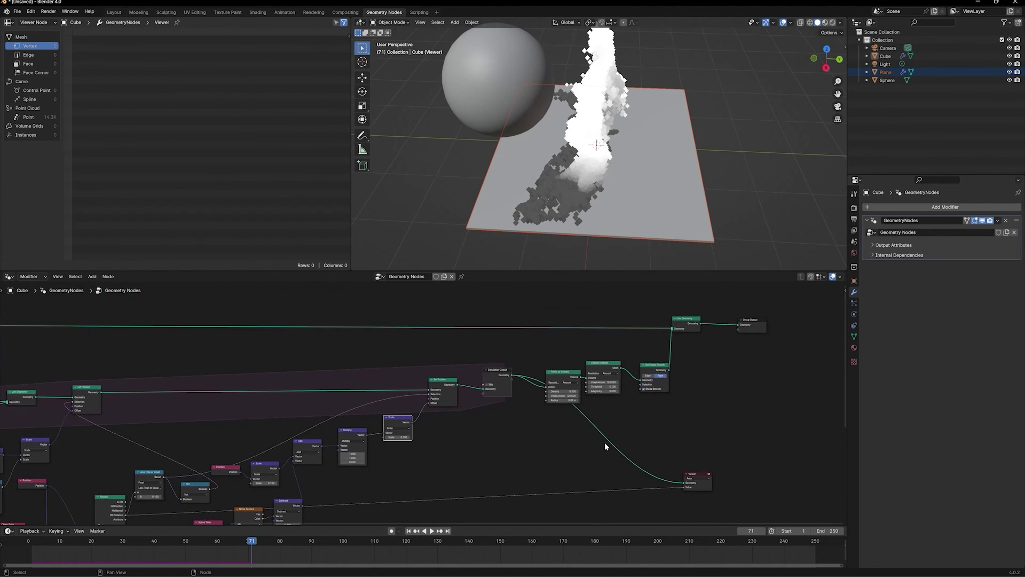
{"action": "left_click", "coordinate": [696, 325], "text": "ctrl+shift"}
{"action": "mouse_move", "coordinate": [653, 160]}
{"action": "middle_mouse_down"}
{"action": "mouse_move", "coordinate": [669, 166]}
{"action": "mouse_move", "coordinate": [658, 153]}
{"action": "middle_mouse_up"}
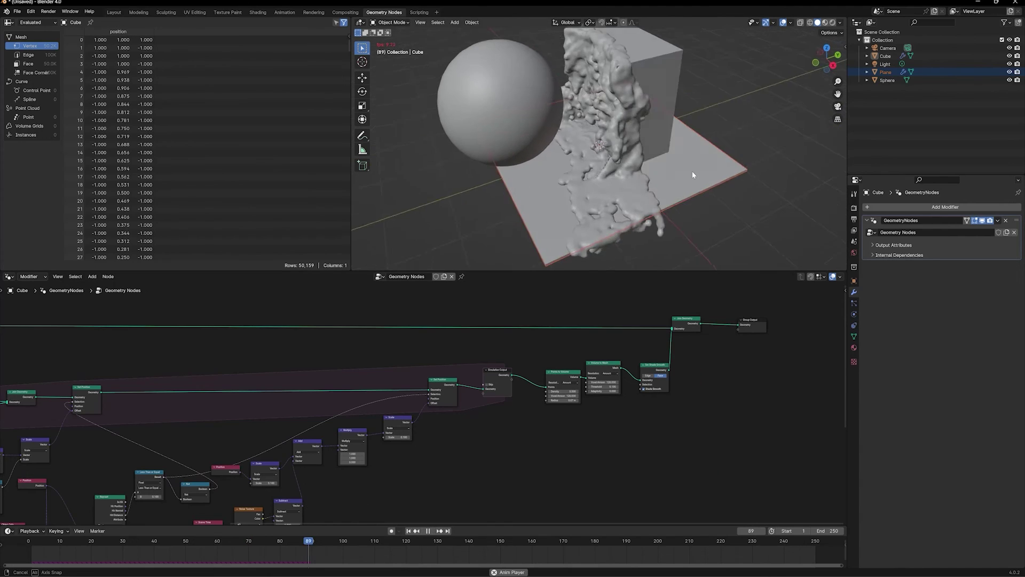
{"action": "middle_click_drag", "start_coordinate": [692, 171], "coordinate": [687, 168]}
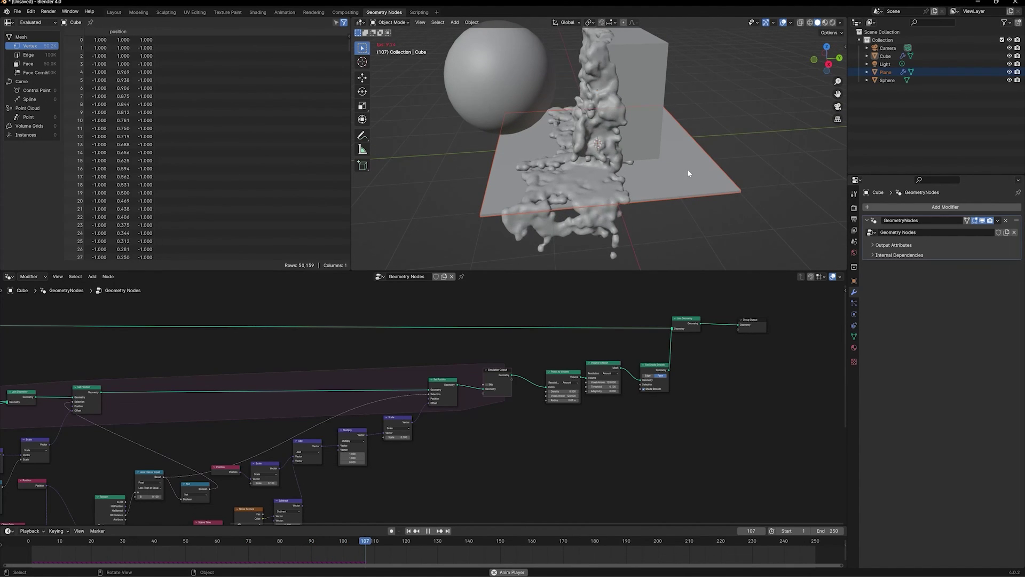
{"action": "key", "text": "space"}
Step: Tidy the node layout by repositioning the Scale node after Multiply and the Scale node after Position
{"action": "scroll", "coordinate": [655, 344], "scroll_direction": "up", "scroll_amount": 4}
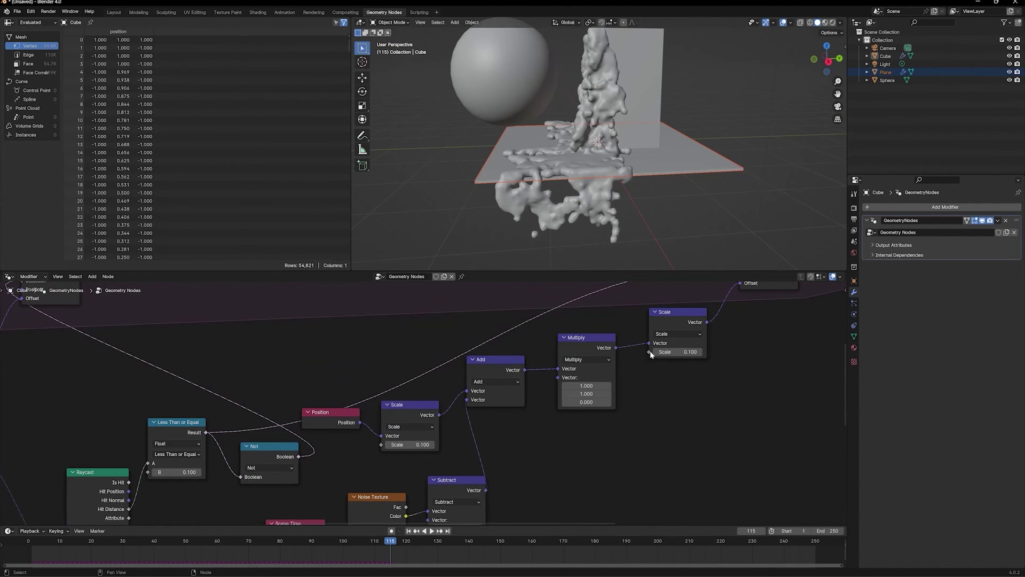
{"action": "left_click_drag", "start_coordinate": [671, 321], "coordinate": [664, 321]}
{"action": "mouse_move", "coordinate": [409, 401]}
{"action": "left_mouse_down"}
{"action": "mouse_move", "coordinate": [414, 370]}
{"action": "mouse_move", "coordinate": [419, 387]}
{"action": "left_mouse_up"}
{"action": "middle_click_drag", "start_coordinate": [609, 141], "coordinate": [604, 155]}
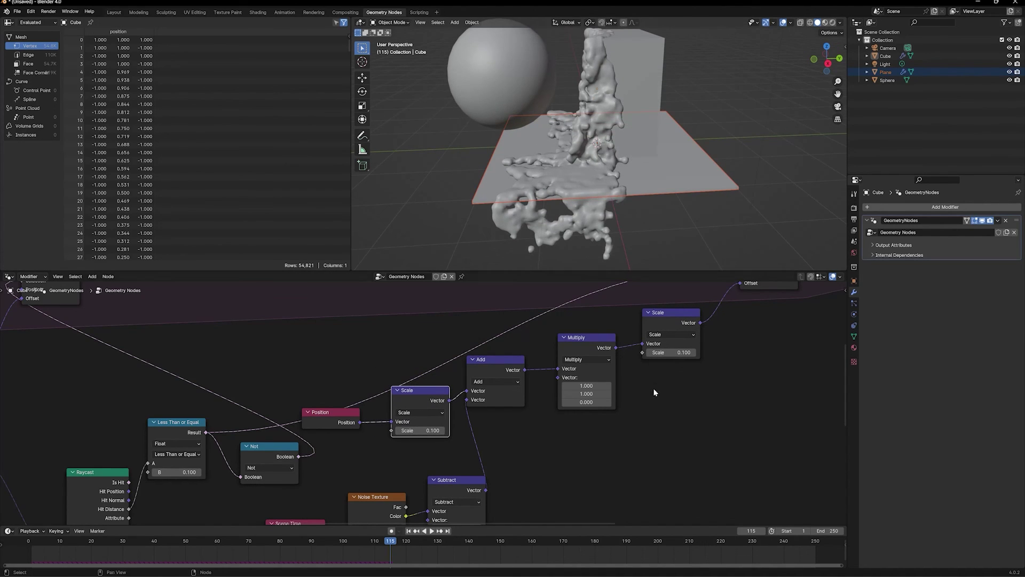
{"action": "scroll", "coordinate": [656, 393], "scroll_direction": "up", "scroll_amount": 1}
{"action": "scroll", "coordinate": [689, 376], "scroll_direction": "down", "scroll_amount": 4}
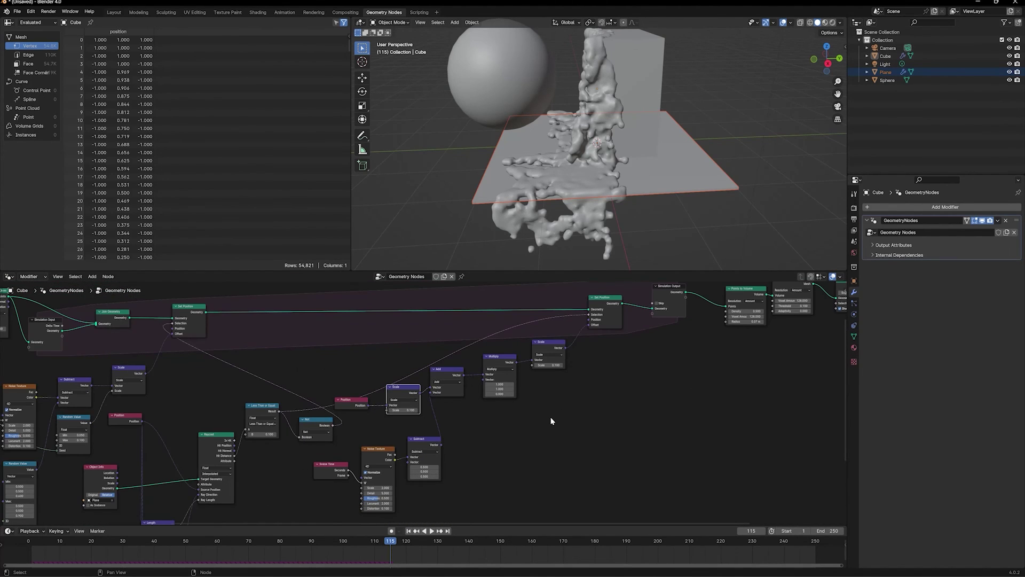
{"action": "scroll", "coordinate": [551, 421], "scroll_direction": "down", "scroll_amount": 4}
Step: Move the sphere across the cube while the simulation plays to melt more of it onto the plane
{"action": "key", "text": "g"}
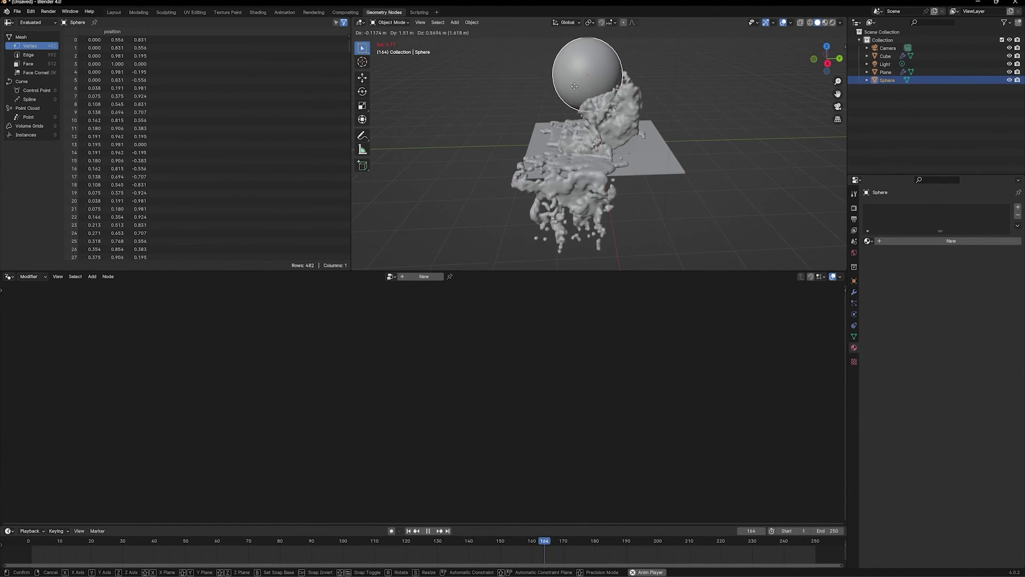
{"action": "left_click", "coordinate": [579, 101]}
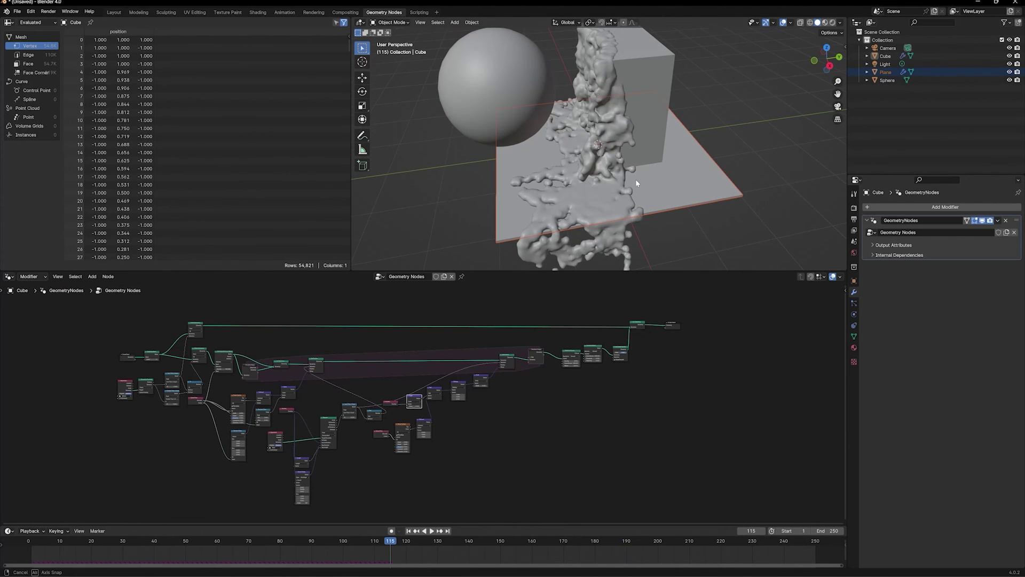